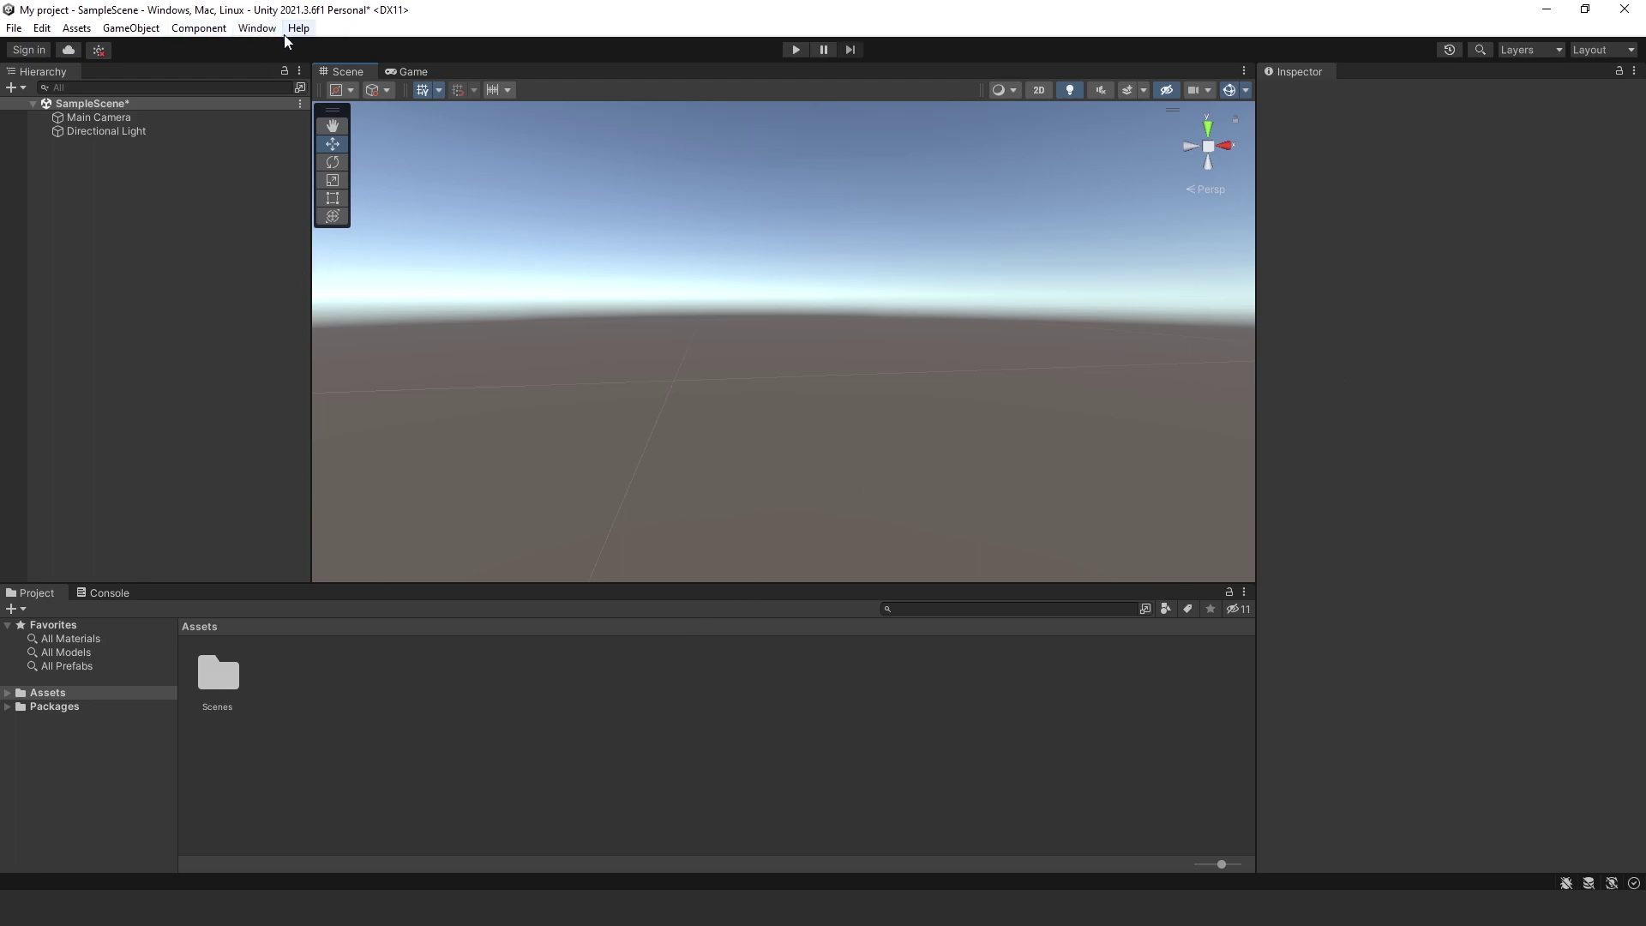
# Step: Switch the editor to the built-in Default layout from Window > Layouts
pyautogui.click(259, 28)
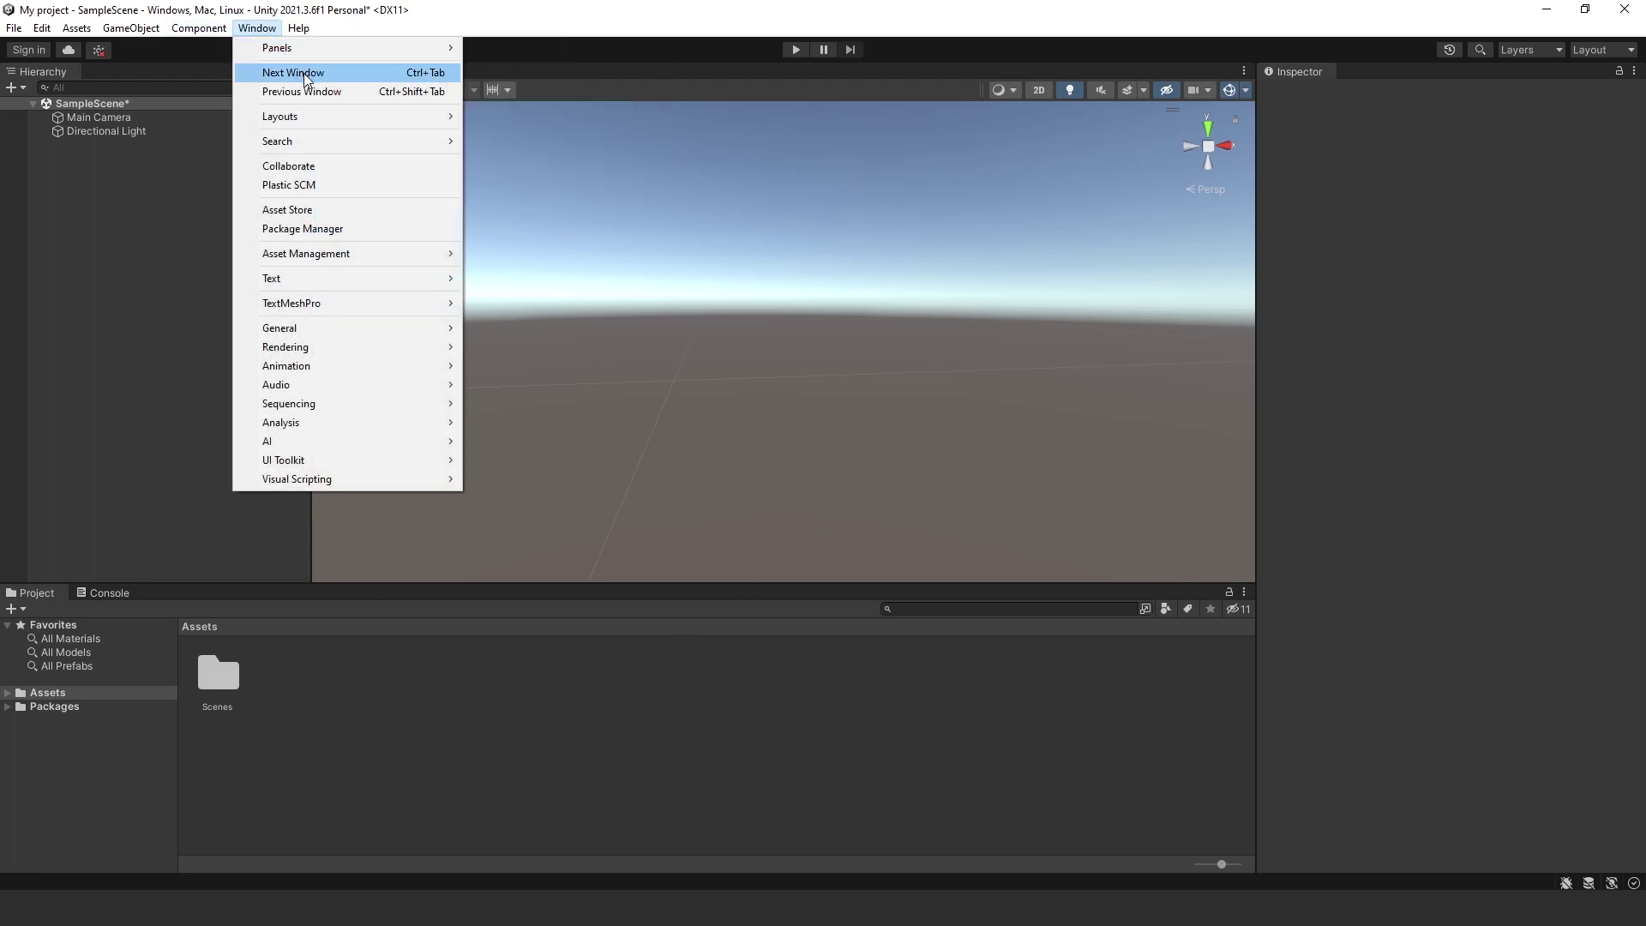
pyautogui.moveTo(338, 118)
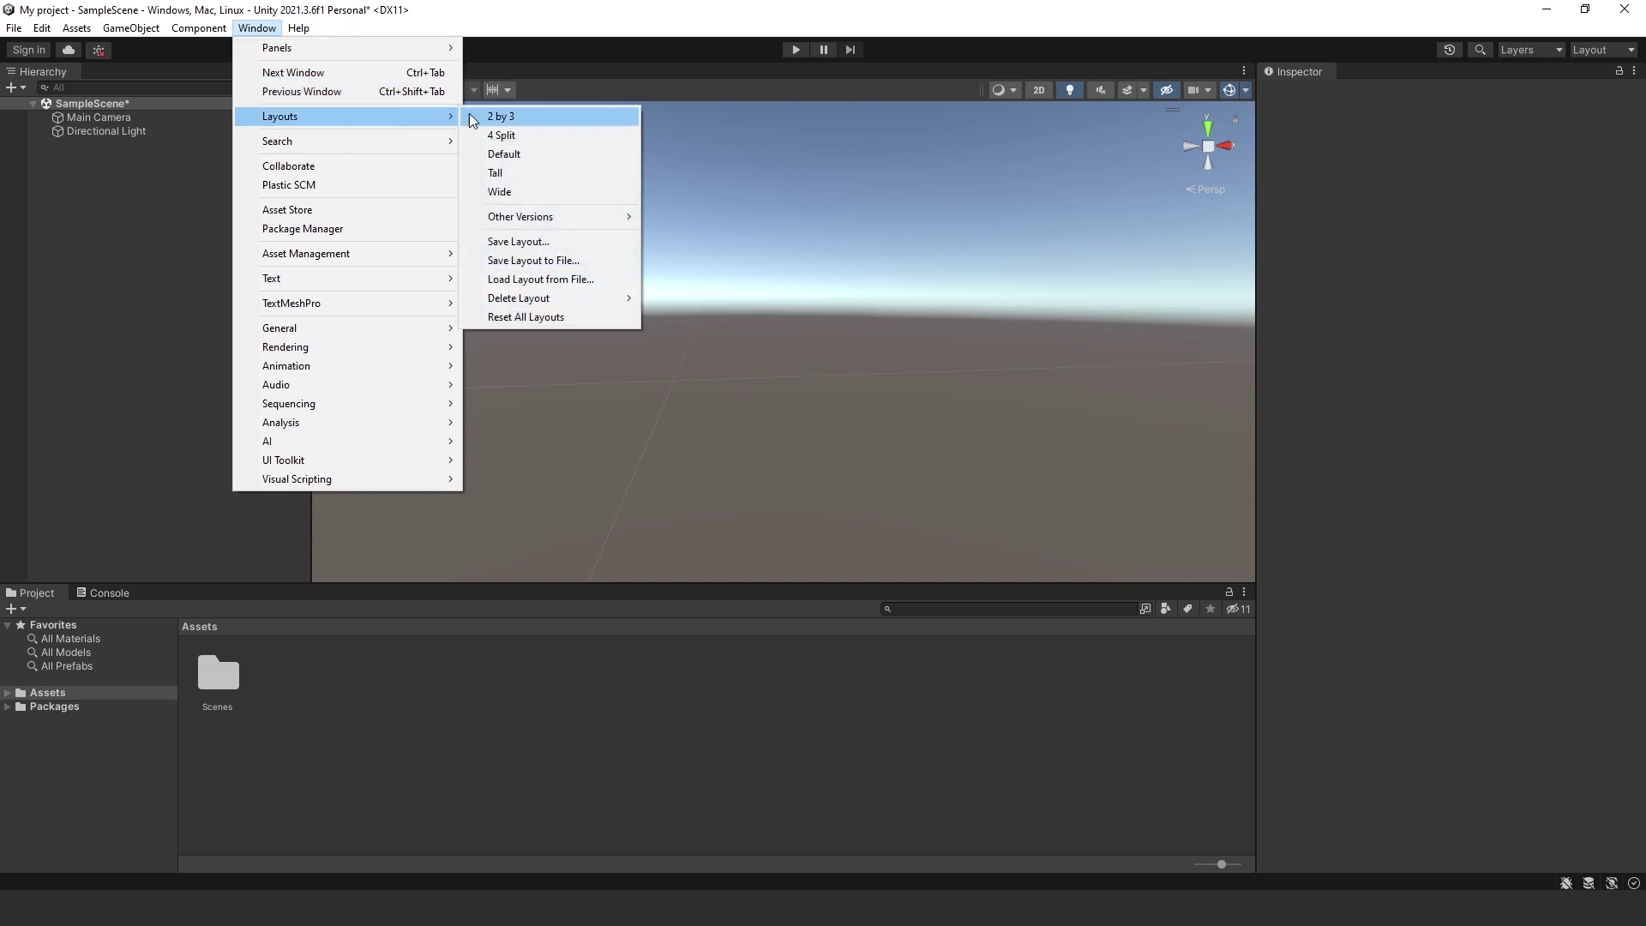
pyautogui.click(537, 153)
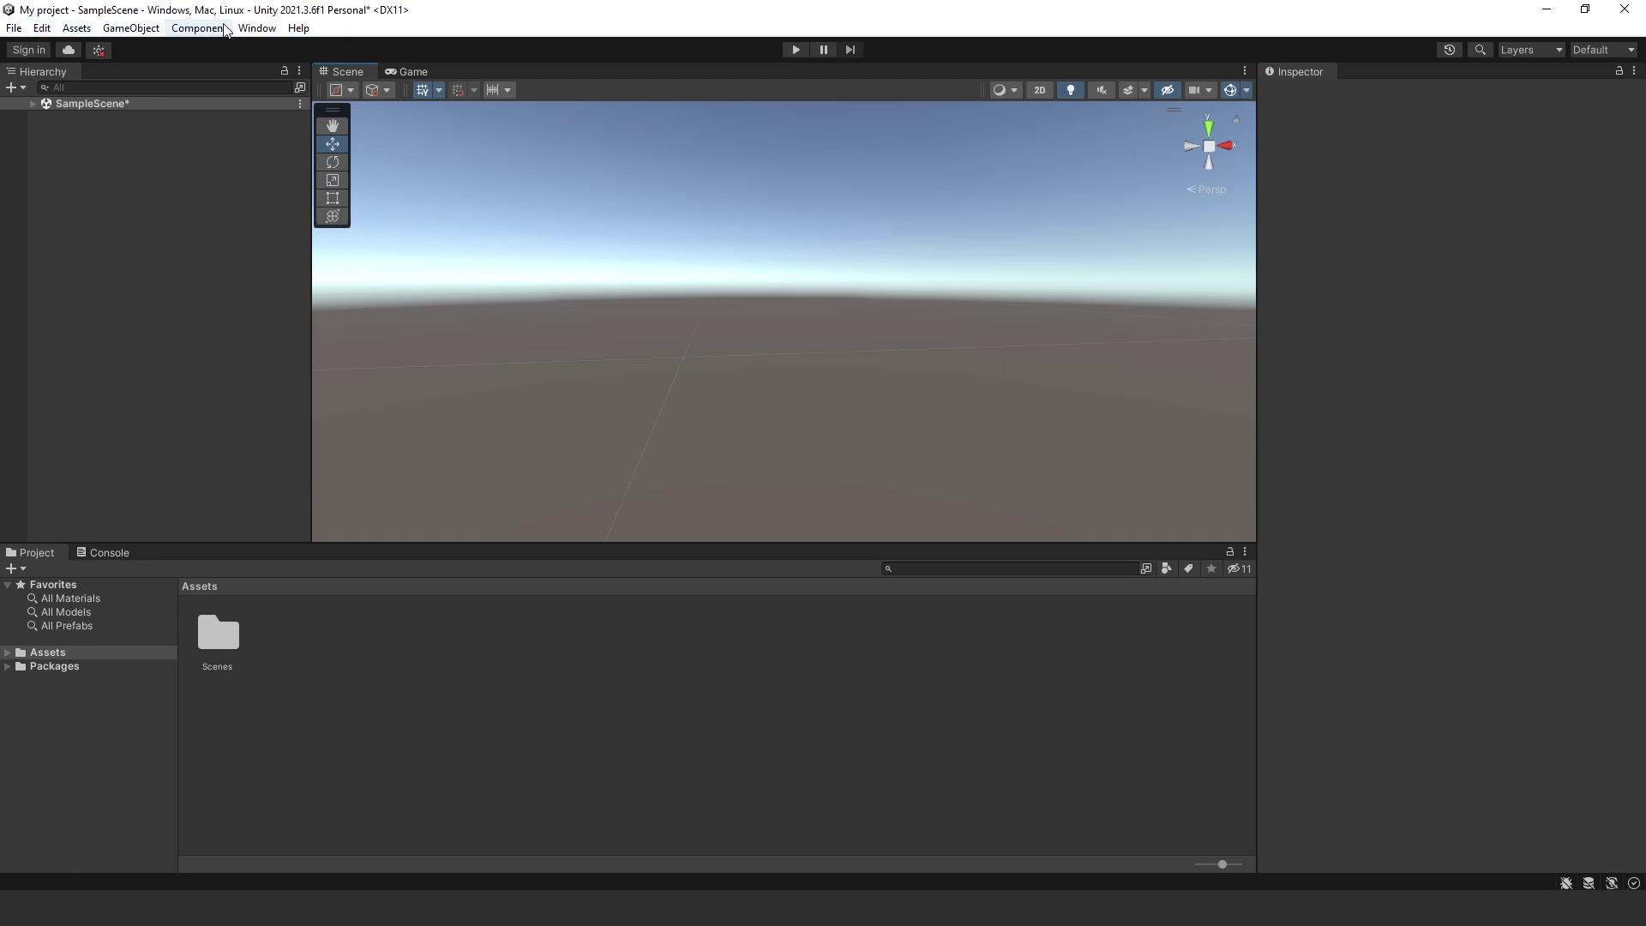
# Step: Browse the File, Edit, GameObject, Component, Window and Help menus in turn
pyautogui.click(14, 32)
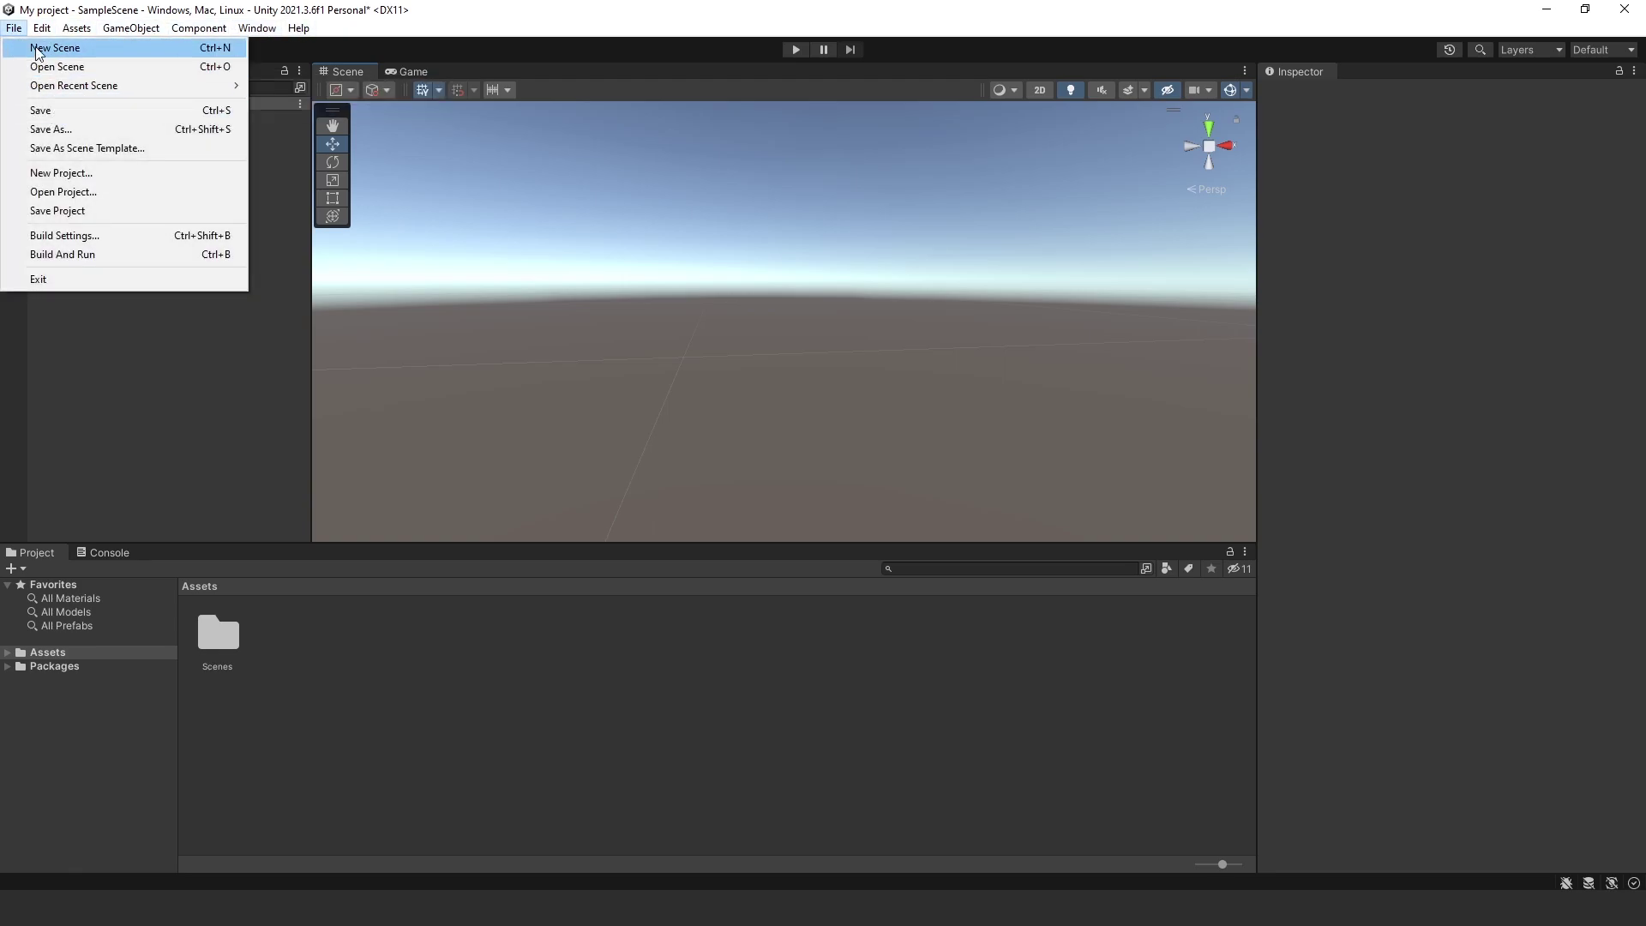
pyautogui.moveTo(43, 32)
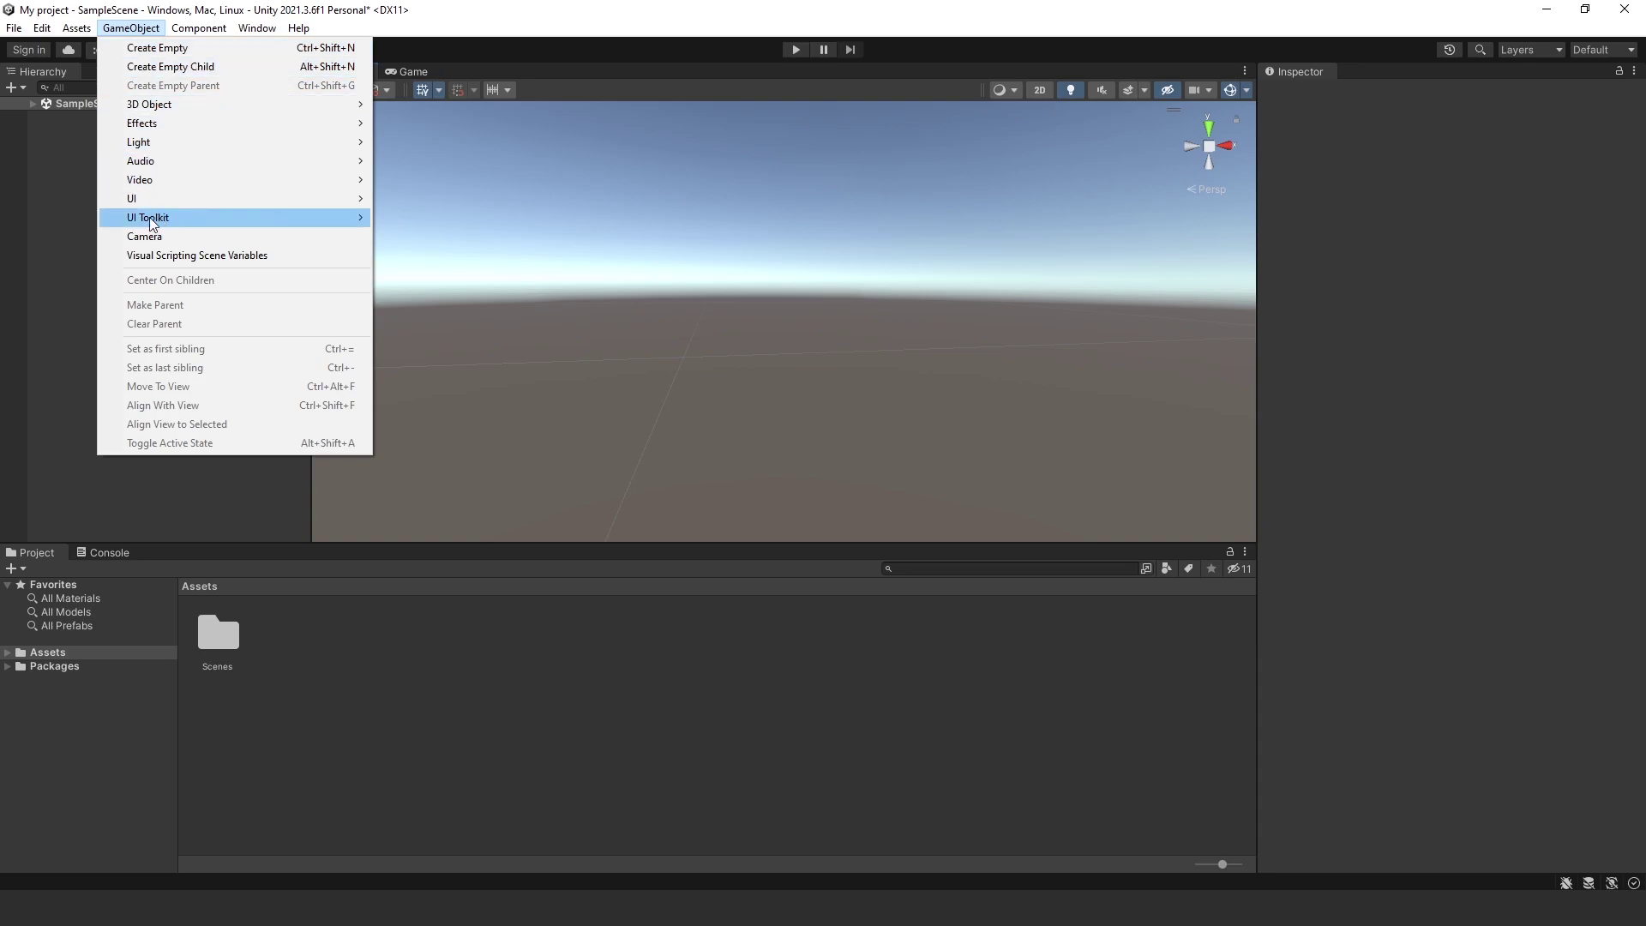
pyautogui.moveTo(188, 38)
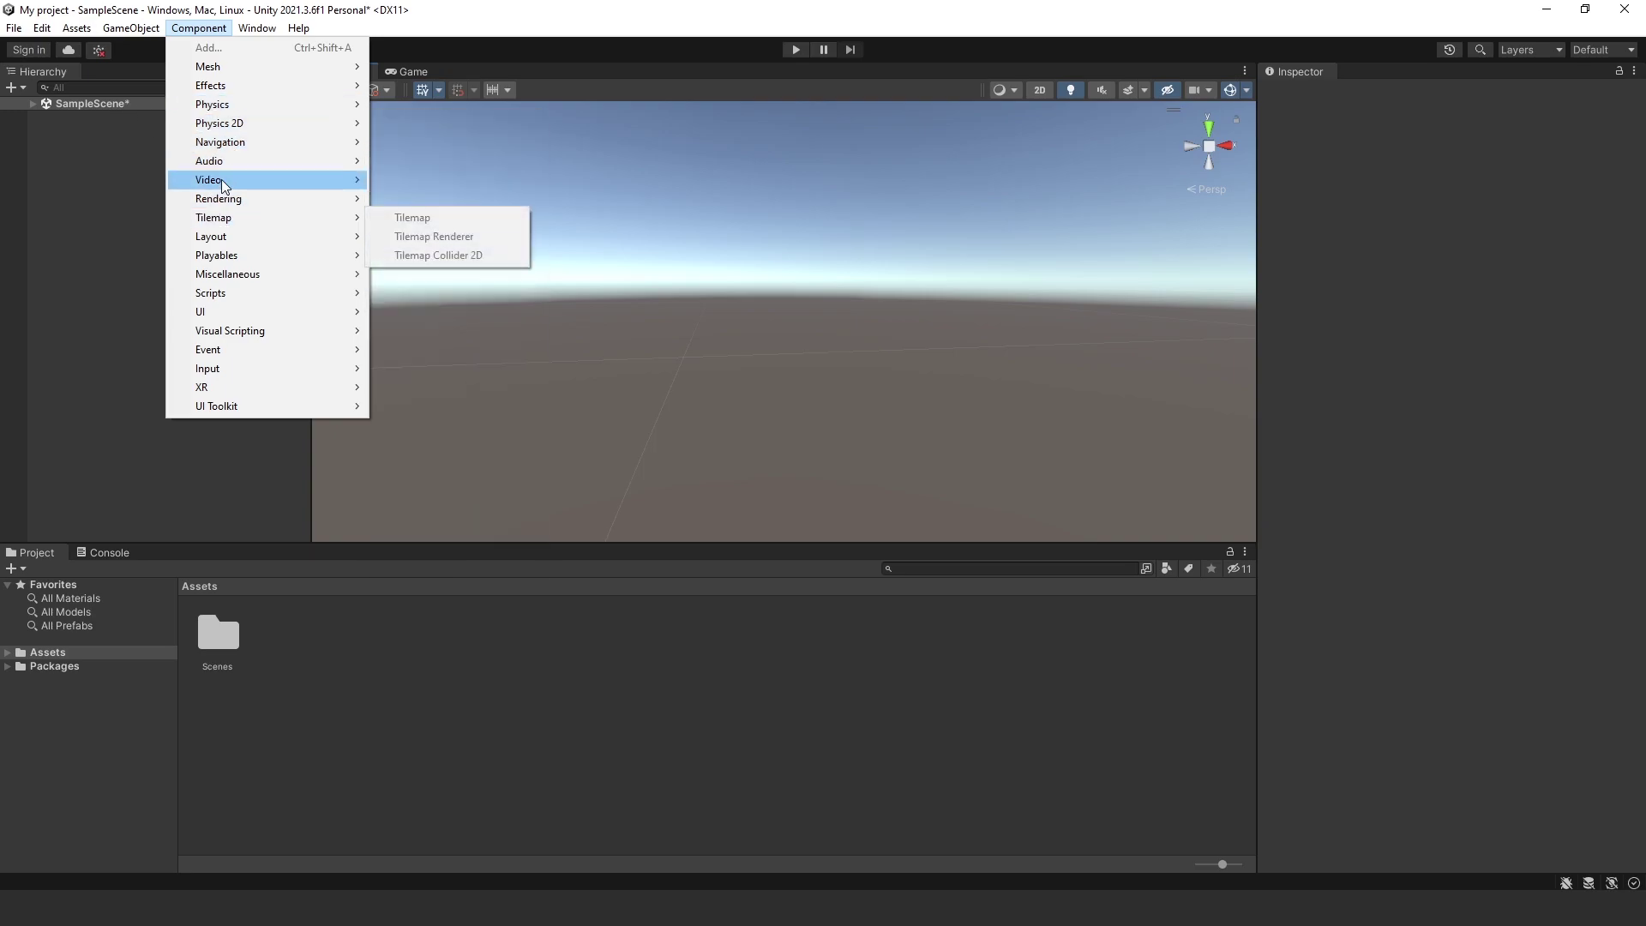
pyautogui.moveTo(244, 26)
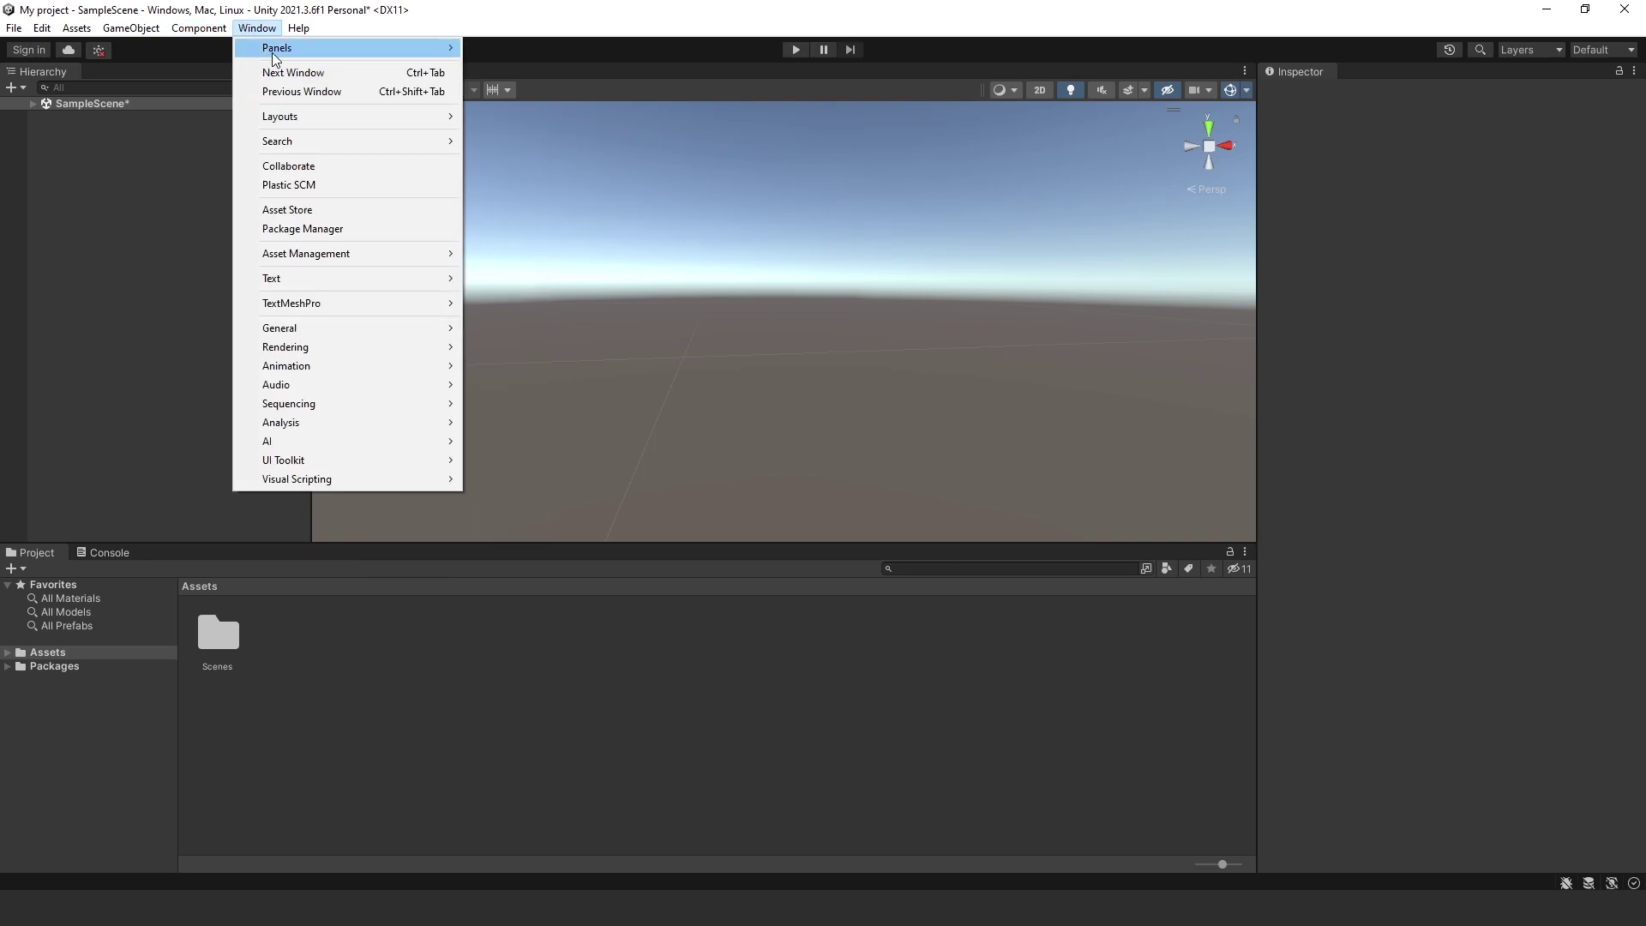
pyautogui.moveTo(283, 48)
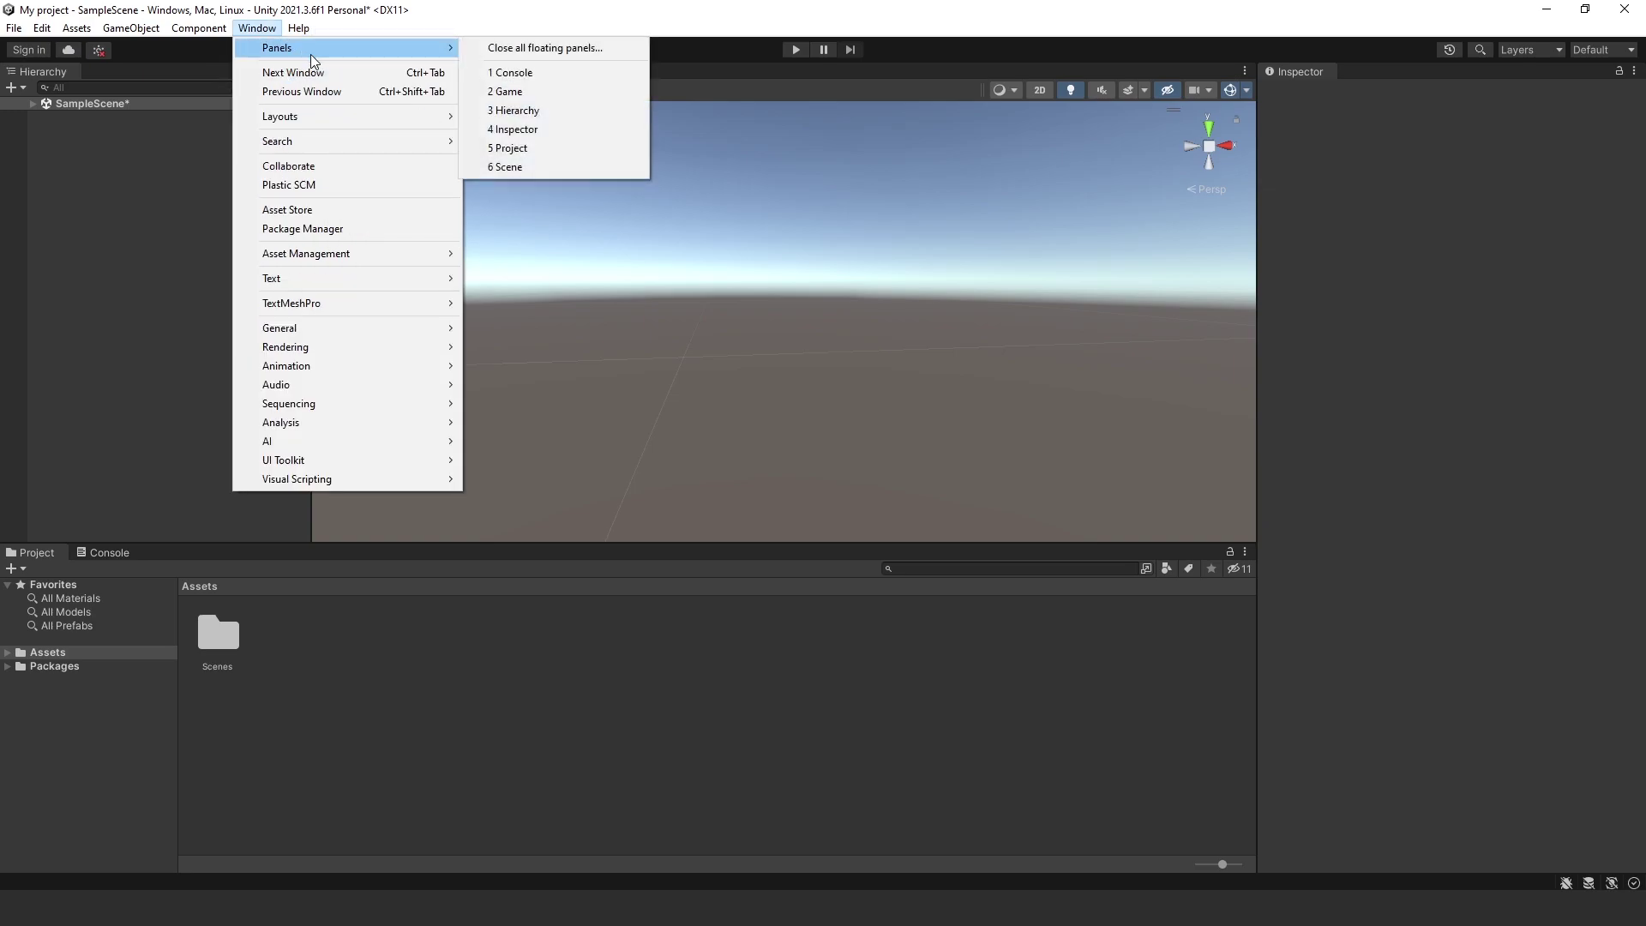
pyautogui.click(507, 72)
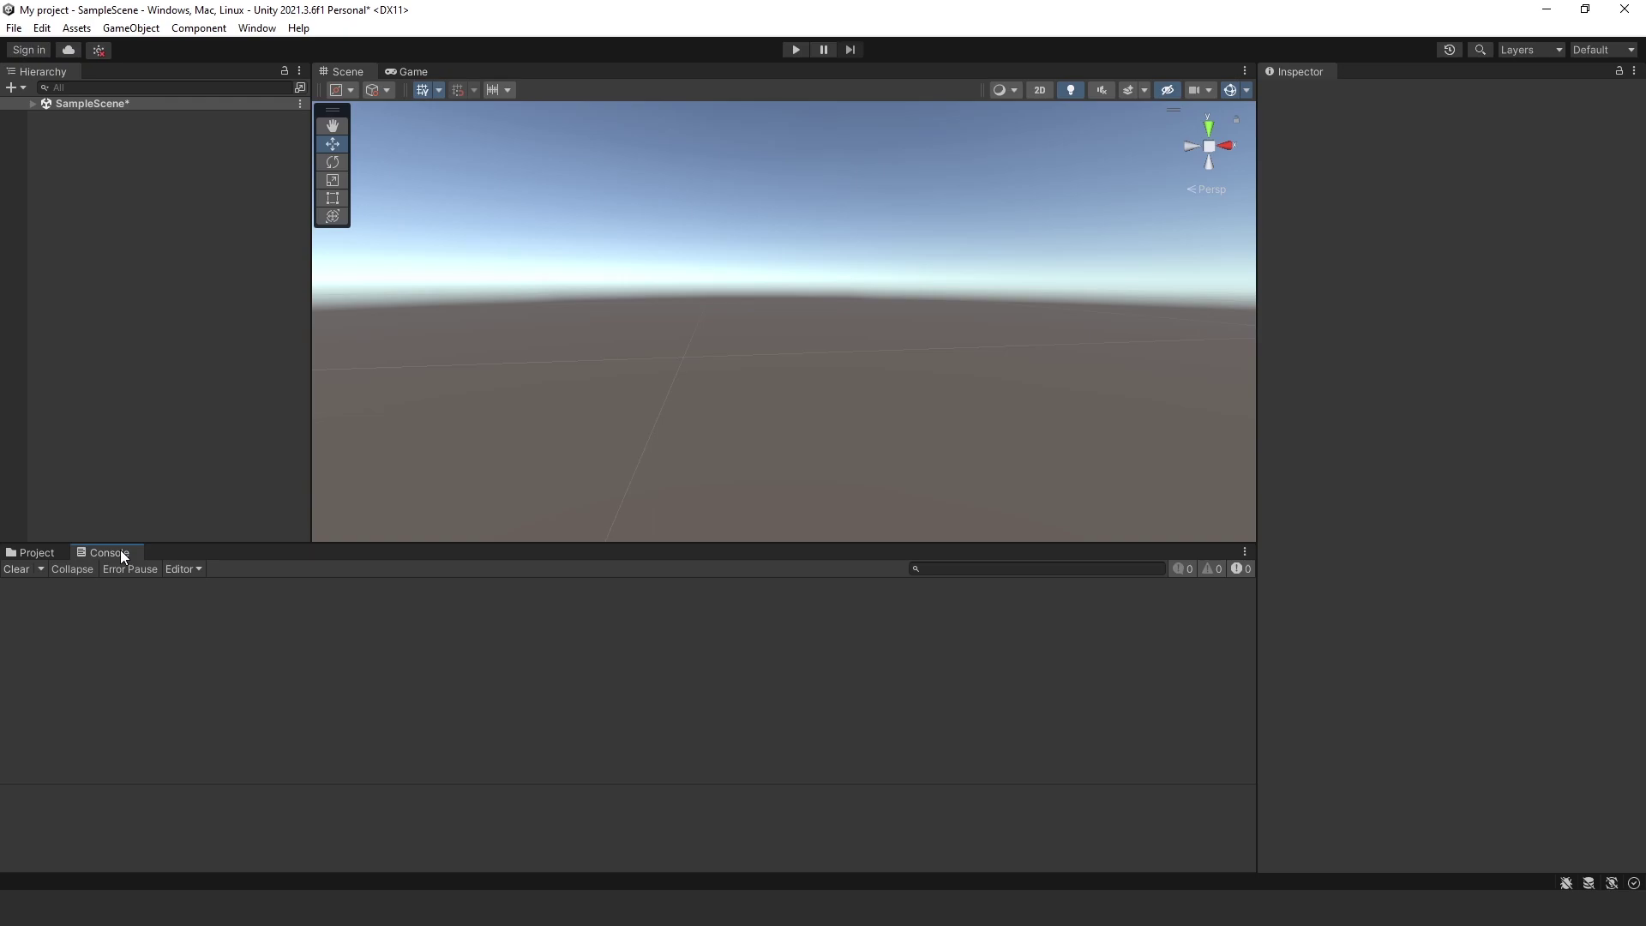
pyautogui.click(35, 553)
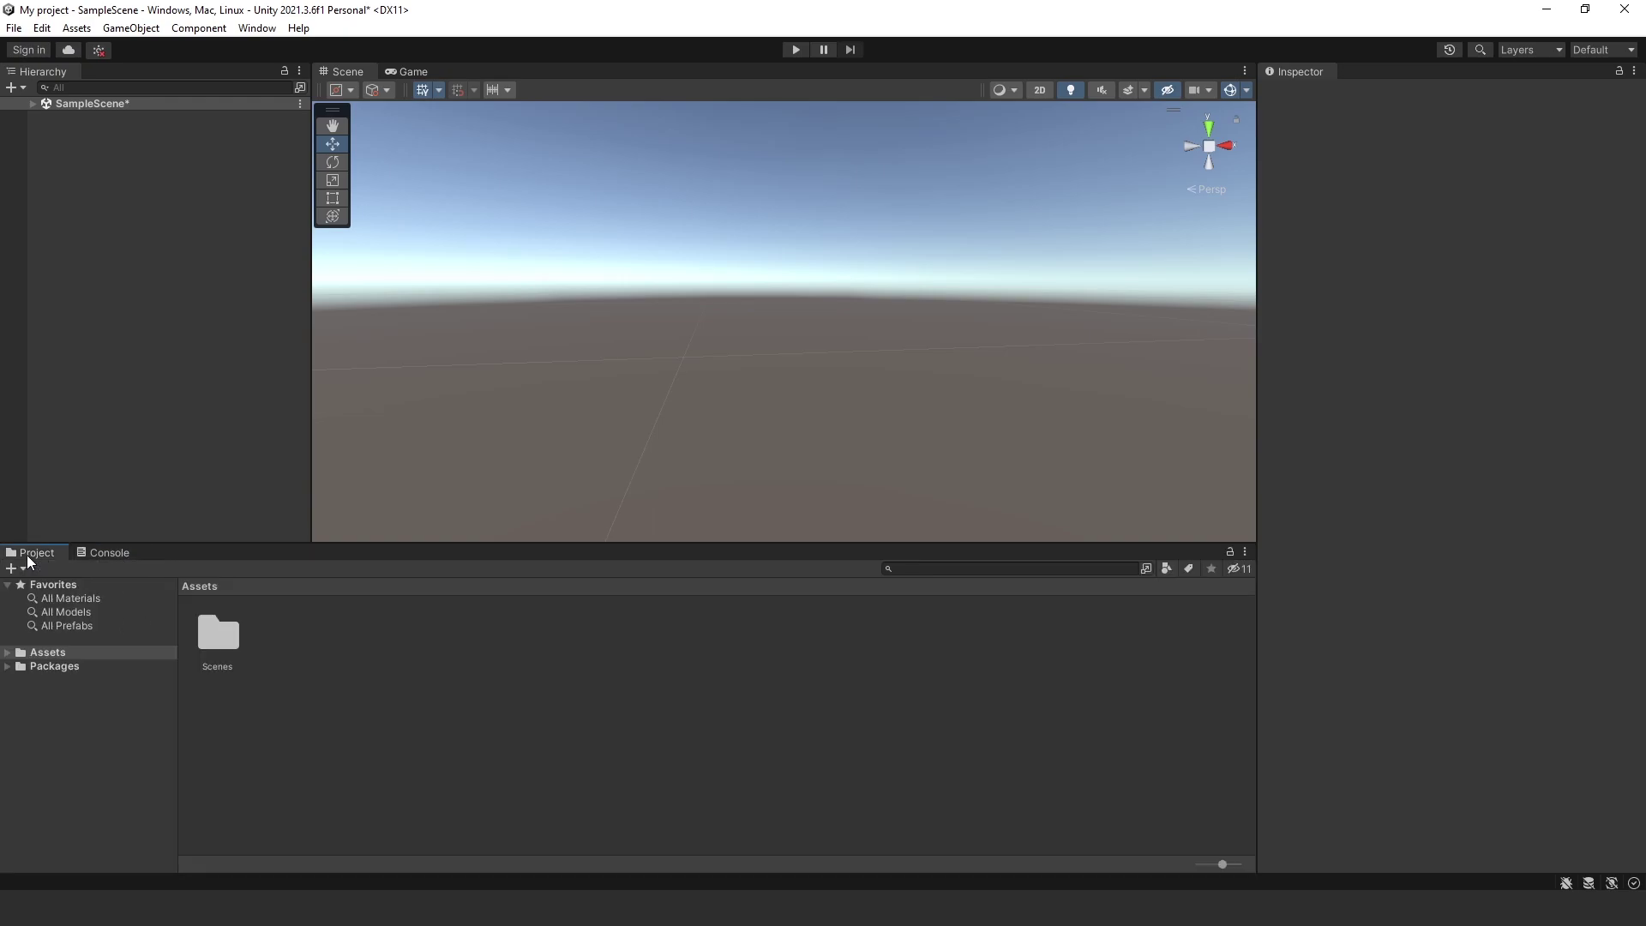
# Step: Create NewBehaviourScript via Create > C# Script in Assets and open it in Visual Studio
pyautogui.rightClick(497, 752)
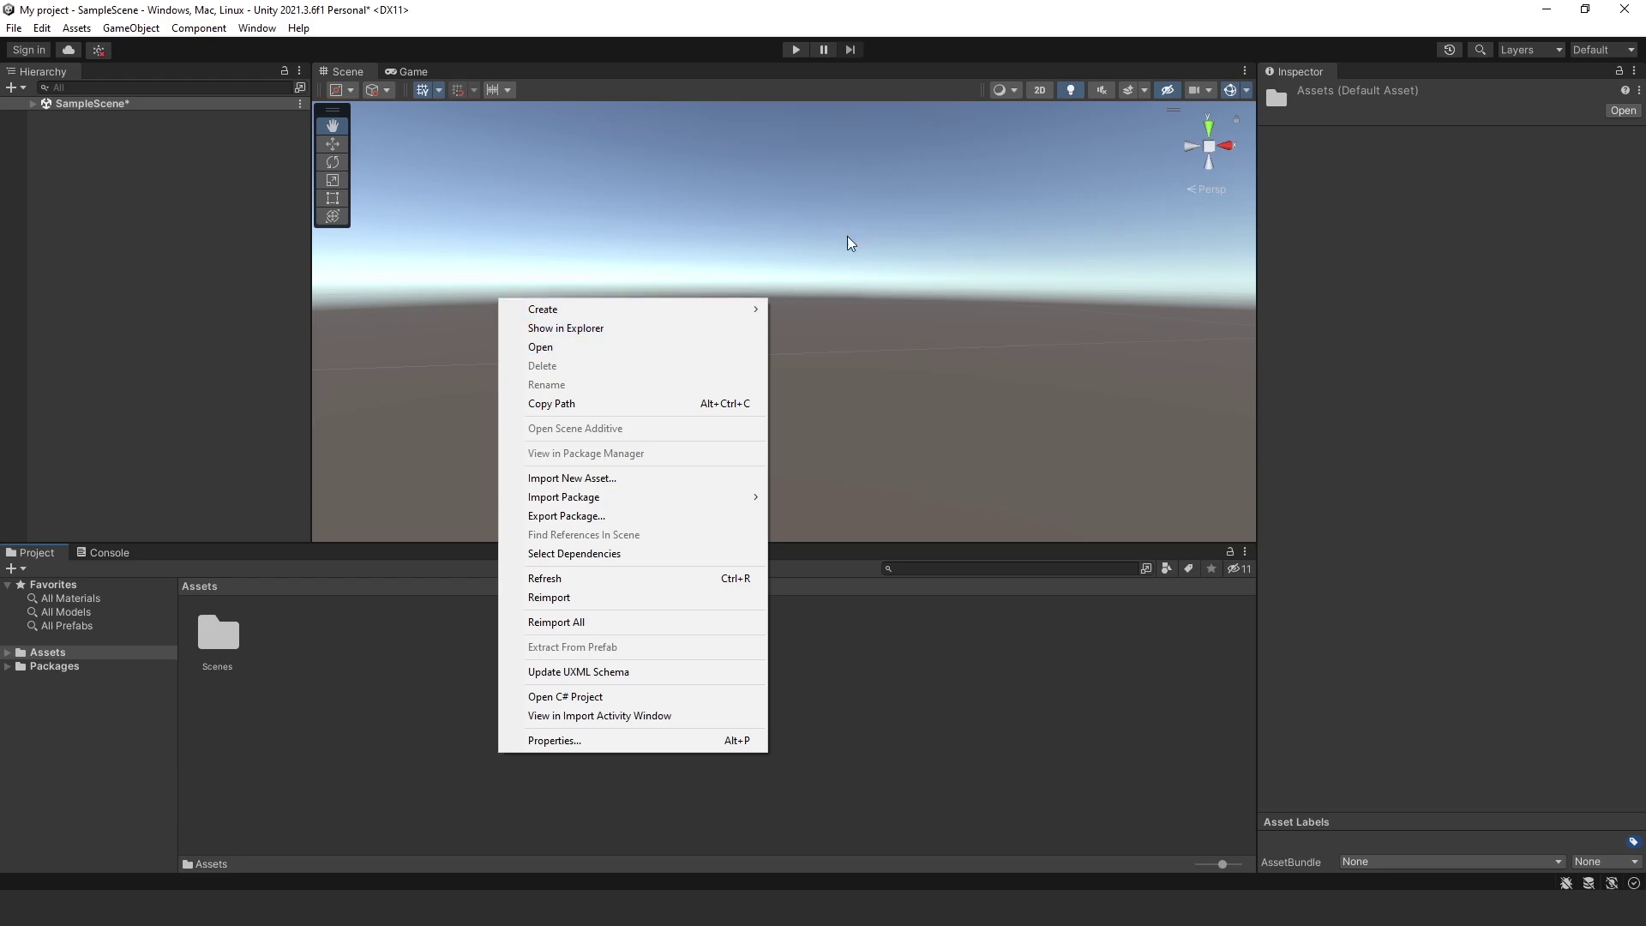
pyautogui.moveTo(746, 309)
pyautogui.click(851, 136)
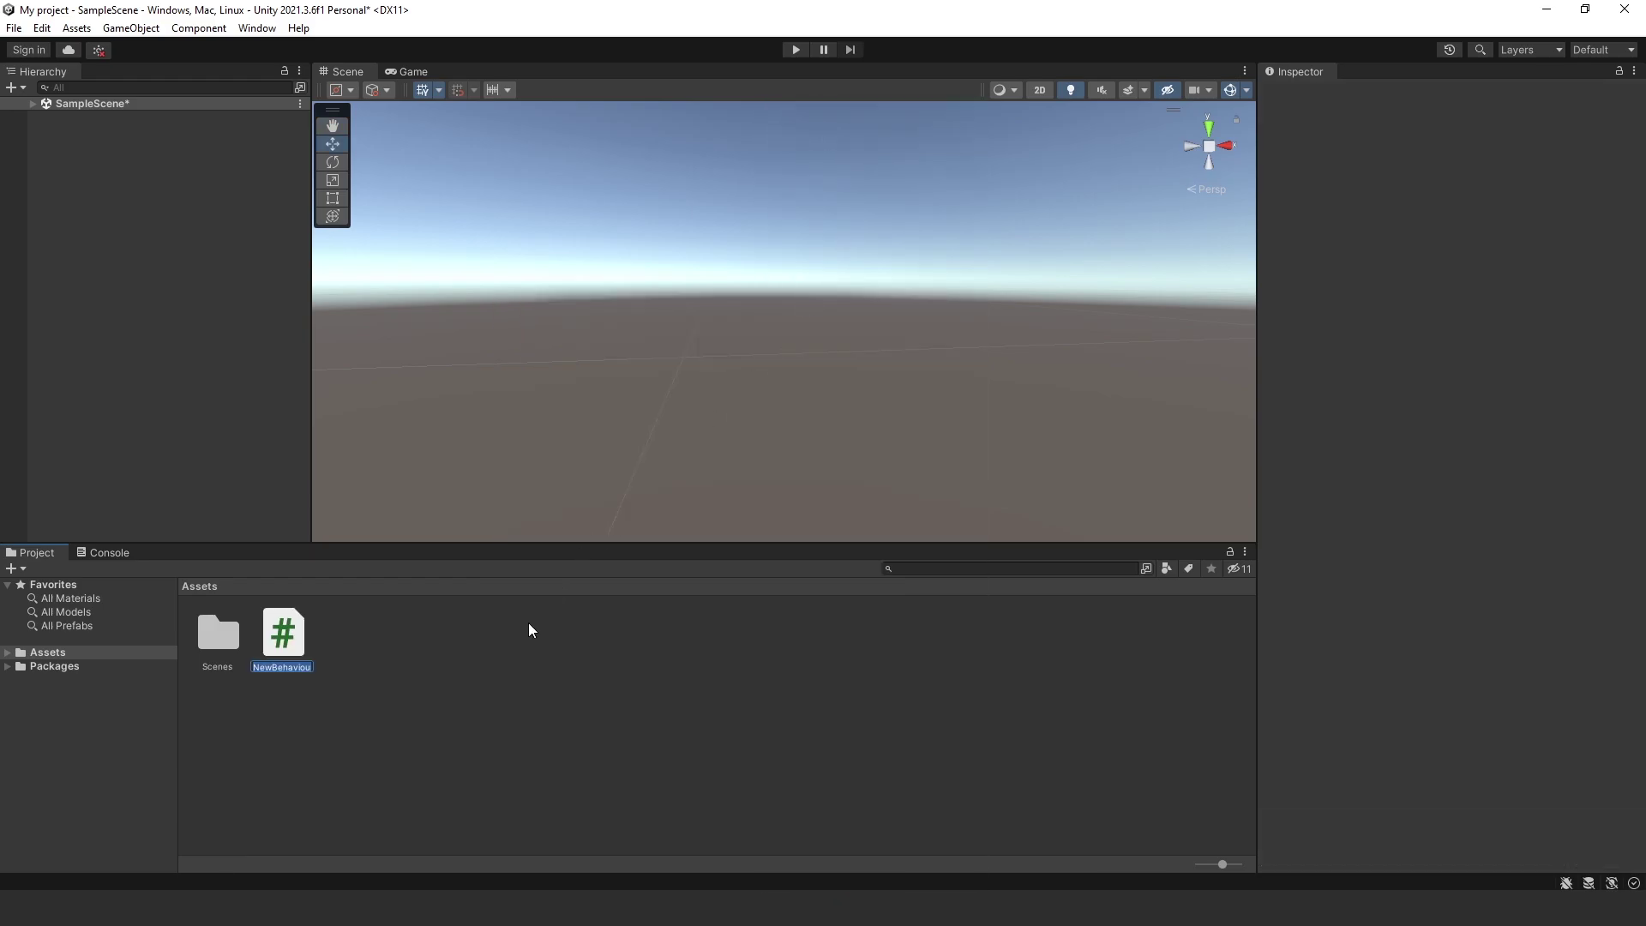
pyautogui.doubleClick(285, 636)
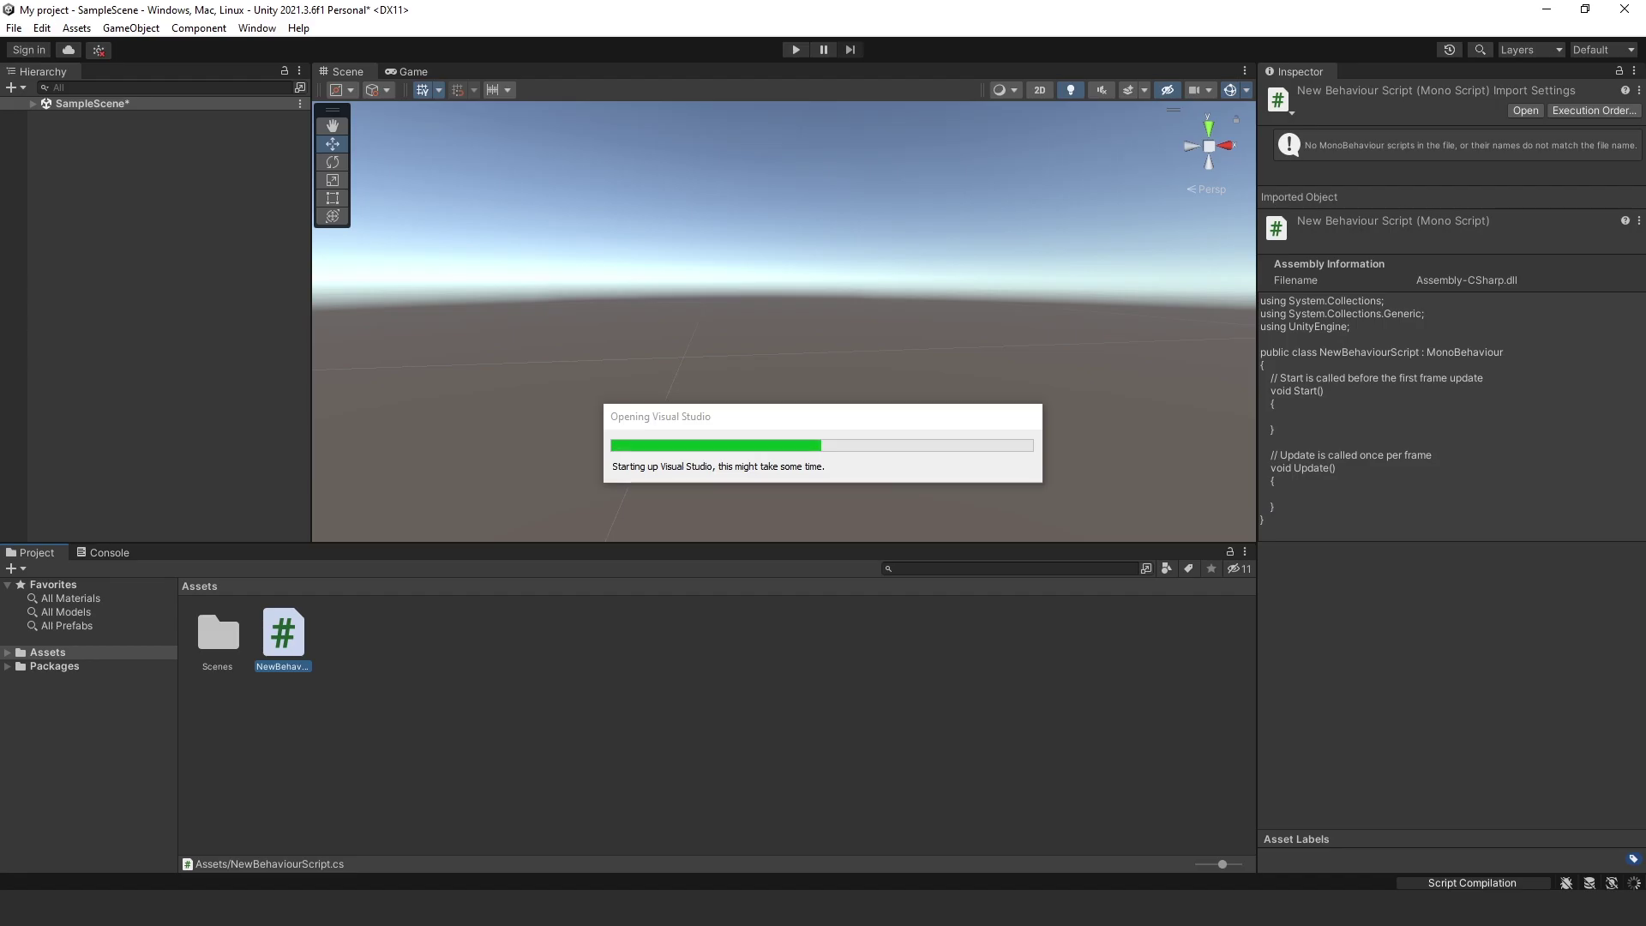
# Step: Add print("Hello"); inside Start(), save the script, and return to Unity
pyautogui.write('print')
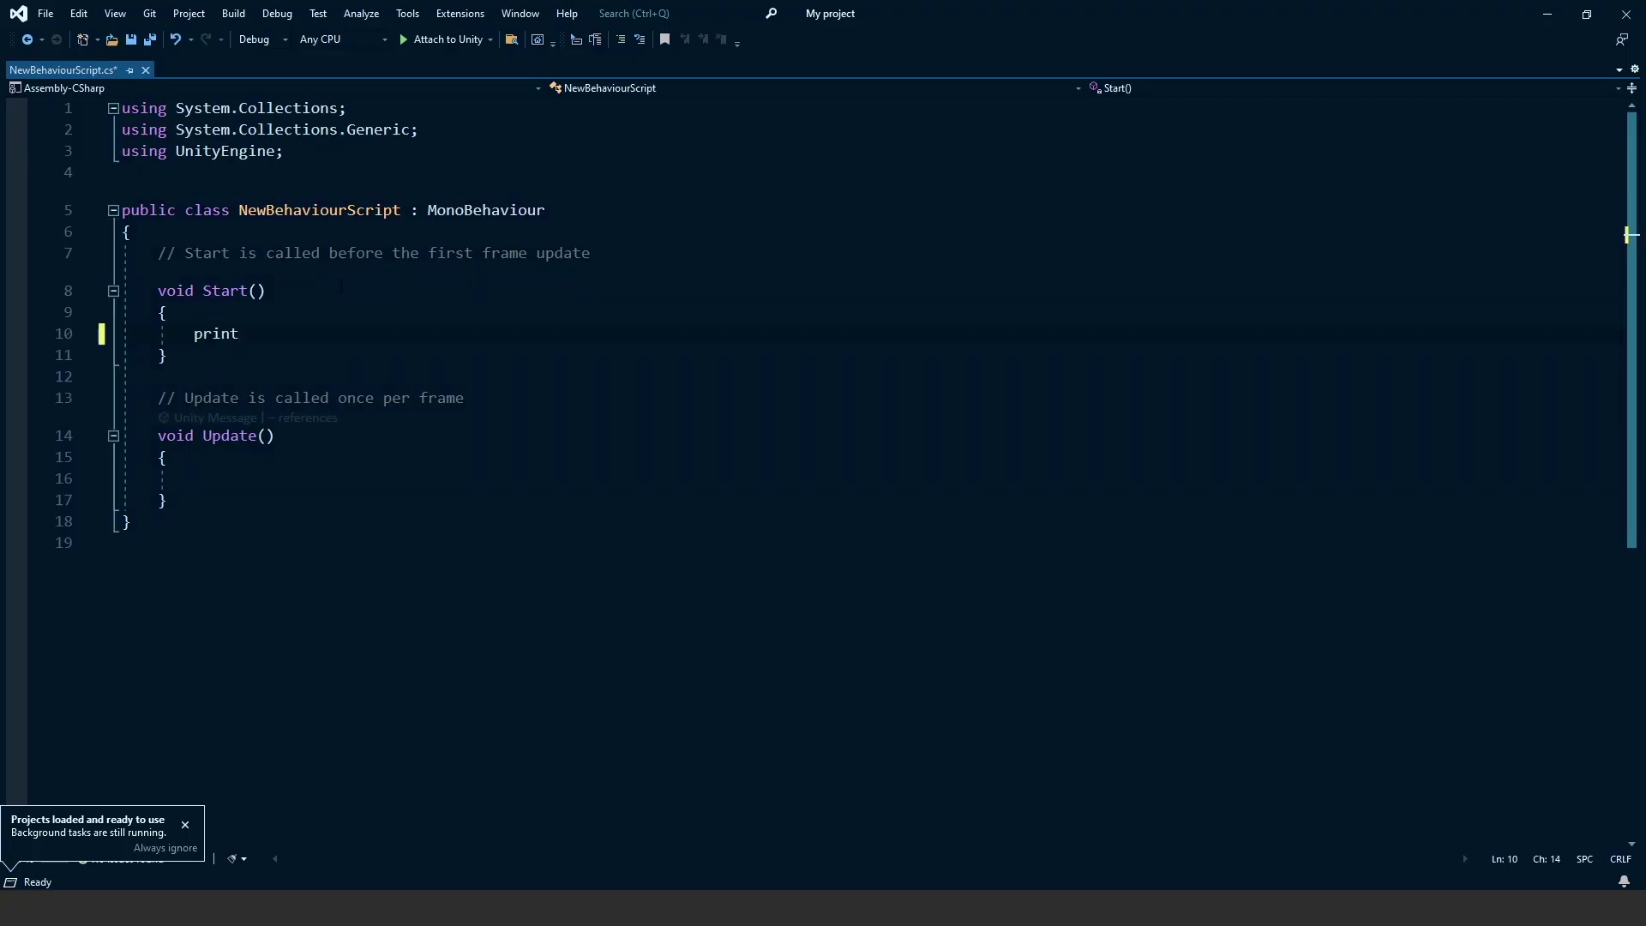
pyautogui.write('("Hello");')
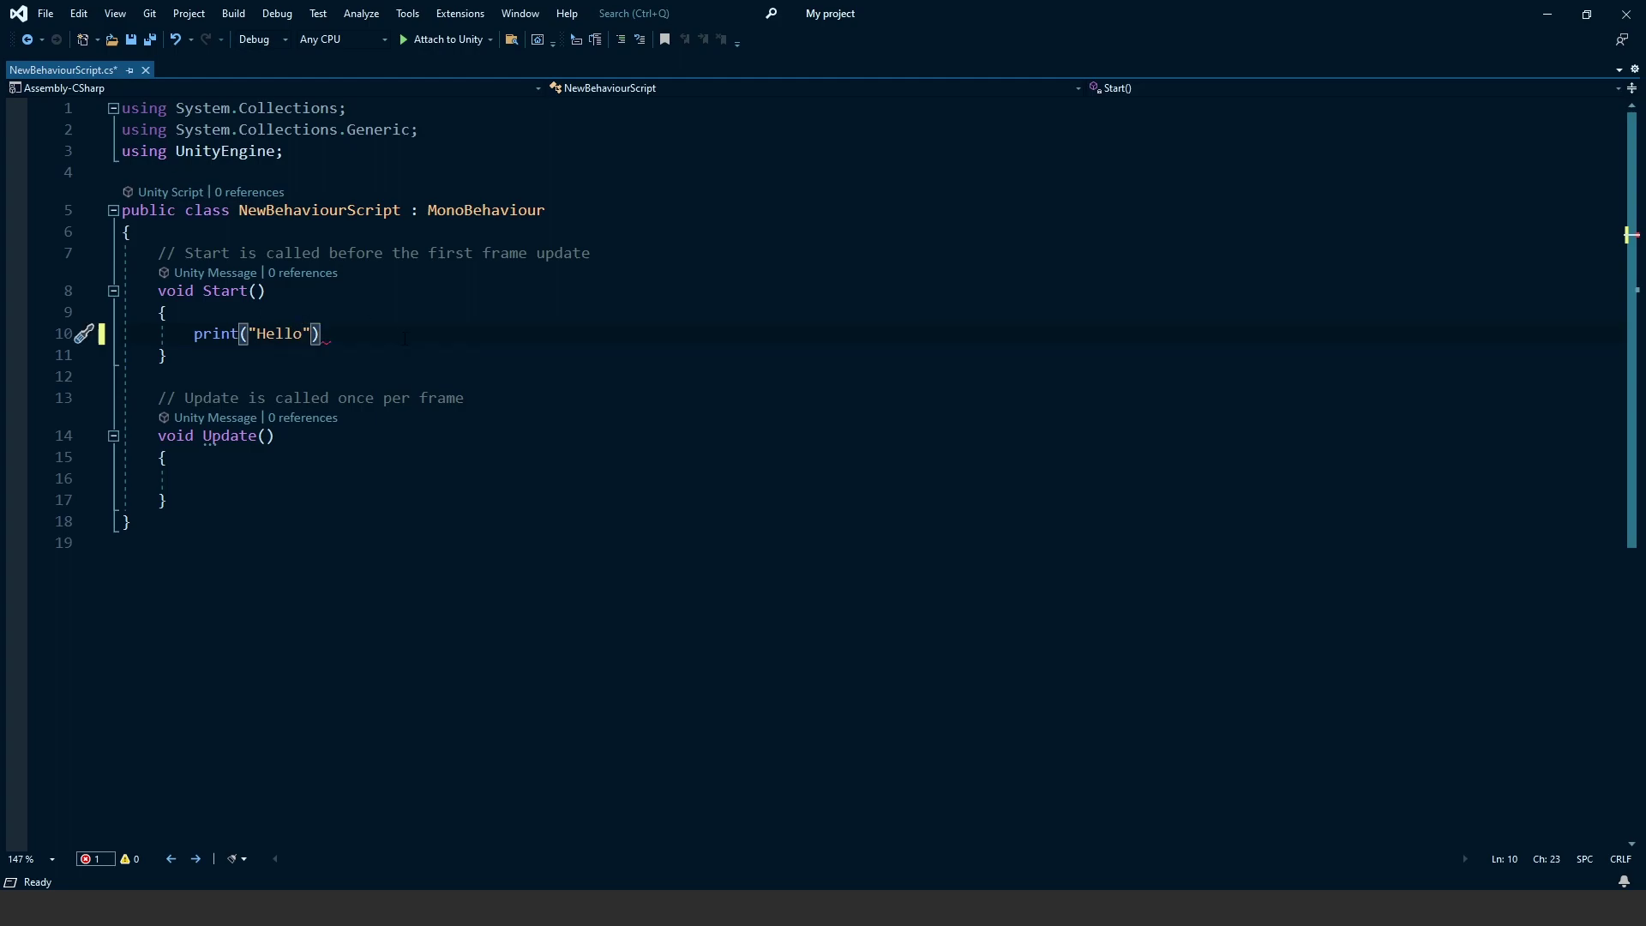
pyautogui.hotkey('ctrl', 's')
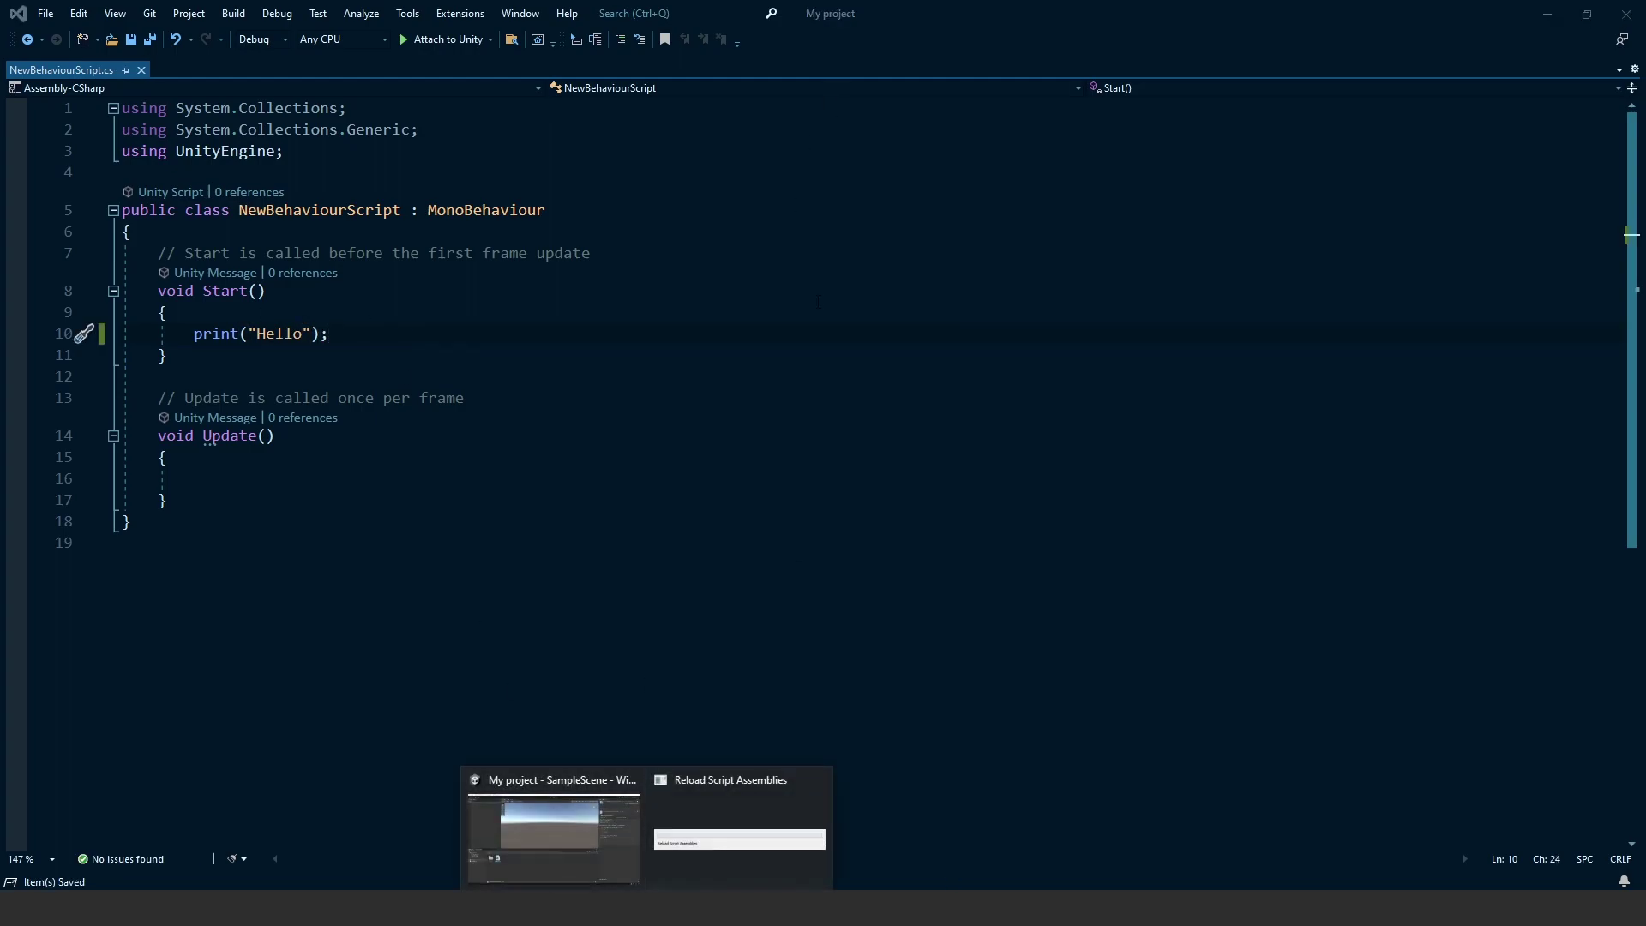
pyautogui.click(573, 846)
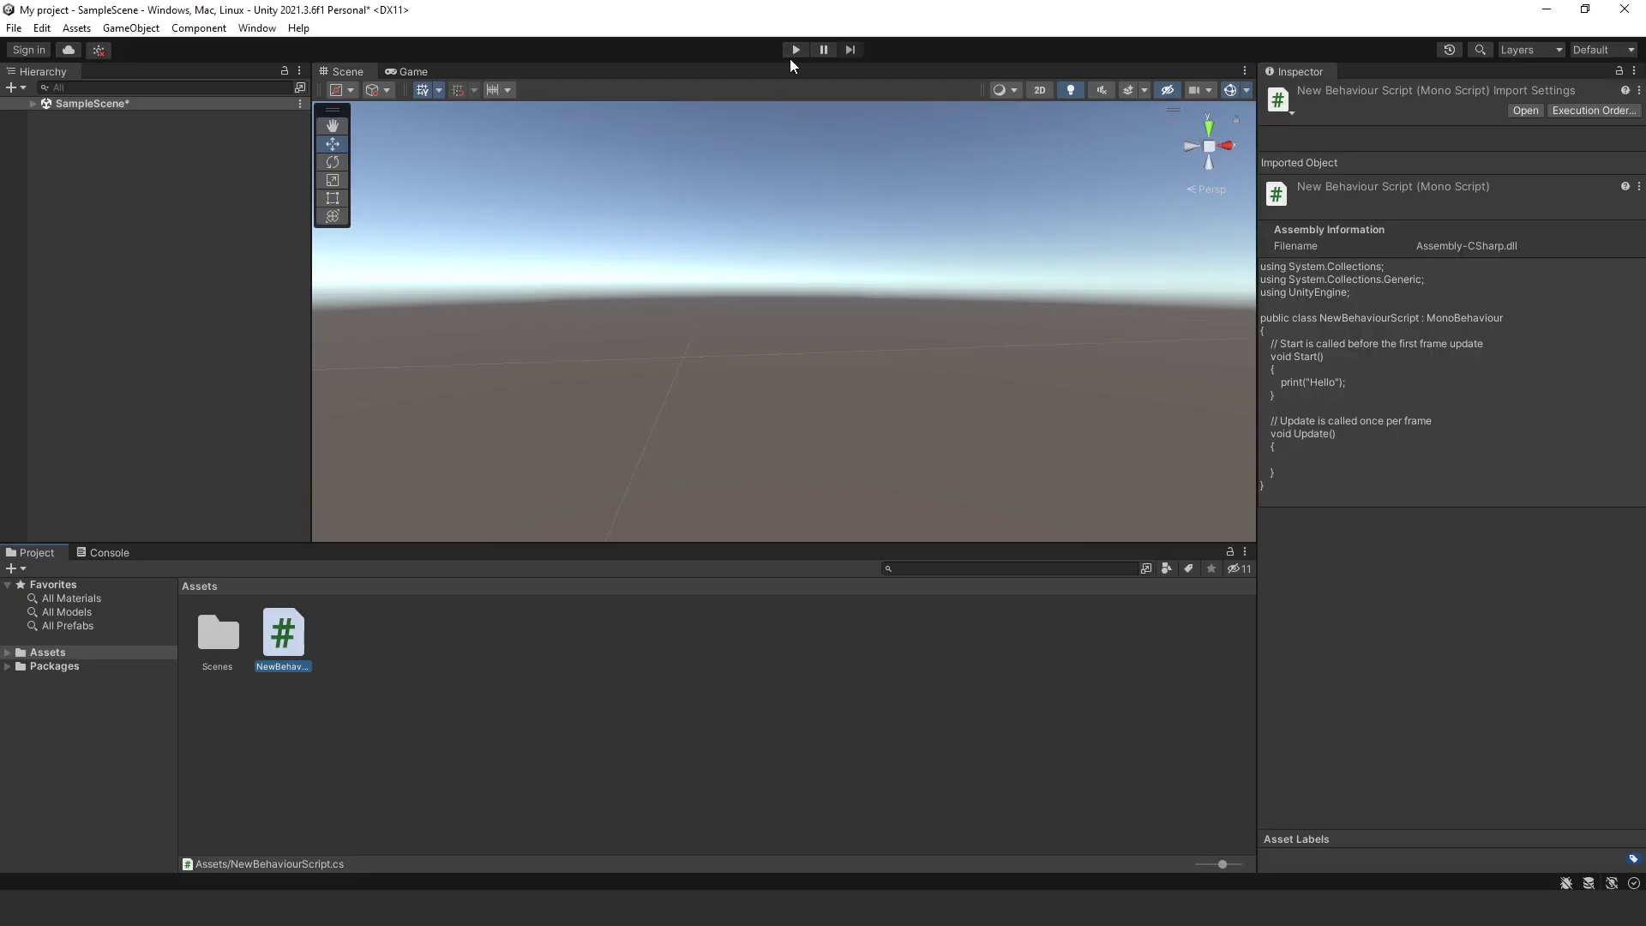
# Step: Enter play mode and inspect the Console warnings and the Hello log
pyautogui.click(795, 49)
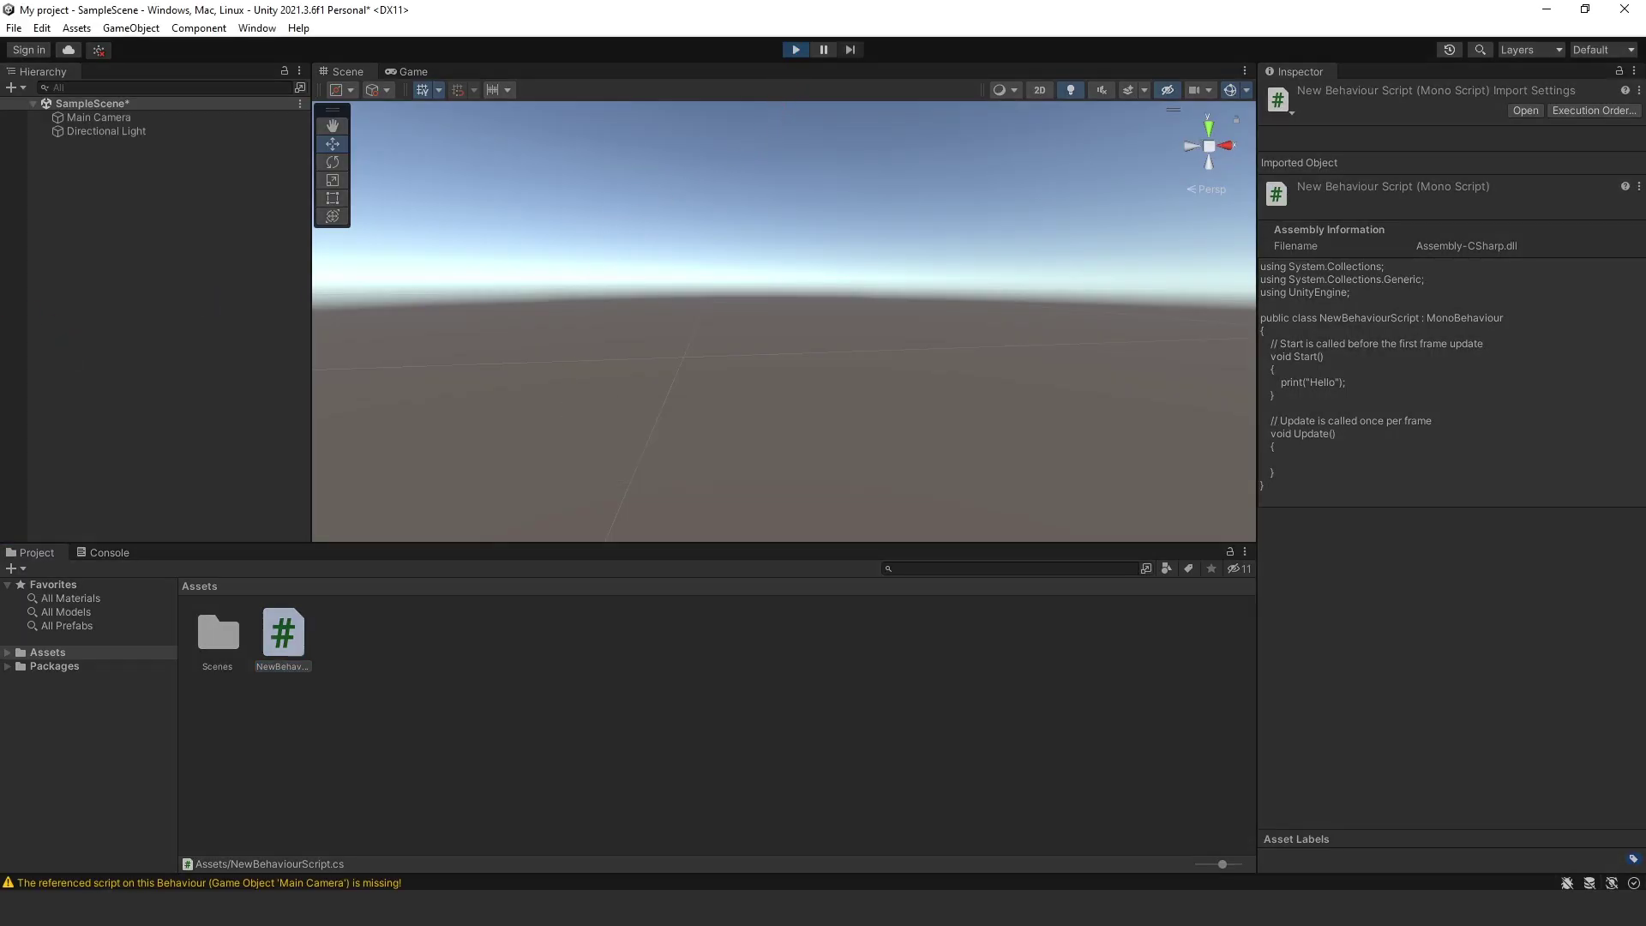
pyautogui.click(105, 551)
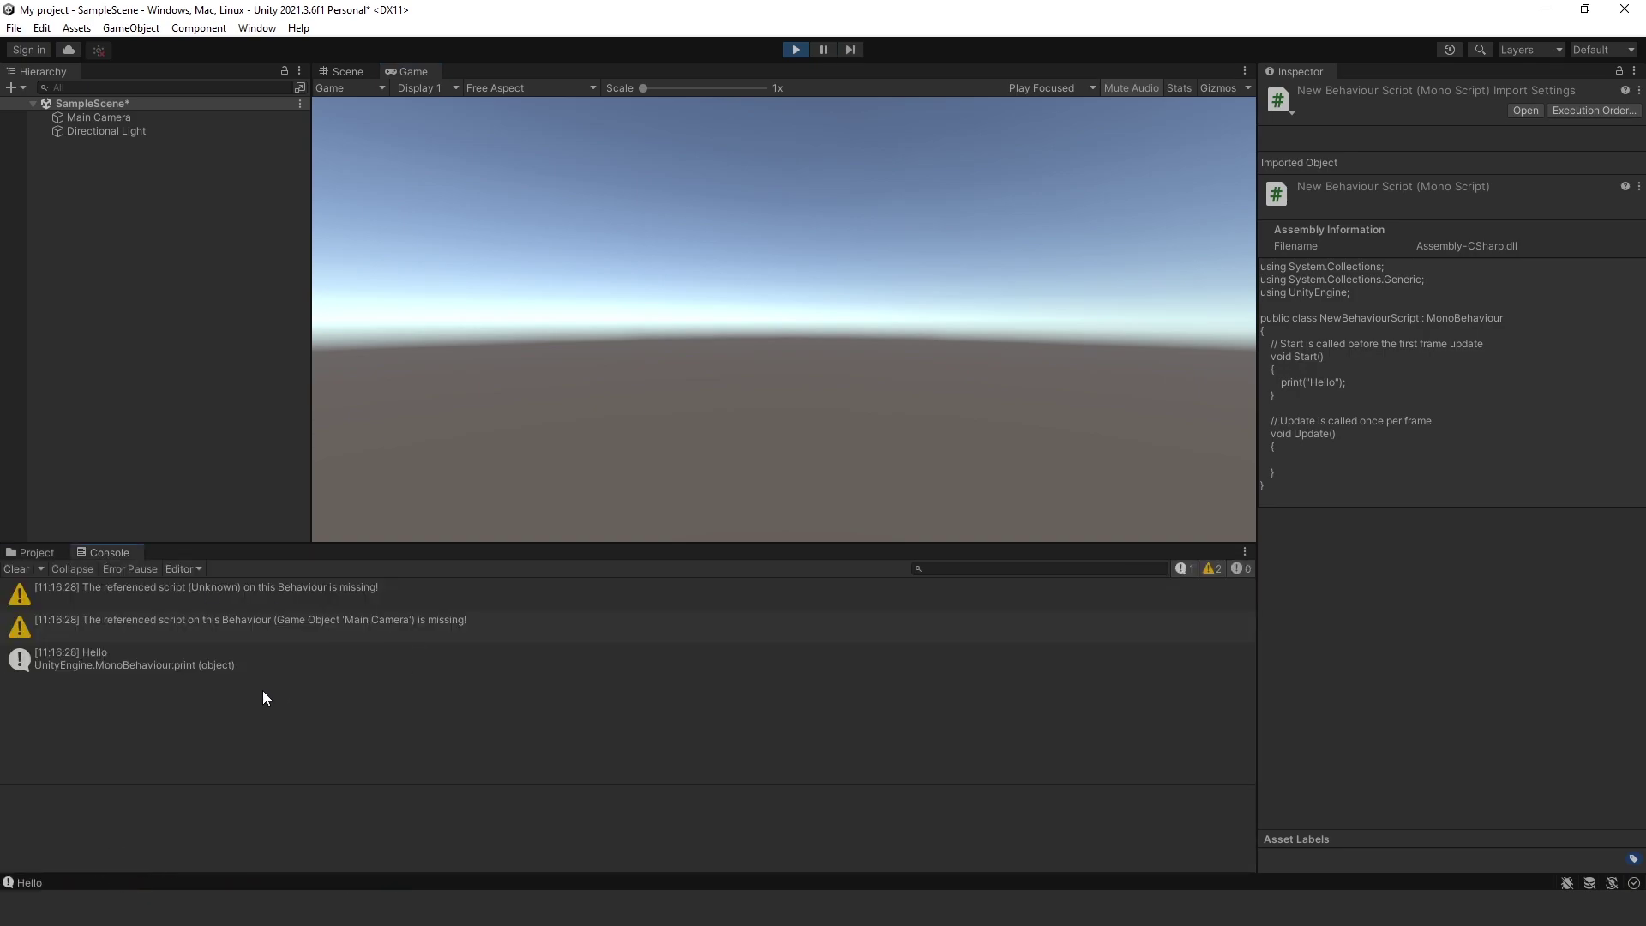
pyautogui.click(92, 594)
pyautogui.click(117, 630)
pyautogui.click(132, 666)
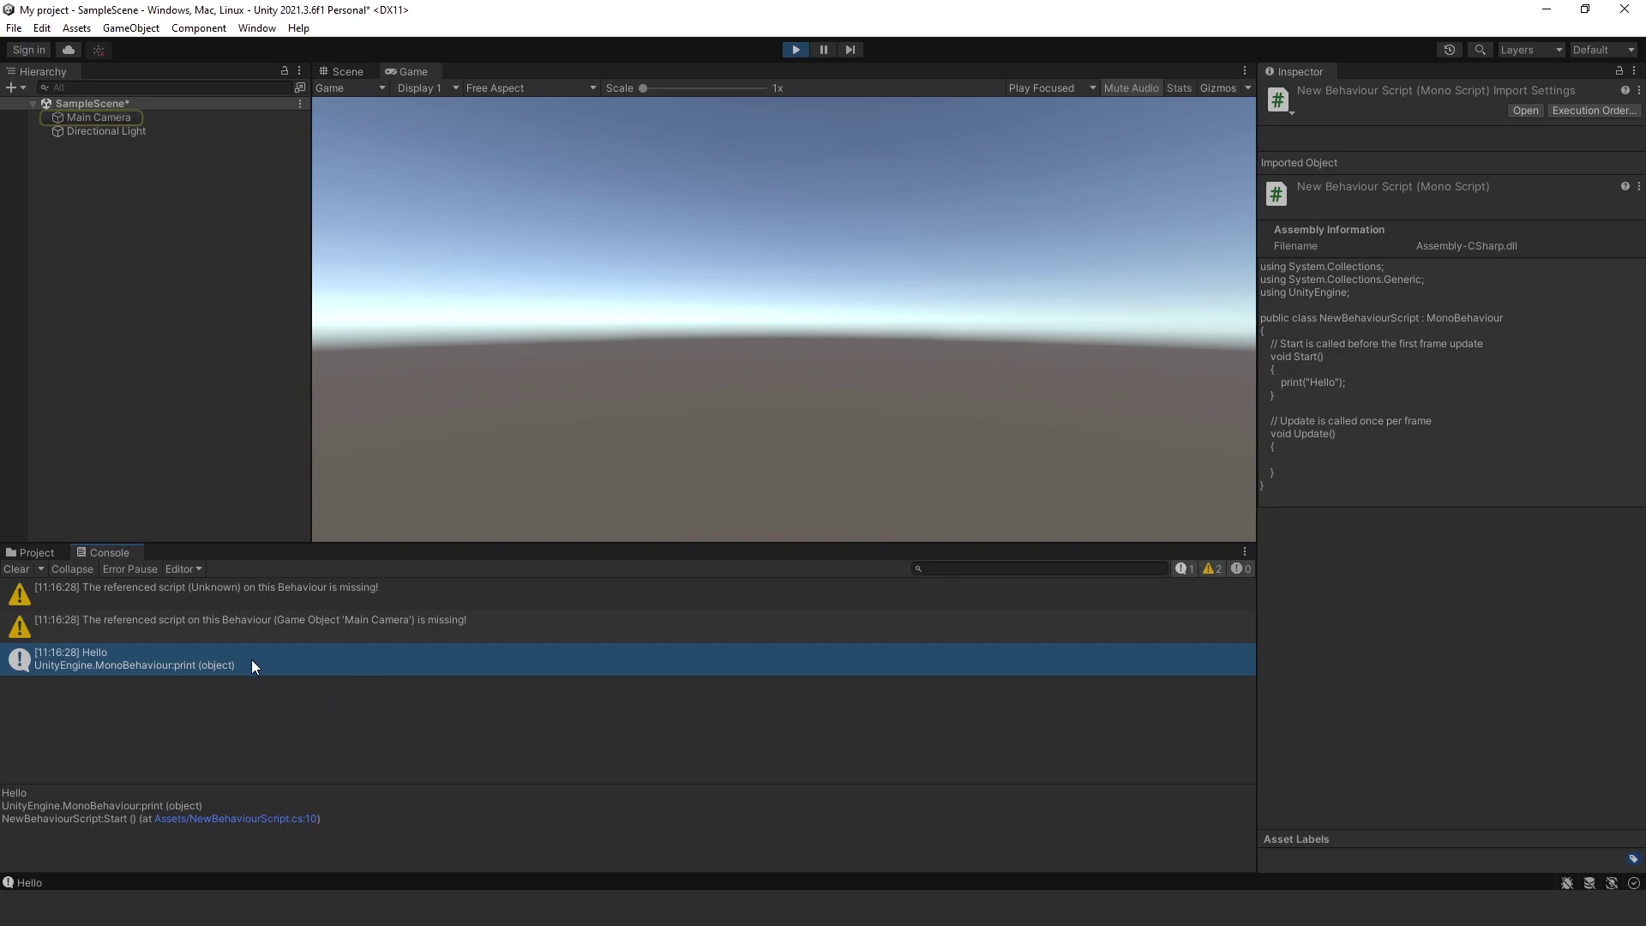
# Step: Clear the Console, return to the Project view, and stop play mode
pyautogui.click(15, 569)
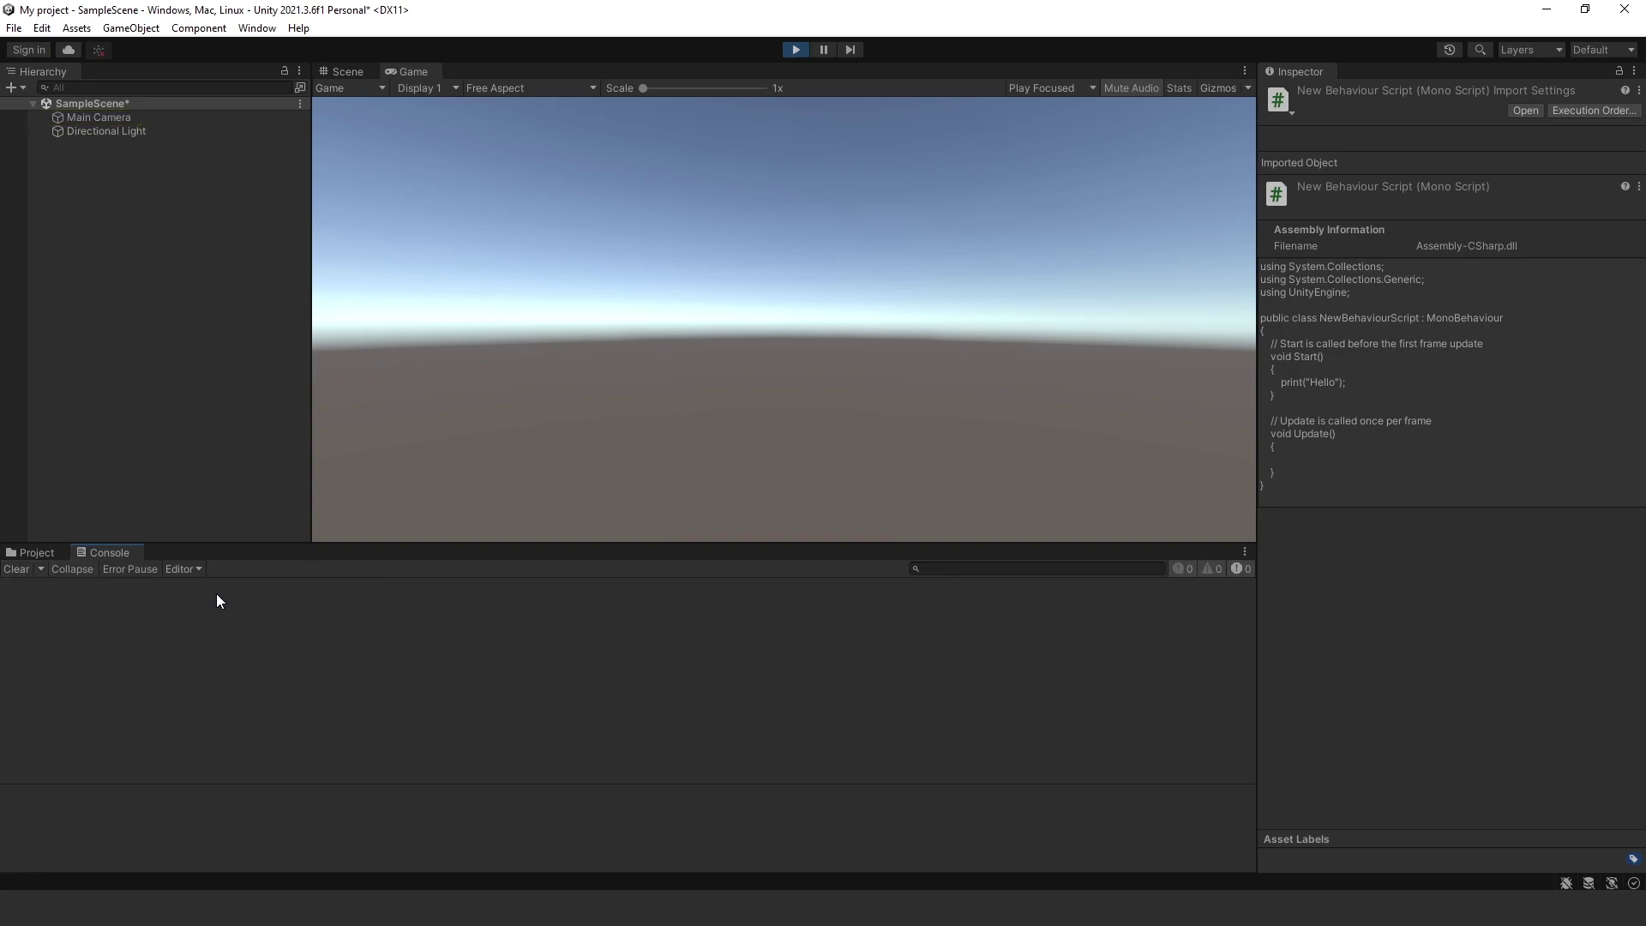
pyautogui.click(49, 553)
pyautogui.click(784, 44)
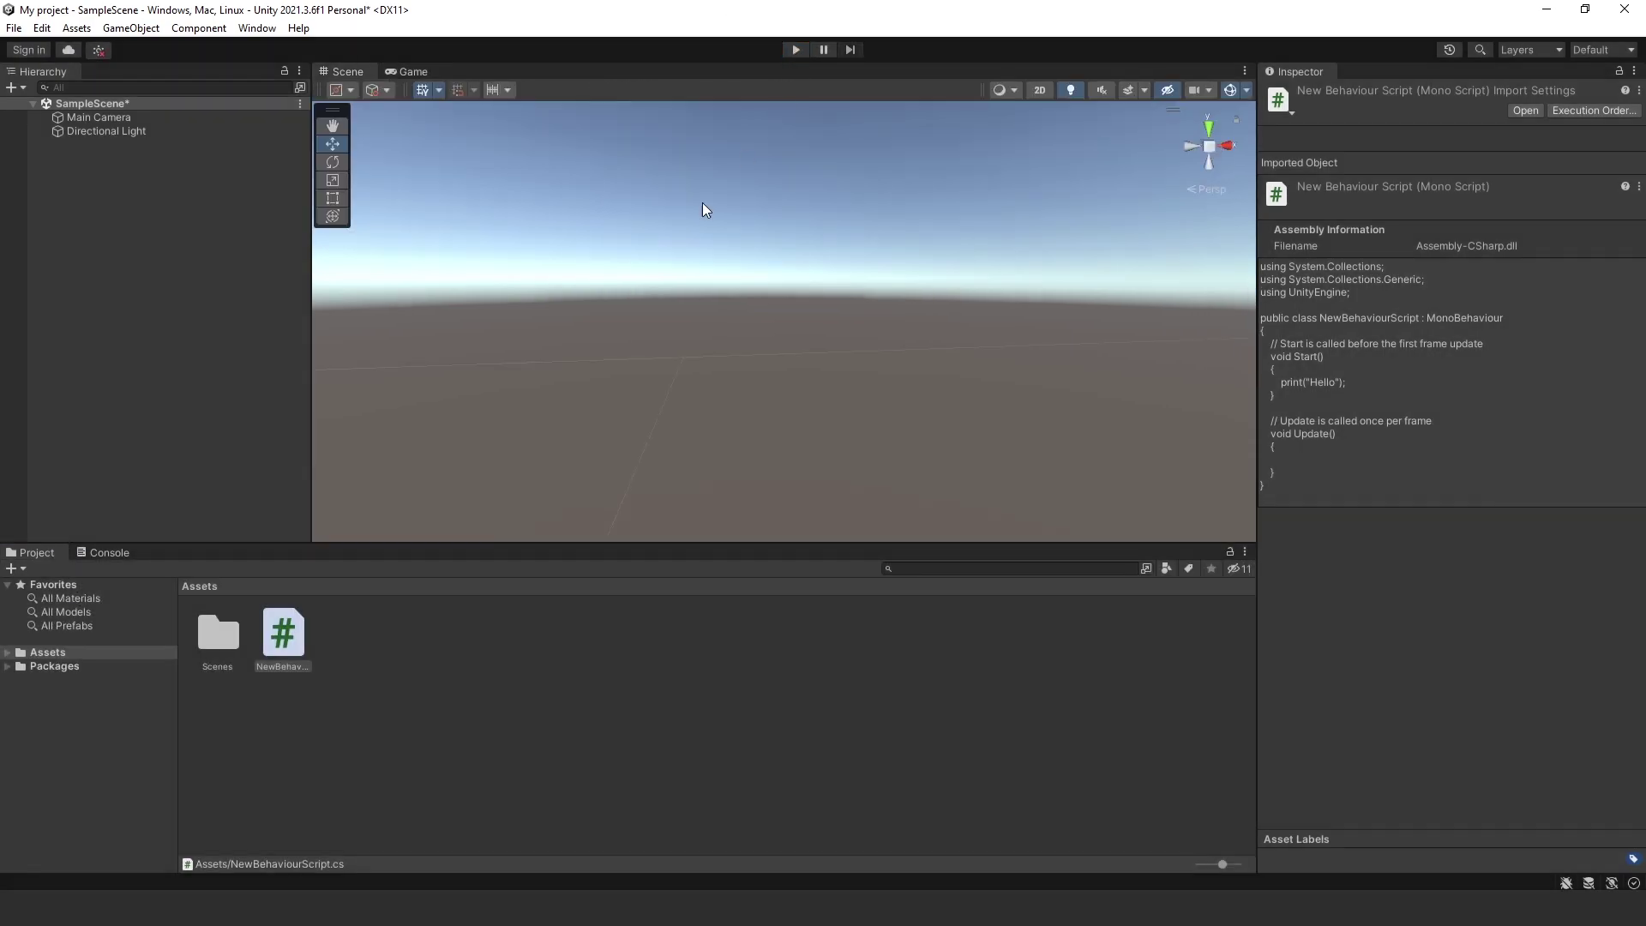
# Step: Open the Animation window from Window > Animation, close it, then reopen the Window menu
pyautogui.click(257, 28)
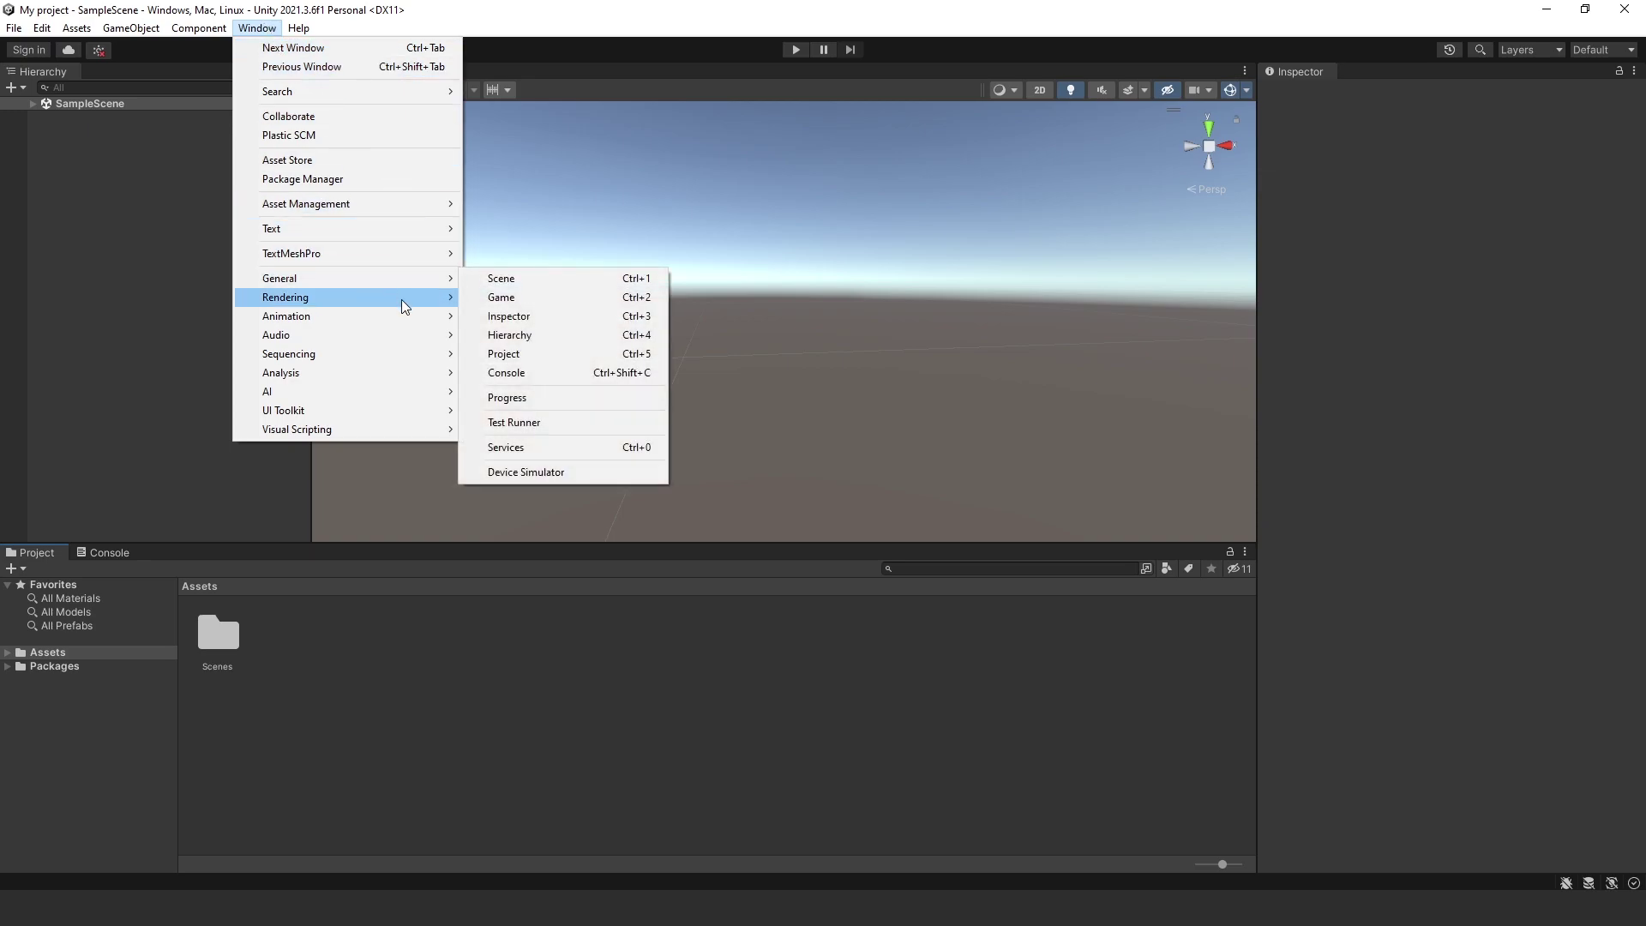
pyautogui.moveTo(429, 333)
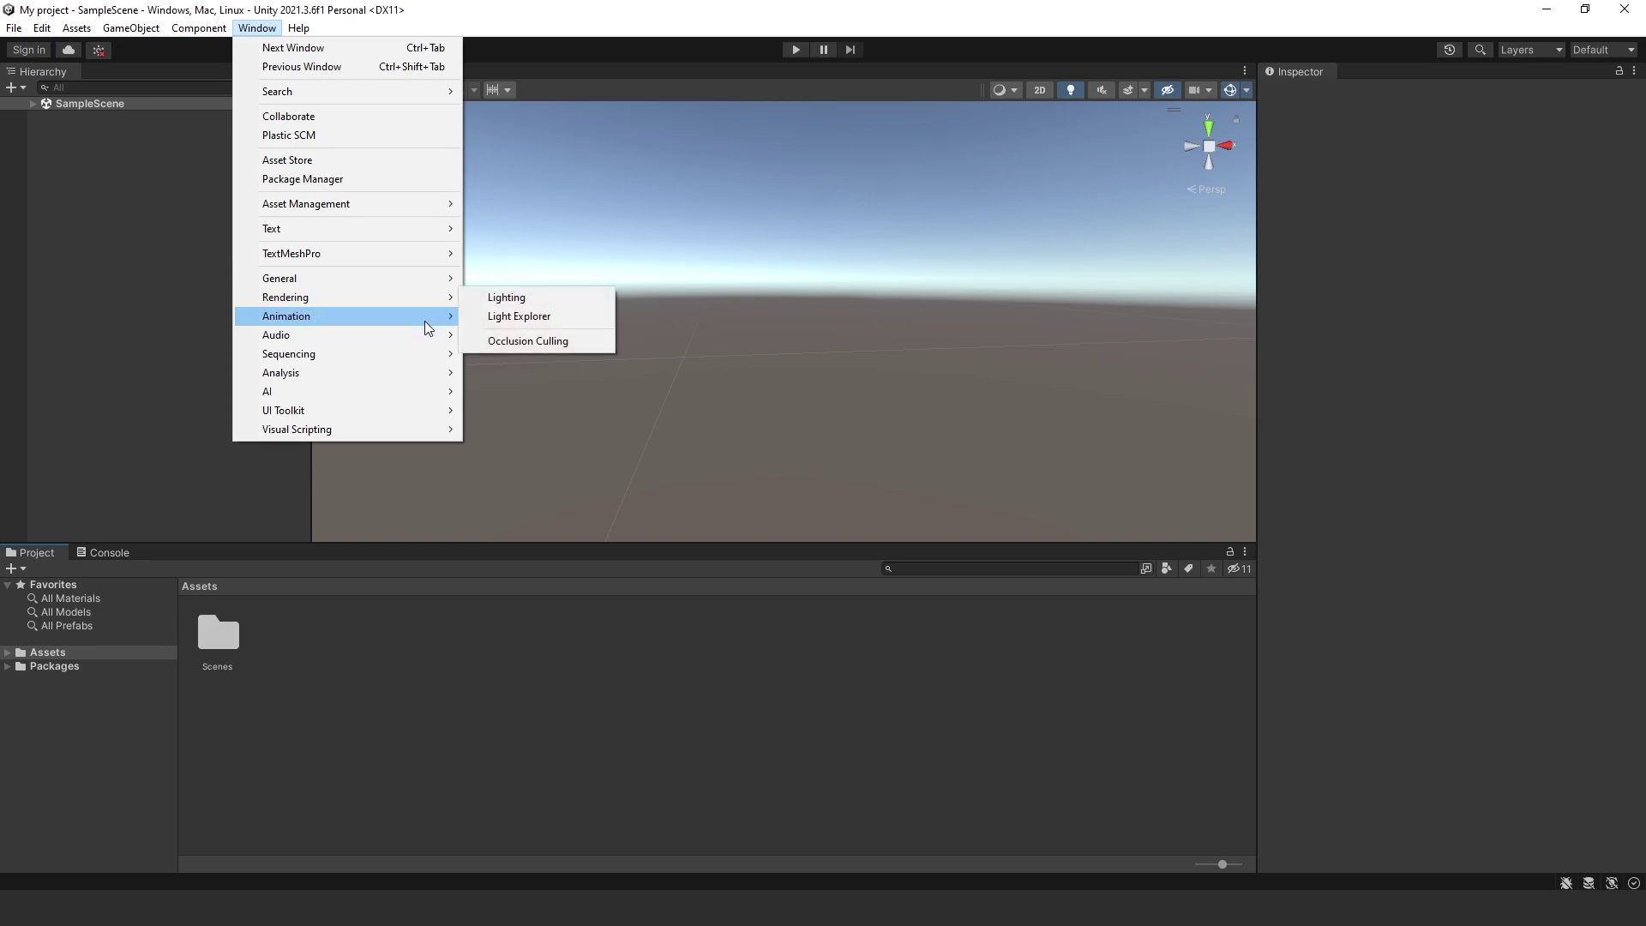
pyautogui.click(515, 315)
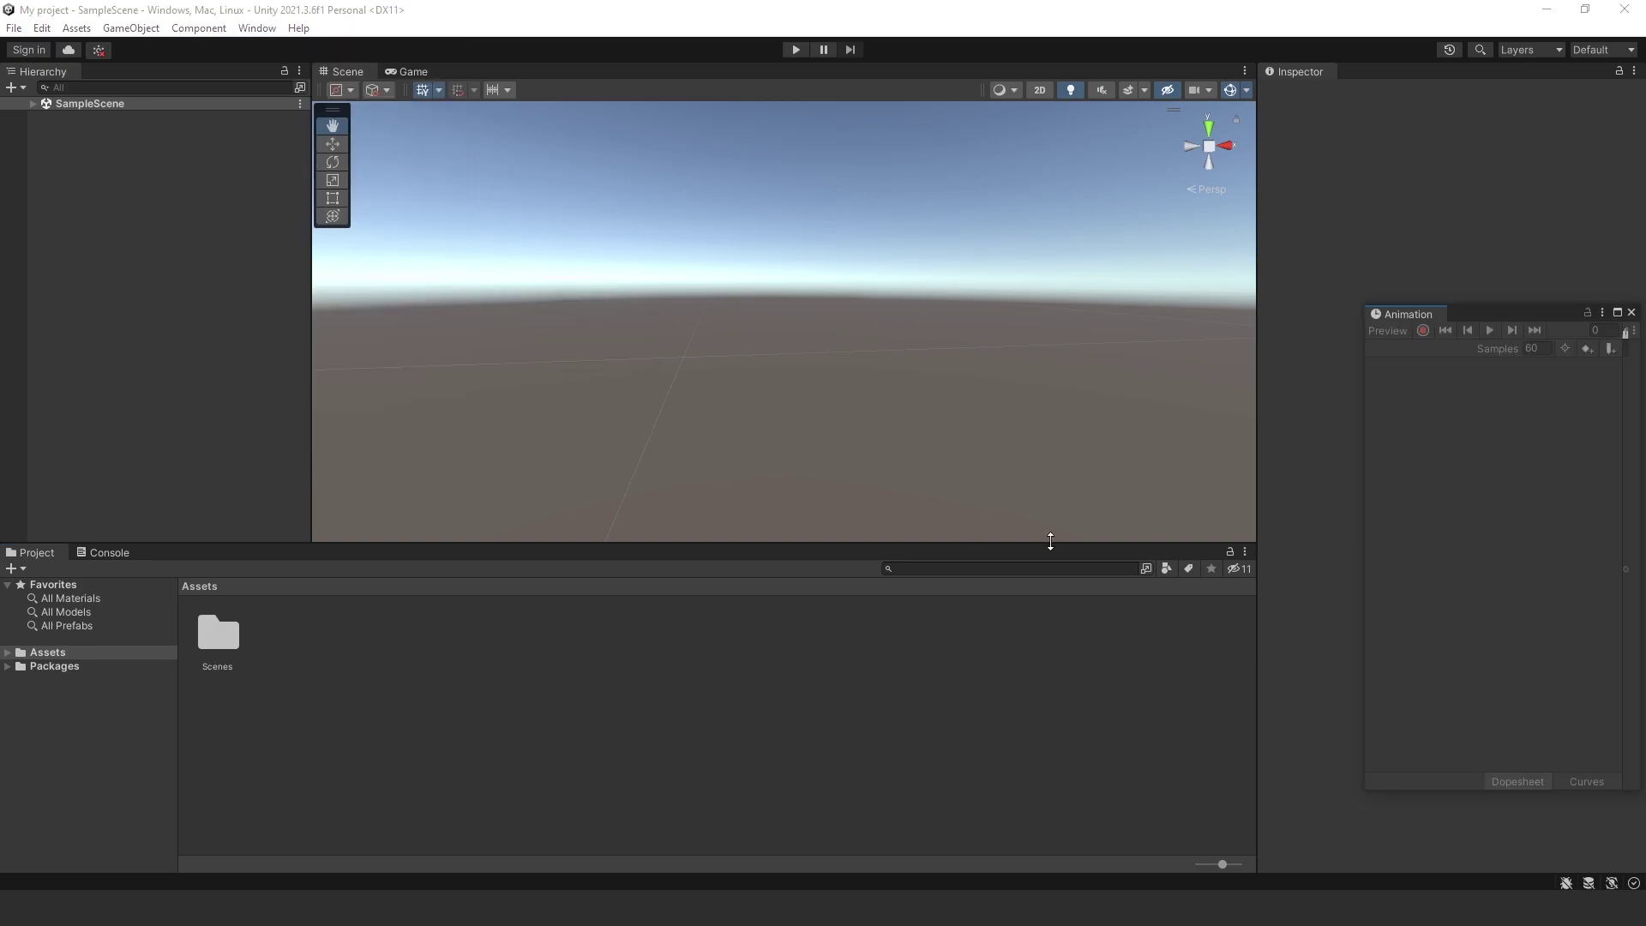
pyautogui.click(1632, 312)
pyautogui.click(275, 28)
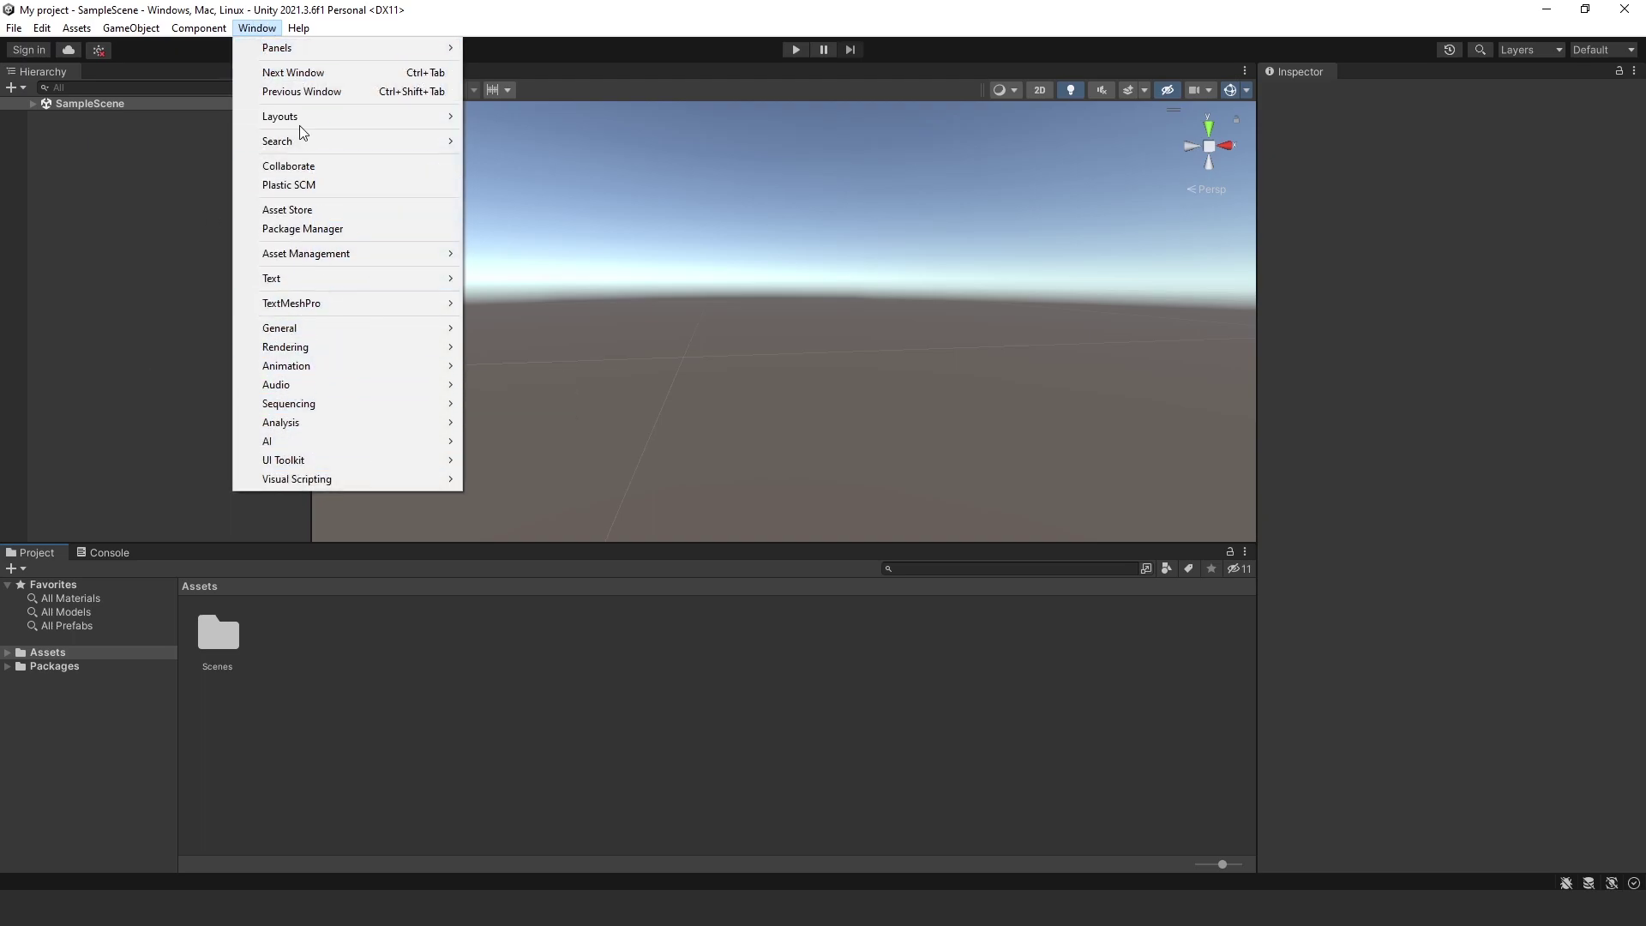
# Step: Add a Game tab via Window > Panels > 2 Game and compare it with the Scene view
pyautogui.moveTo(305, 52)
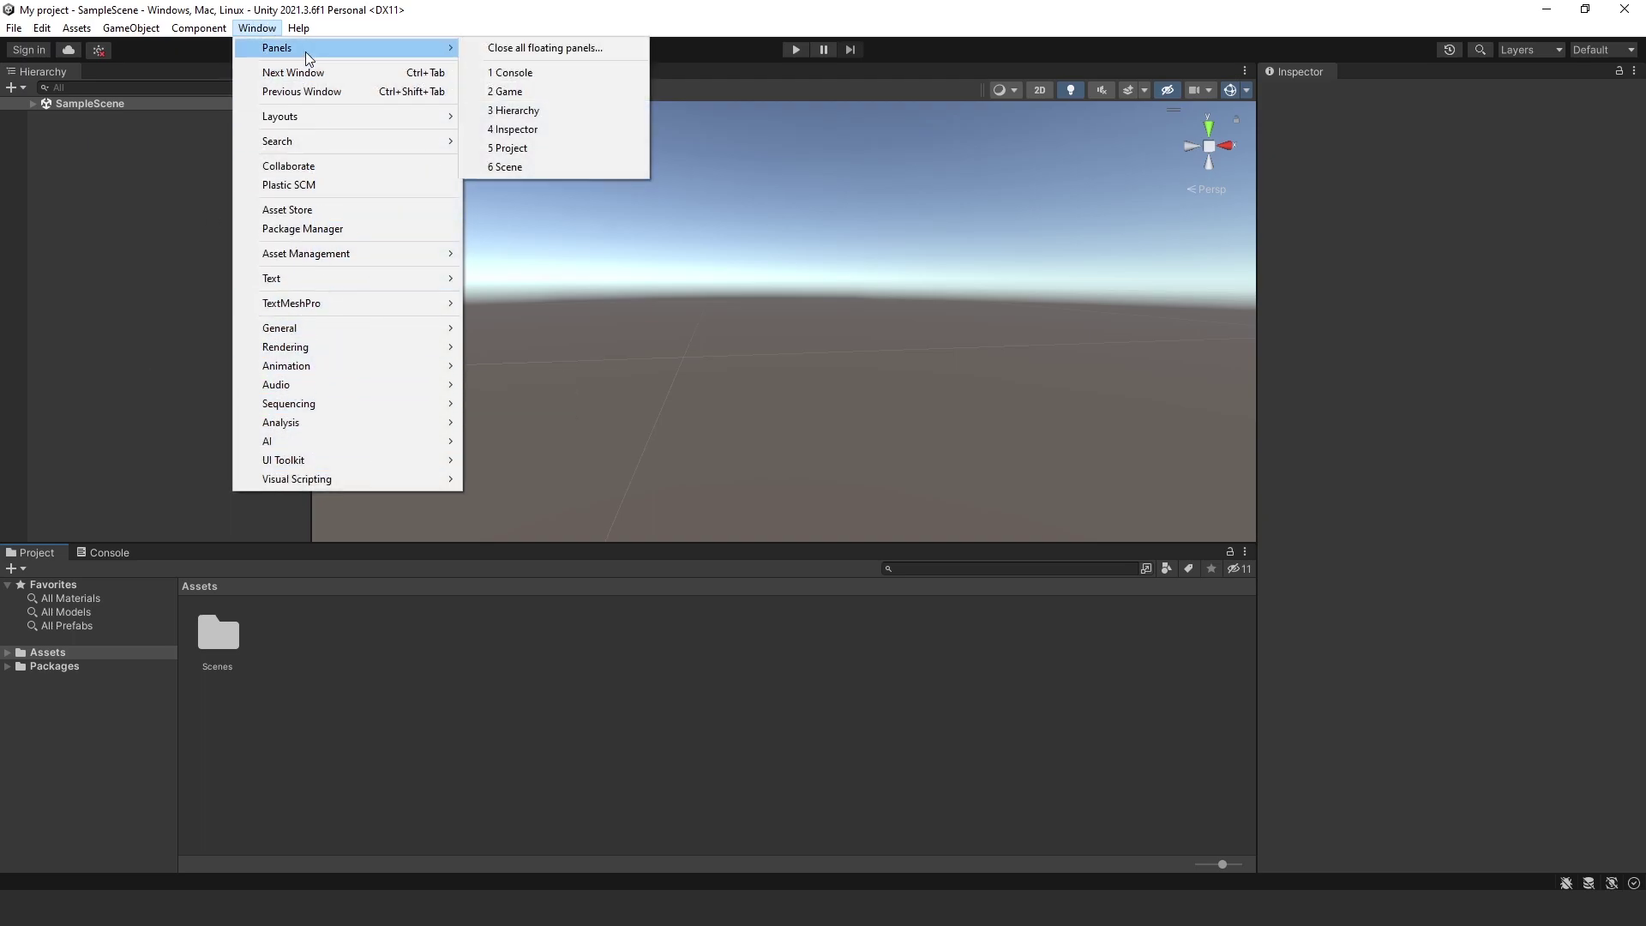
pyautogui.click(506, 90)
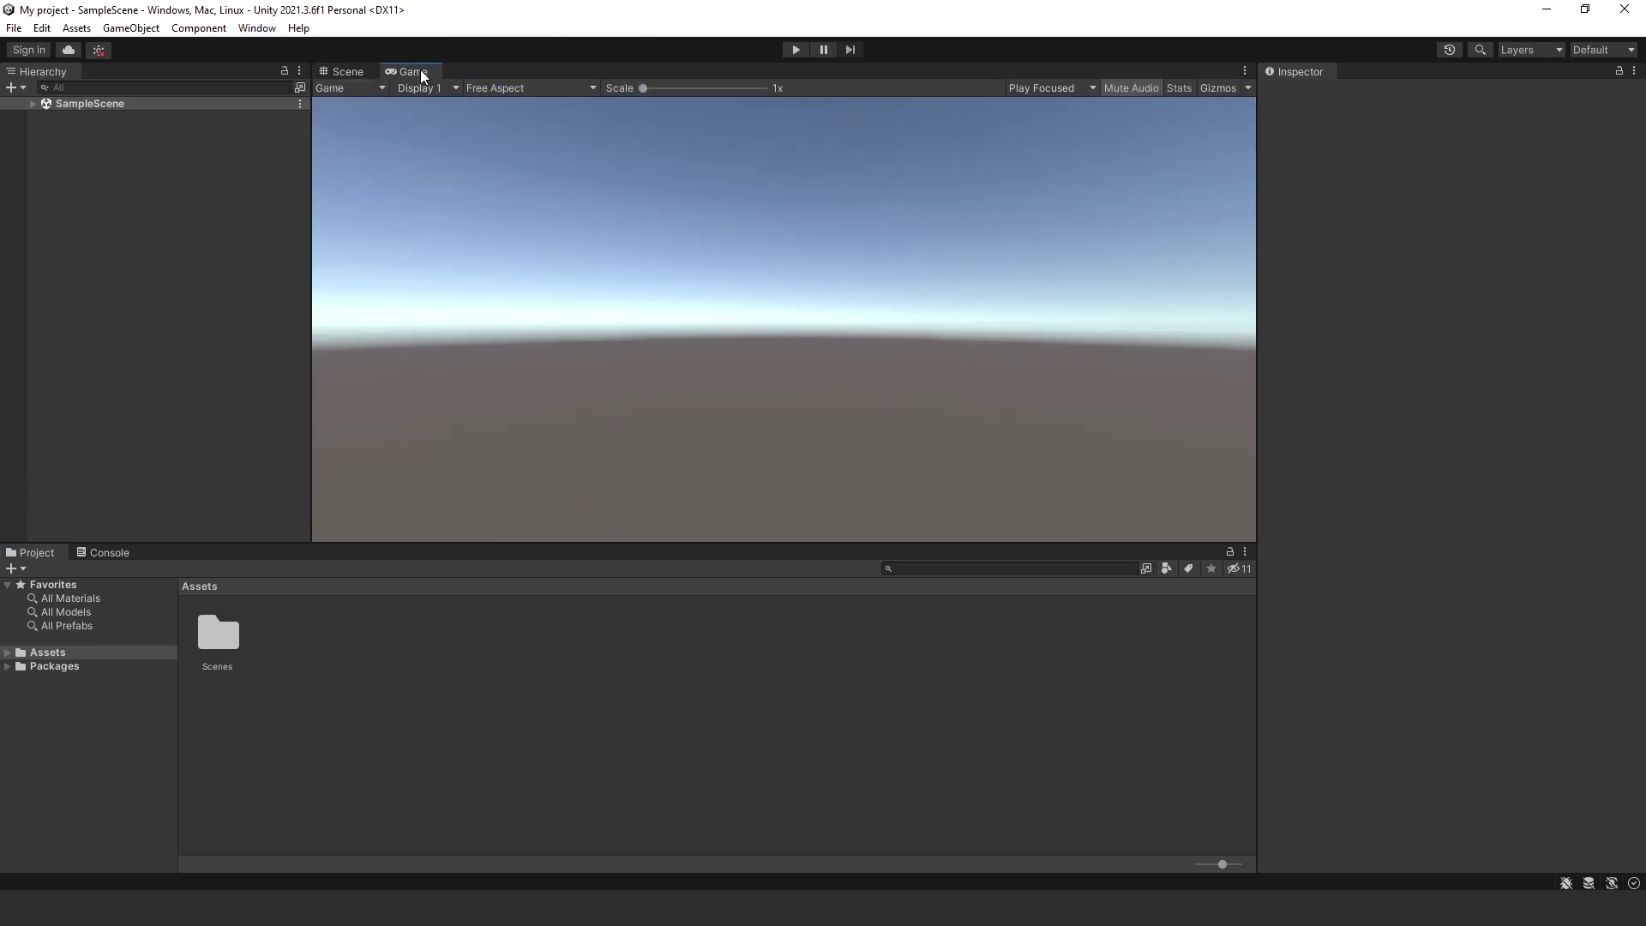
pyautogui.click(347, 71)
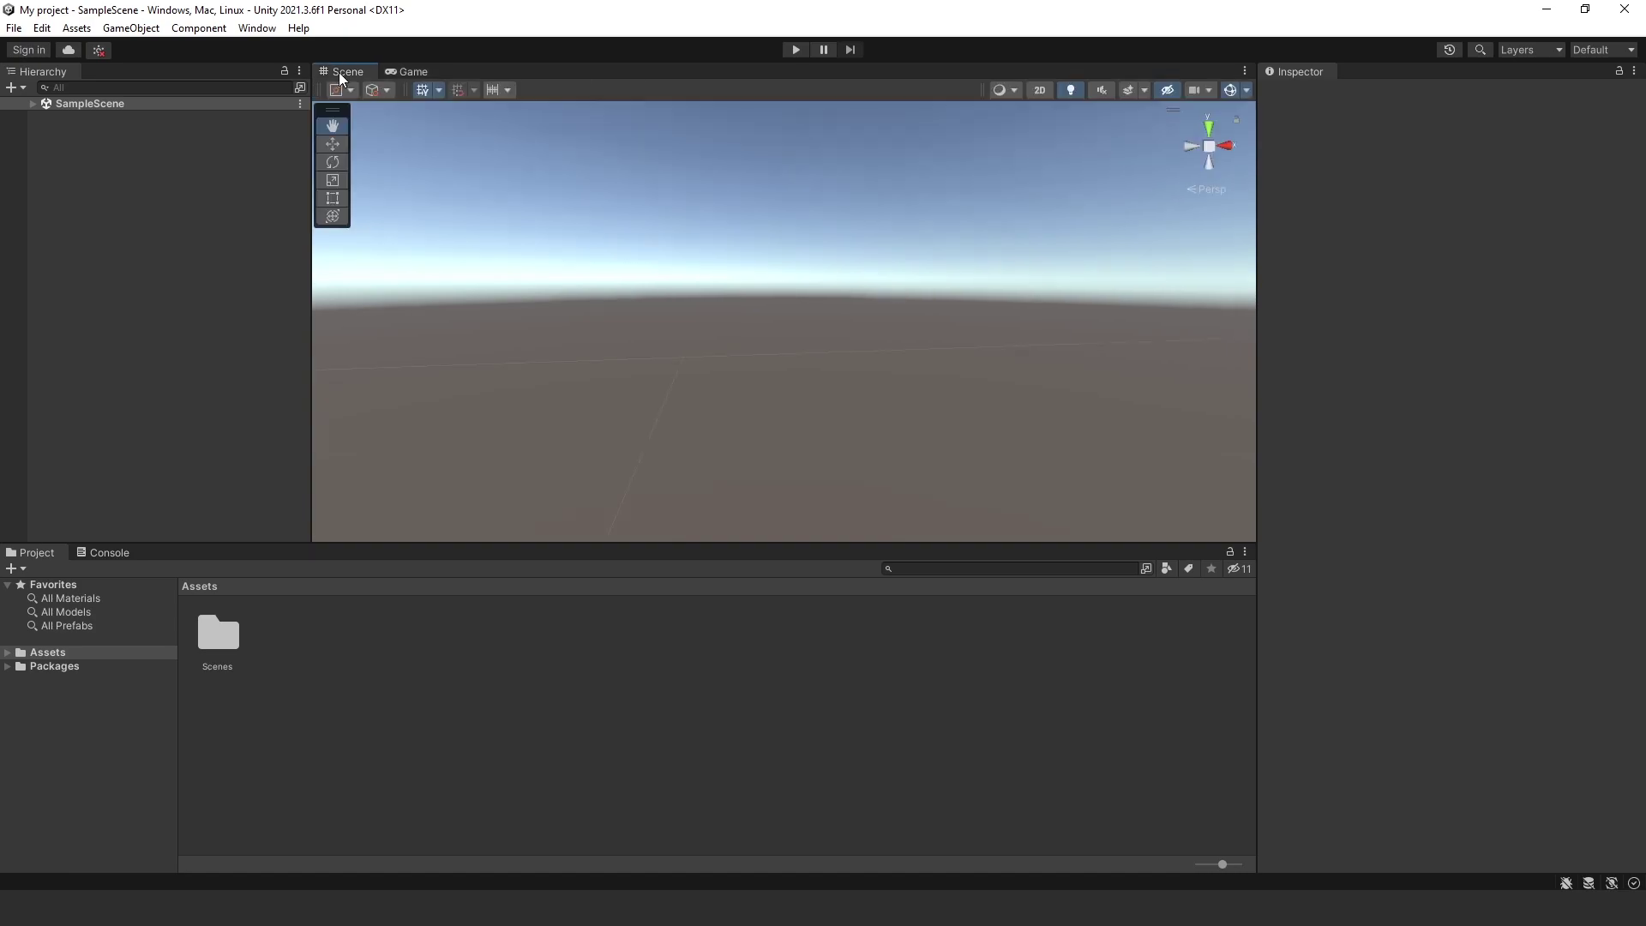
pyautogui.moveTo(677, 239); pyautogui.dragTo(592, 290, button='right')
pyautogui.click(408, 72)
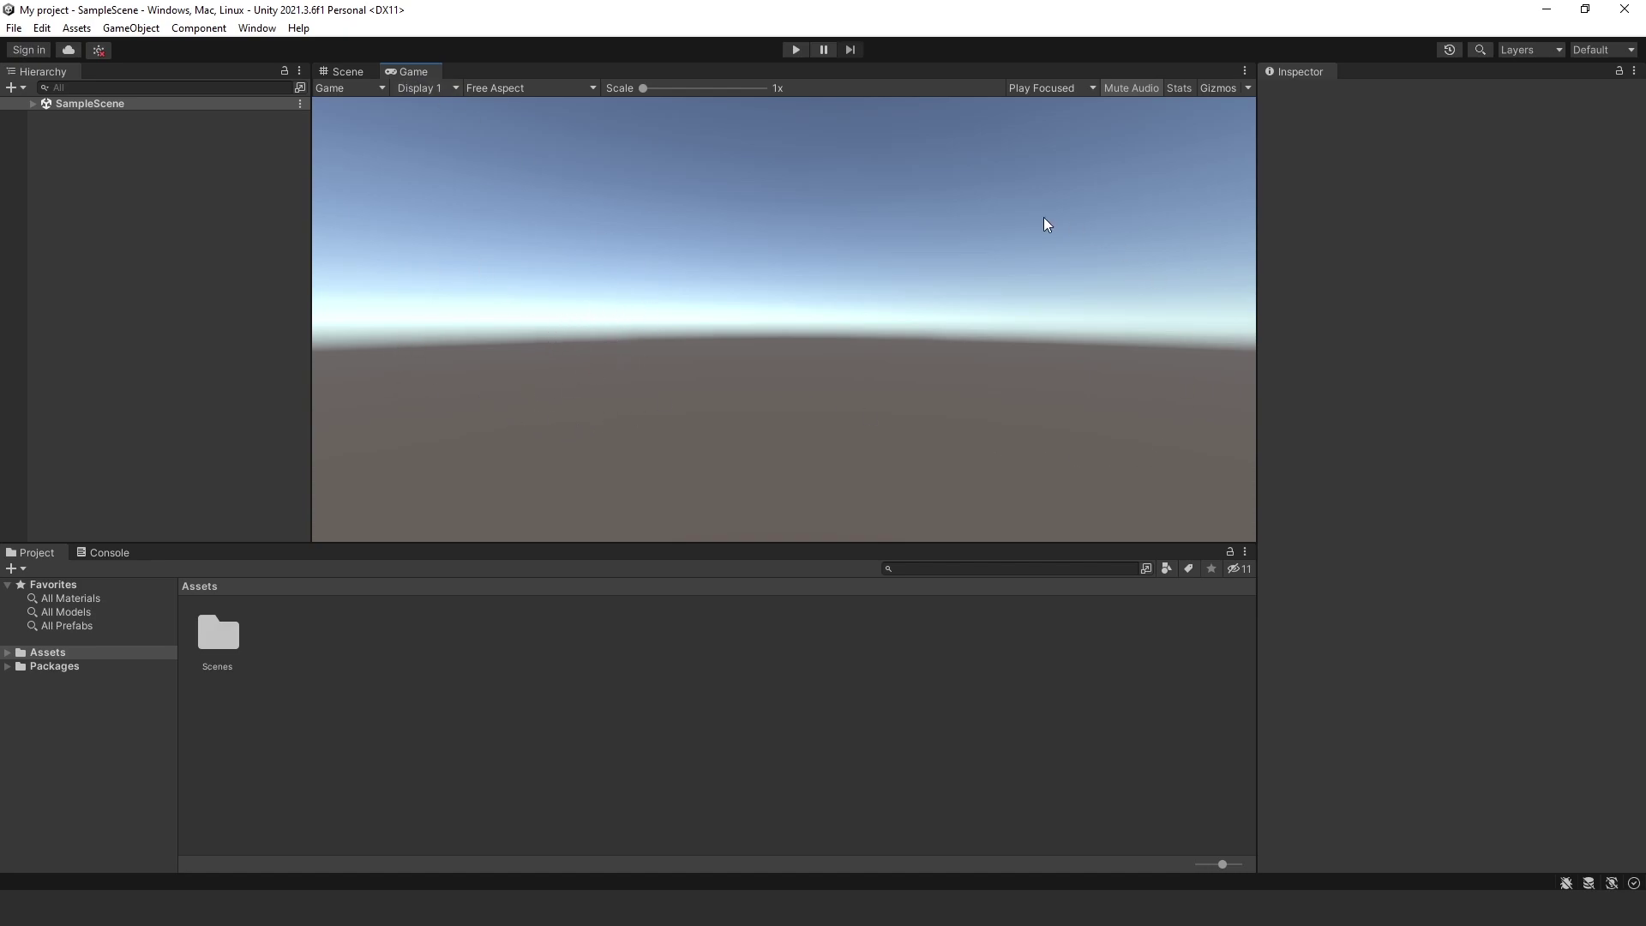
# Step: Switch back to the Scene view, expand SampleScene, and open the Hierarchy's create menu
pyautogui.click(256, 27)
pyautogui.moveTo(360, 45)
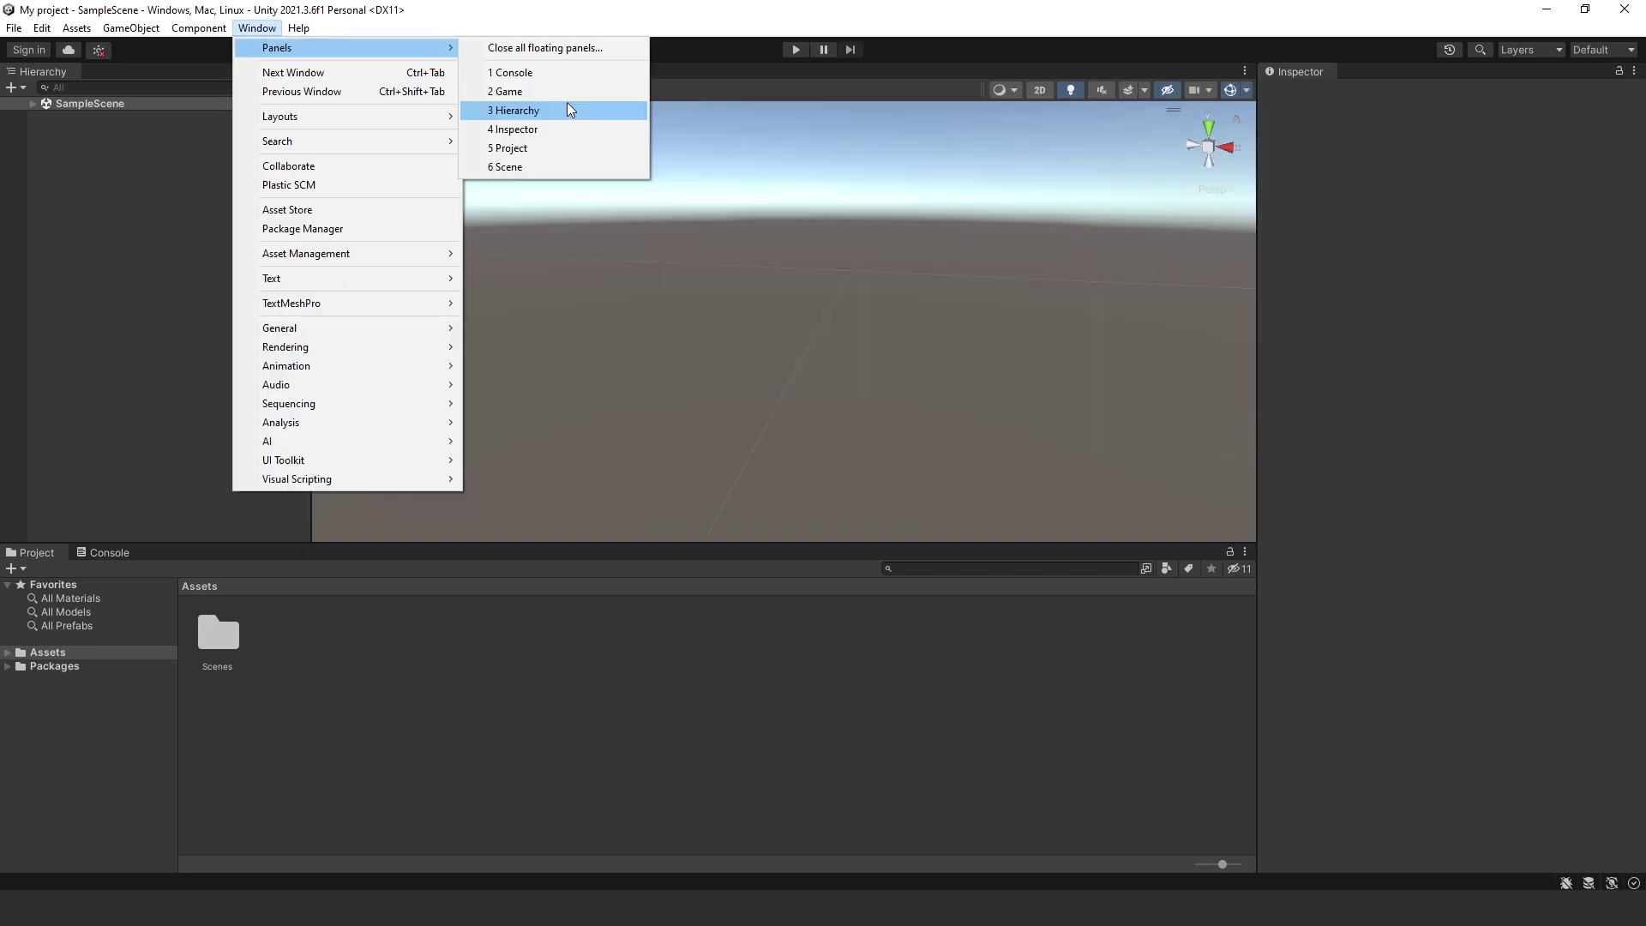
pyautogui.click(567, 107)
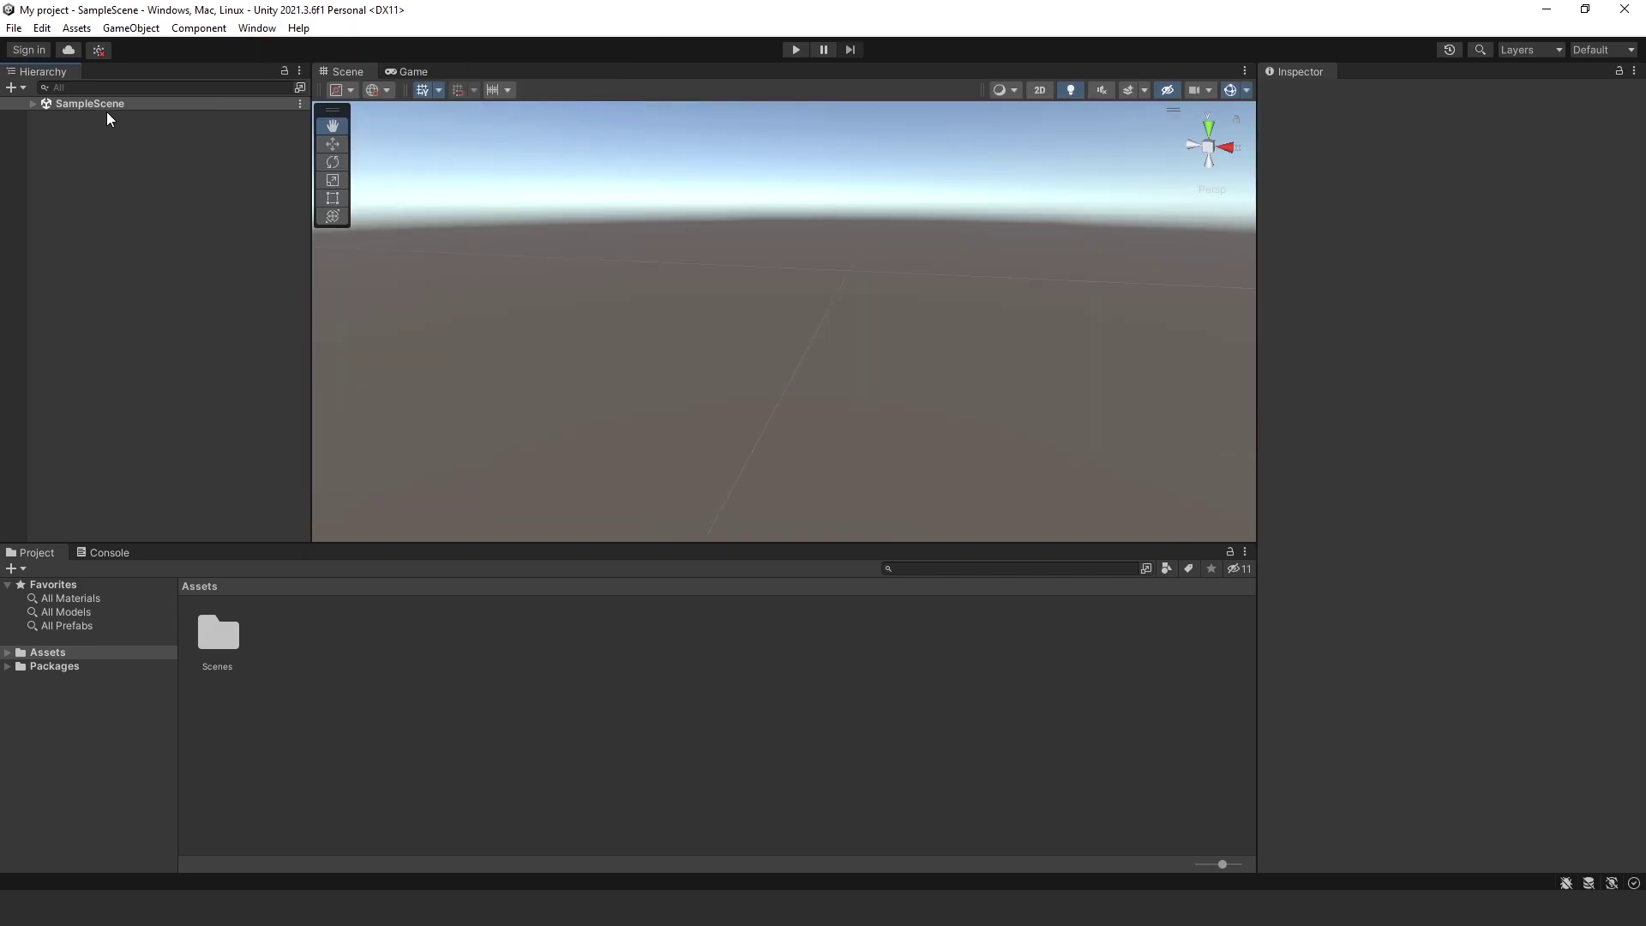
pyautogui.click(34, 103)
pyautogui.rightClick(180, 216)
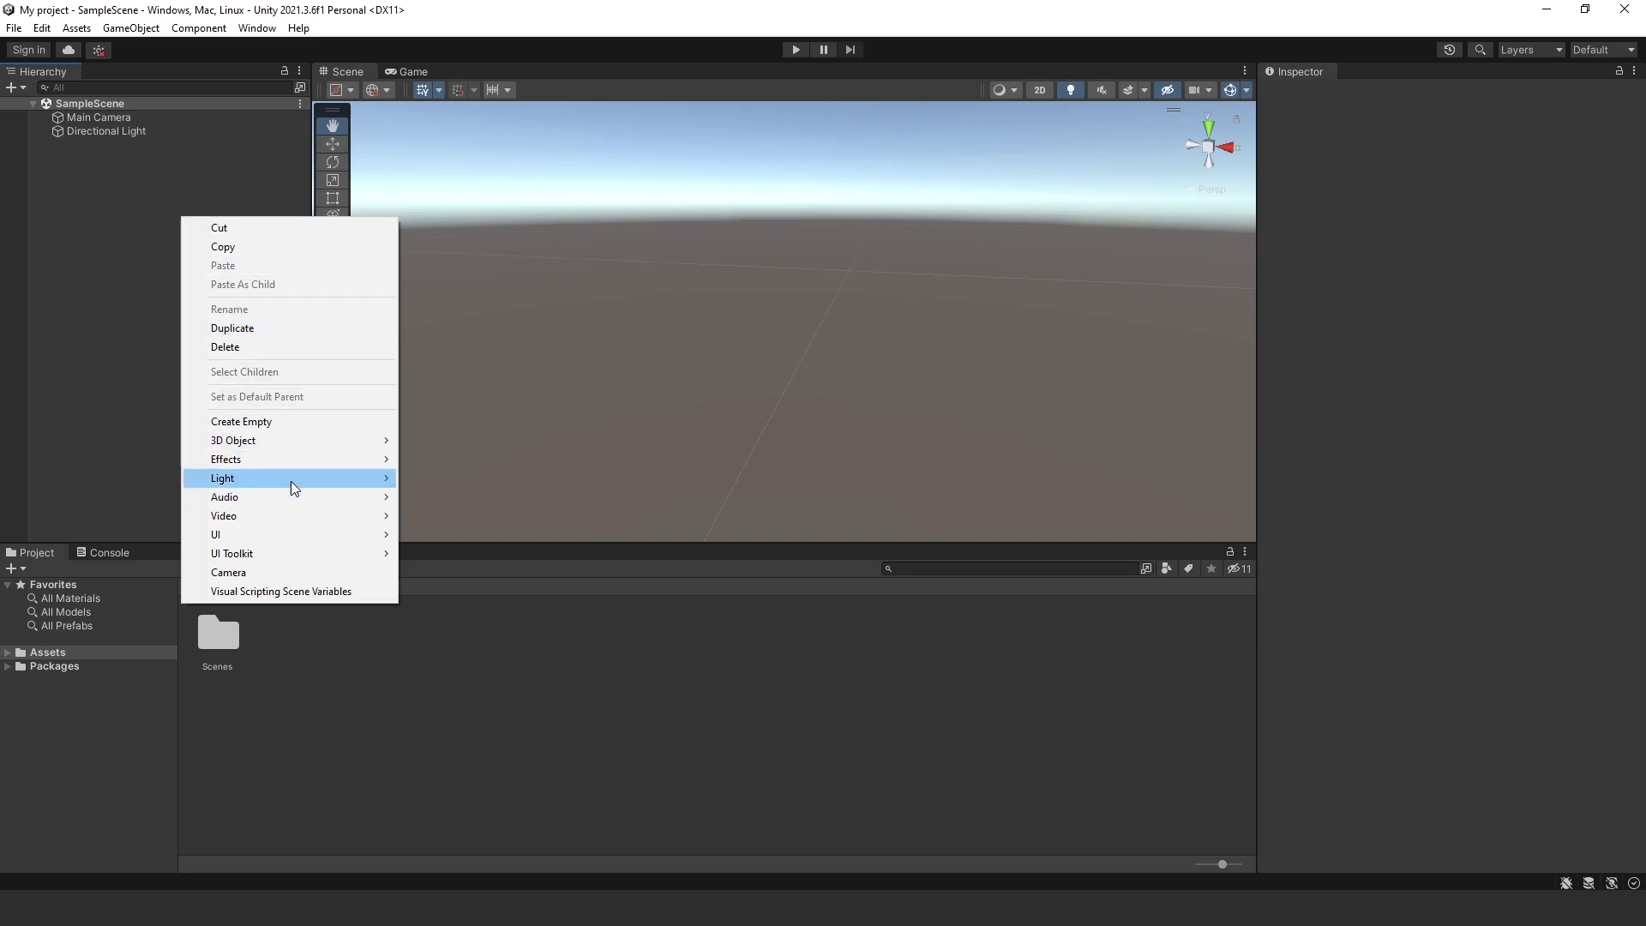
# Step: Add a 3D Cube to SampleScene from the Hierarchy context menu
pyautogui.moveTo(274, 444)
pyautogui.click(435, 441)
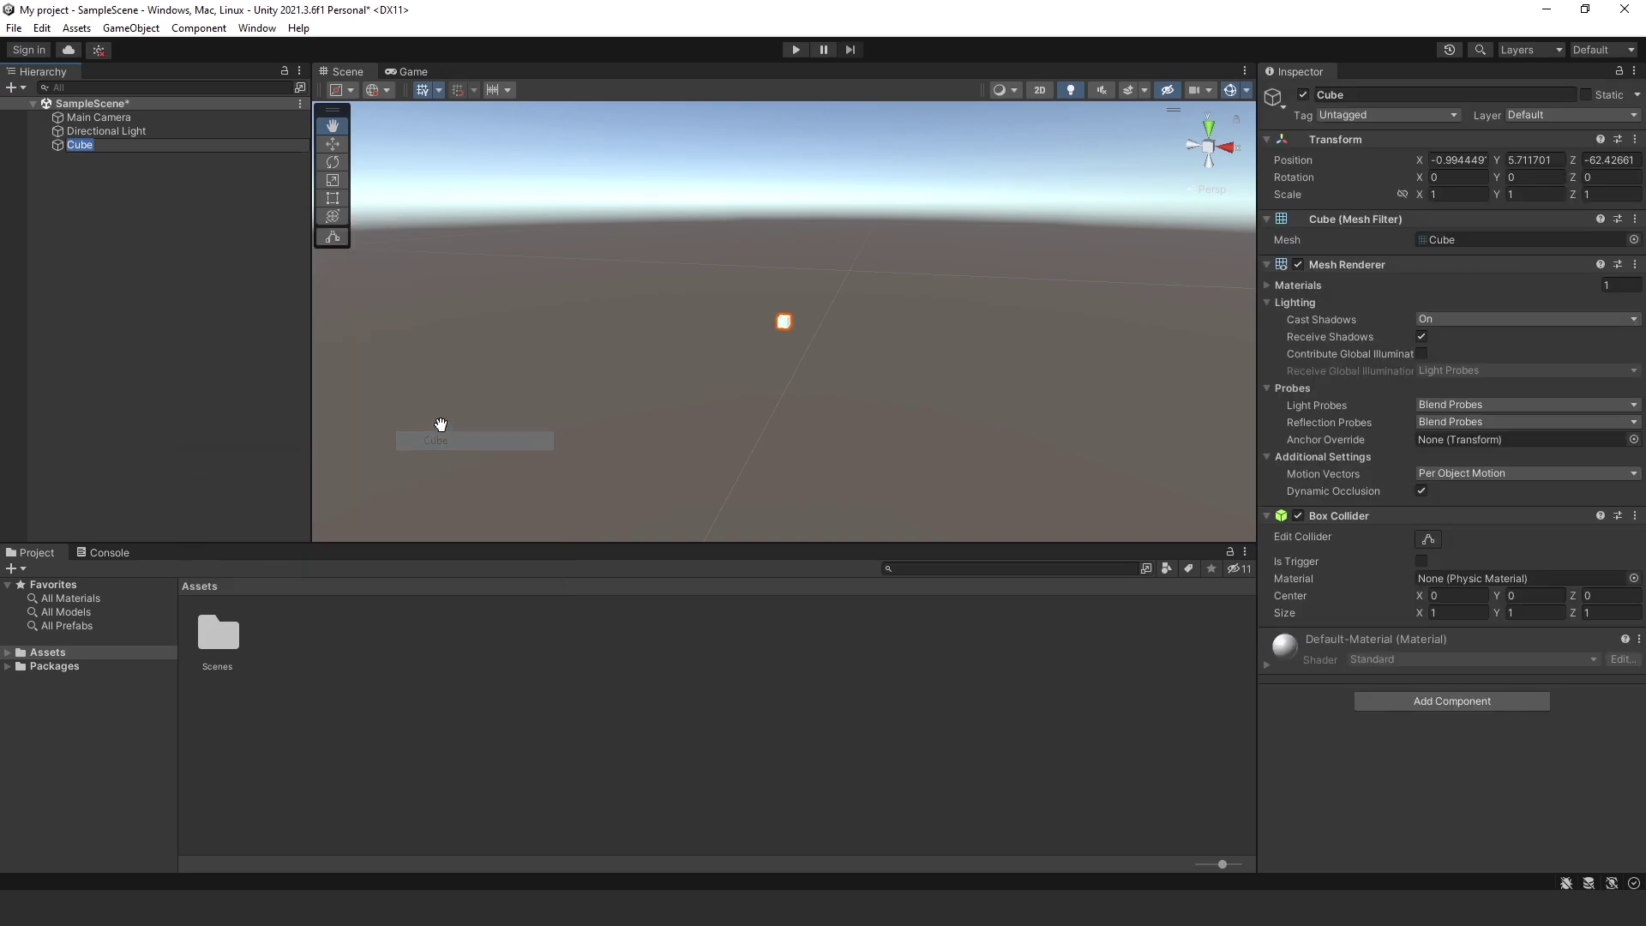
pyautogui.click(116, 164)
# Step: Select the Cube and frame it in the Scene view with F
pyautogui.click(96, 146)
pyautogui.moveTo(750, 308); pyautogui.dragTo(535, 262, button='right')
pyautogui.scroll(1, 799, 298)
pyautogui.press('f')
pyautogui.click(183, 173)
pyautogui.click(137, 142)
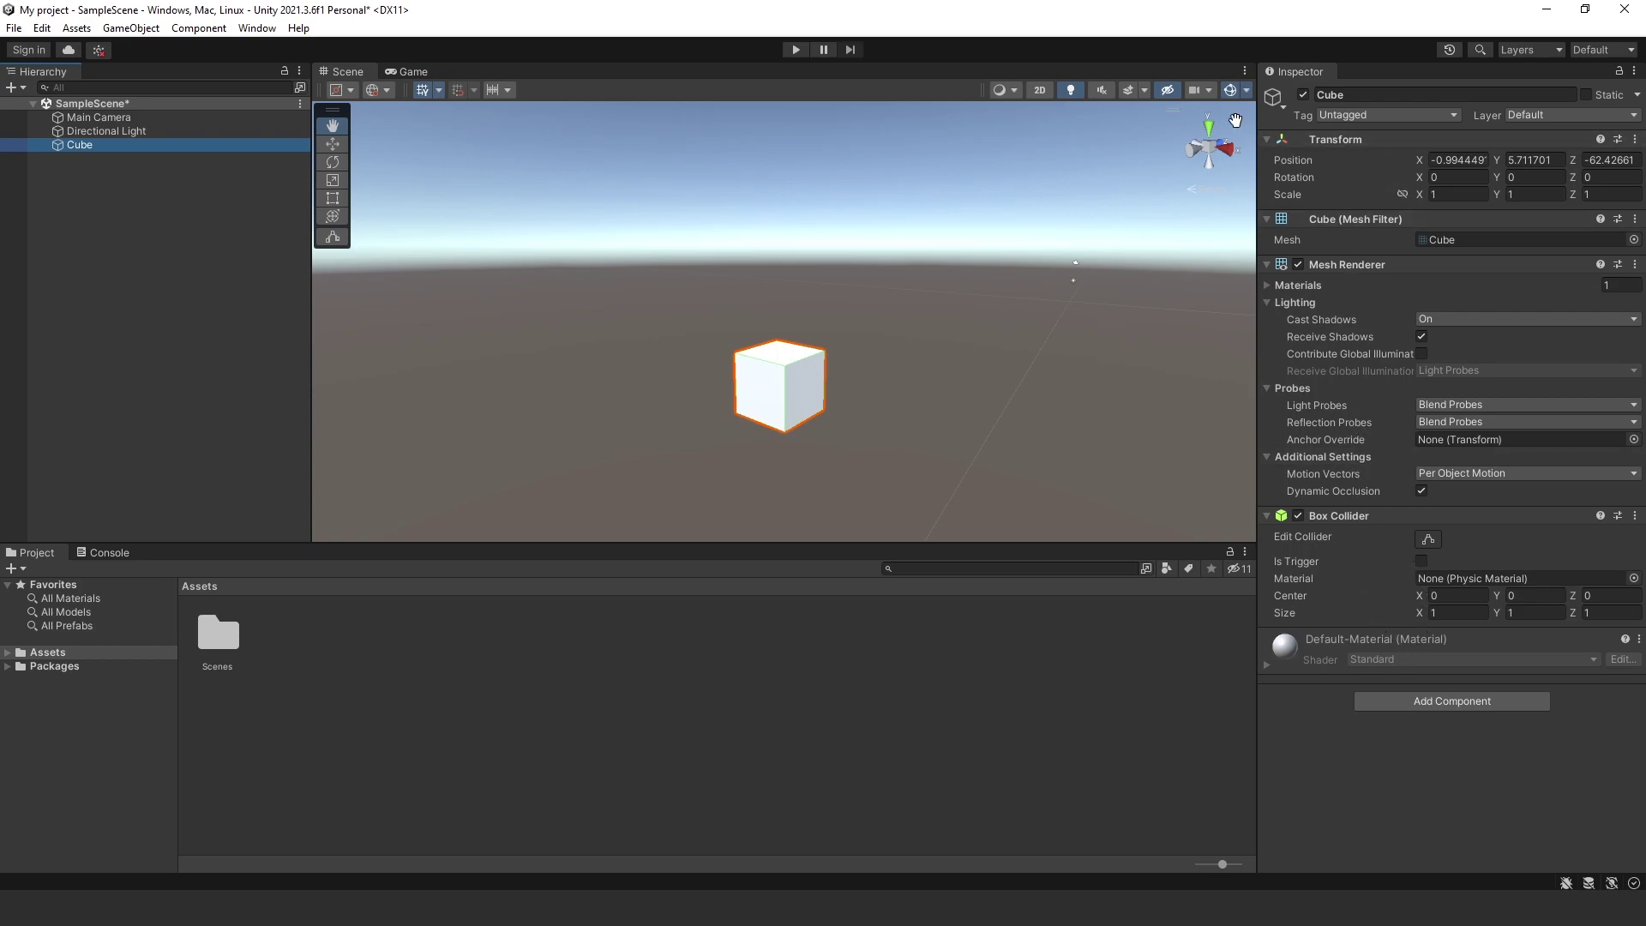
# Step: Add a Halo effect to the Cube, then undo it and close the component list
pyautogui.click(1441, 696)
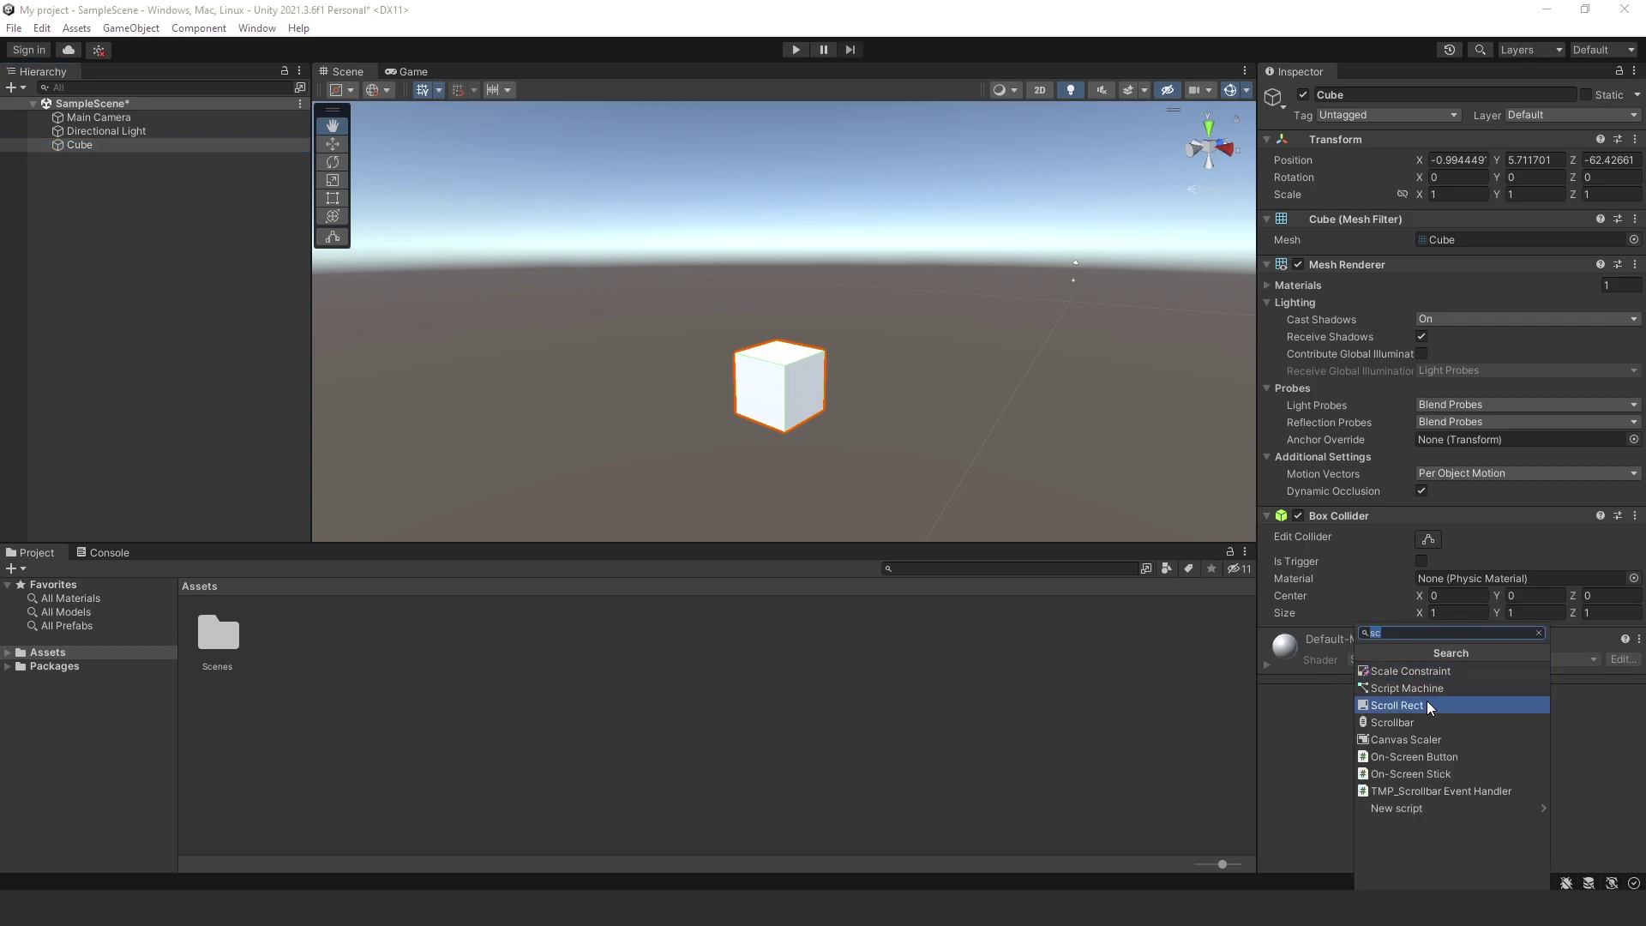
pyautogui.press('BackSpace')
pyautogui.click(1433, 693)
pyautogui.click(1406, 671)
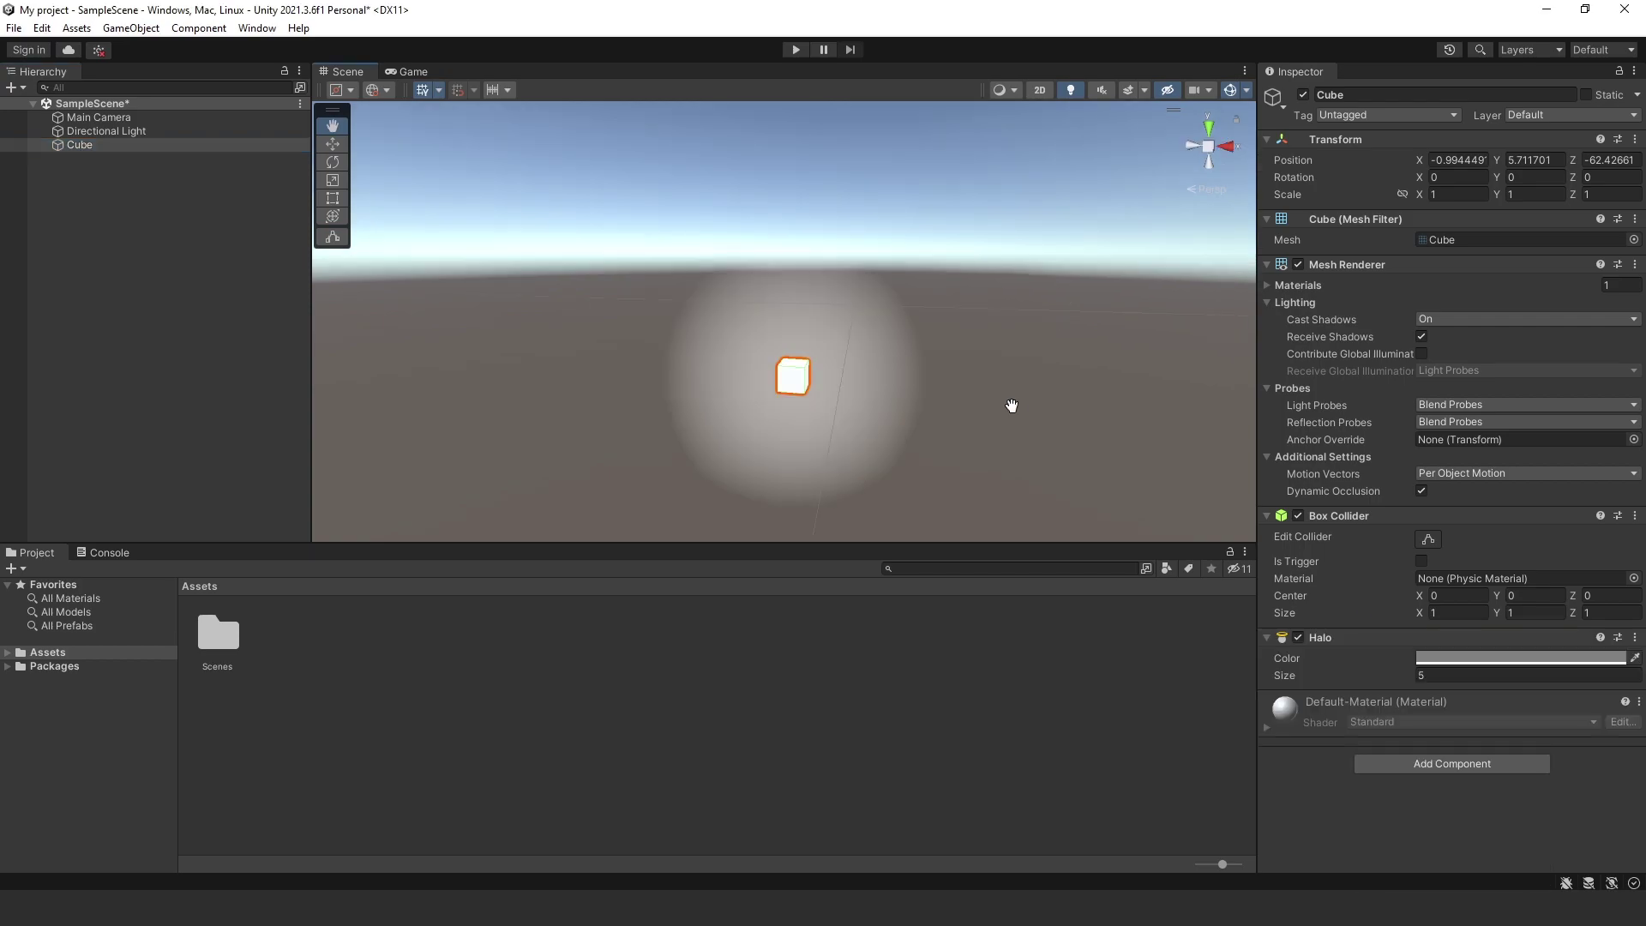
pyautogui.moveTo(809, 375)
pyautogui.mouseDown(button='right')
pyautogui.moveTo(749, 397)
pyautogui.moveTo(805, 378)
pyautogui.mouseUp(button='right')
pyautogui.hotkey('ctrl', 'z')
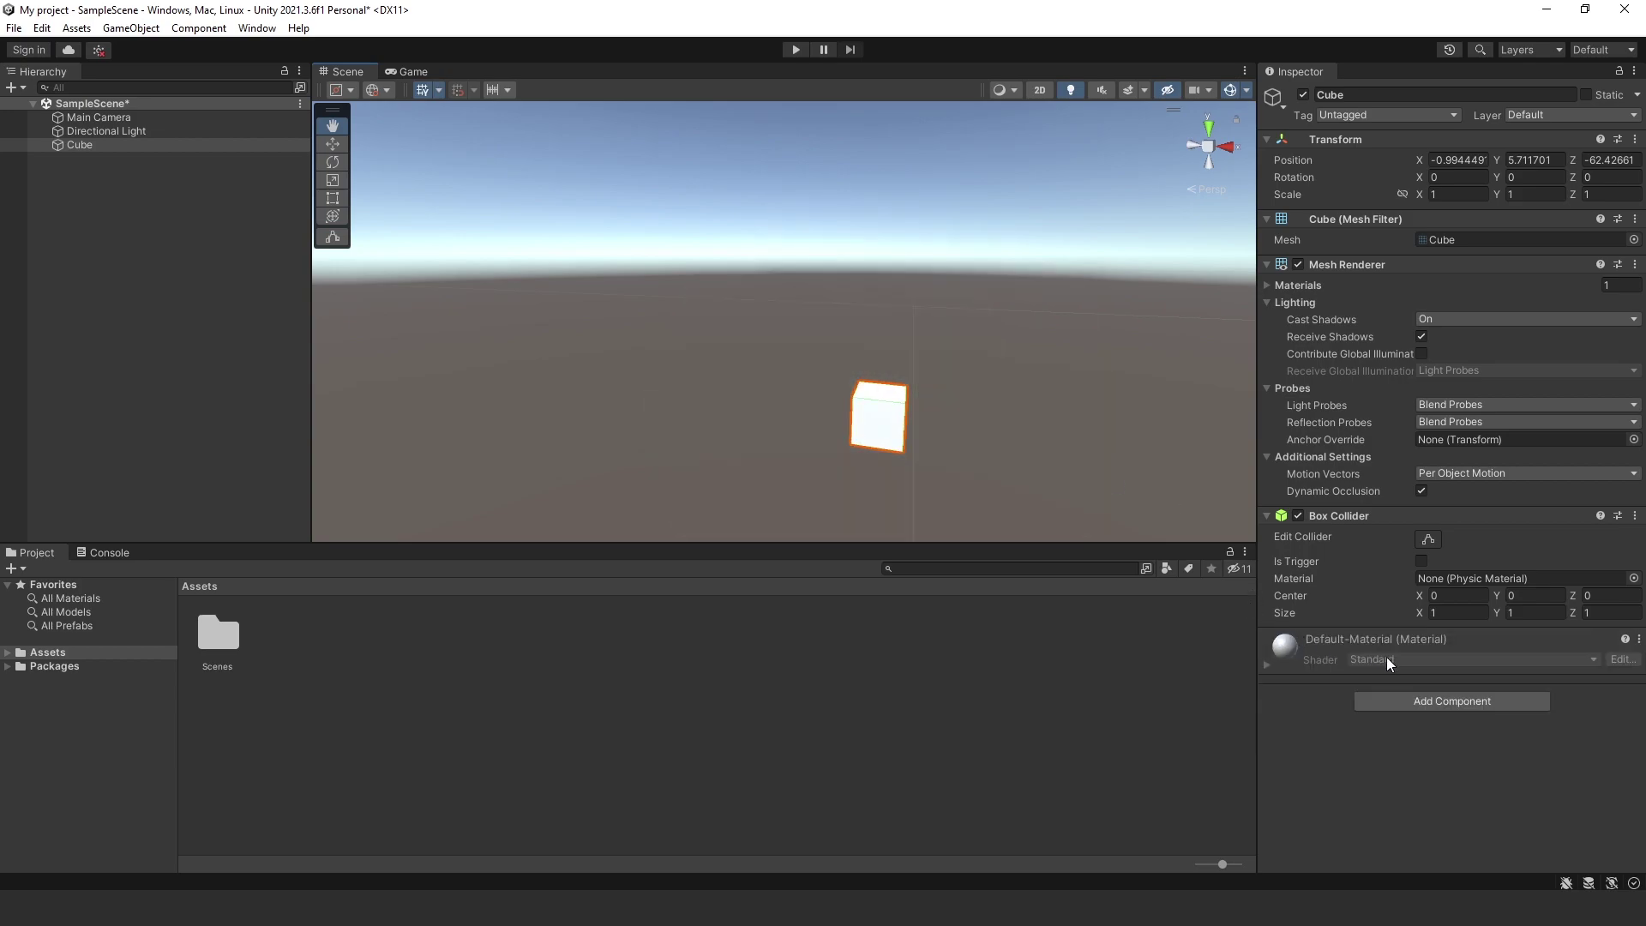
pyautogui.click(1422, 700)
pyautogui.press('Escape')
# Step: Set the Cube's Transform Scale to X 10, Y 5, Z 5
pyautogui.doubleClick(1476, 196)
pyautogui.write('10')
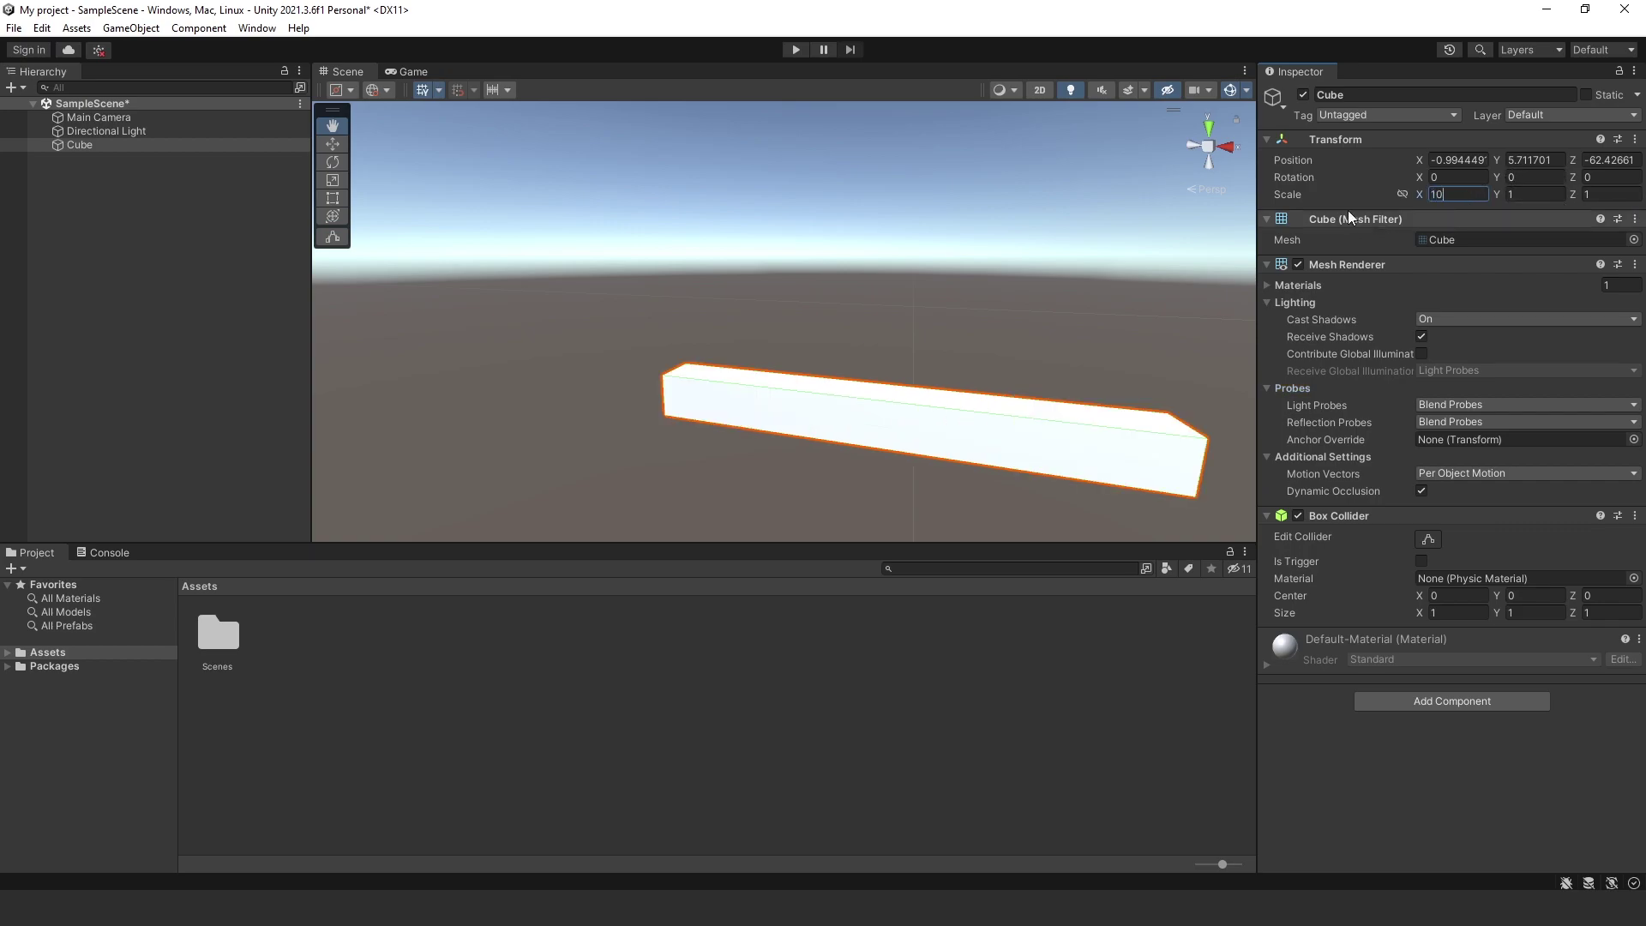
pyautogui.press('Tab')
pyautogui.write('5')
pyautogui.click(1598, 192)
pyautogui.write('5')
pyautogui.keyDown('alt'); pyautogui.moveTo(1128, 261); pyautogui.dragTo(1115, 326); pyautogui.keyUp('alt')
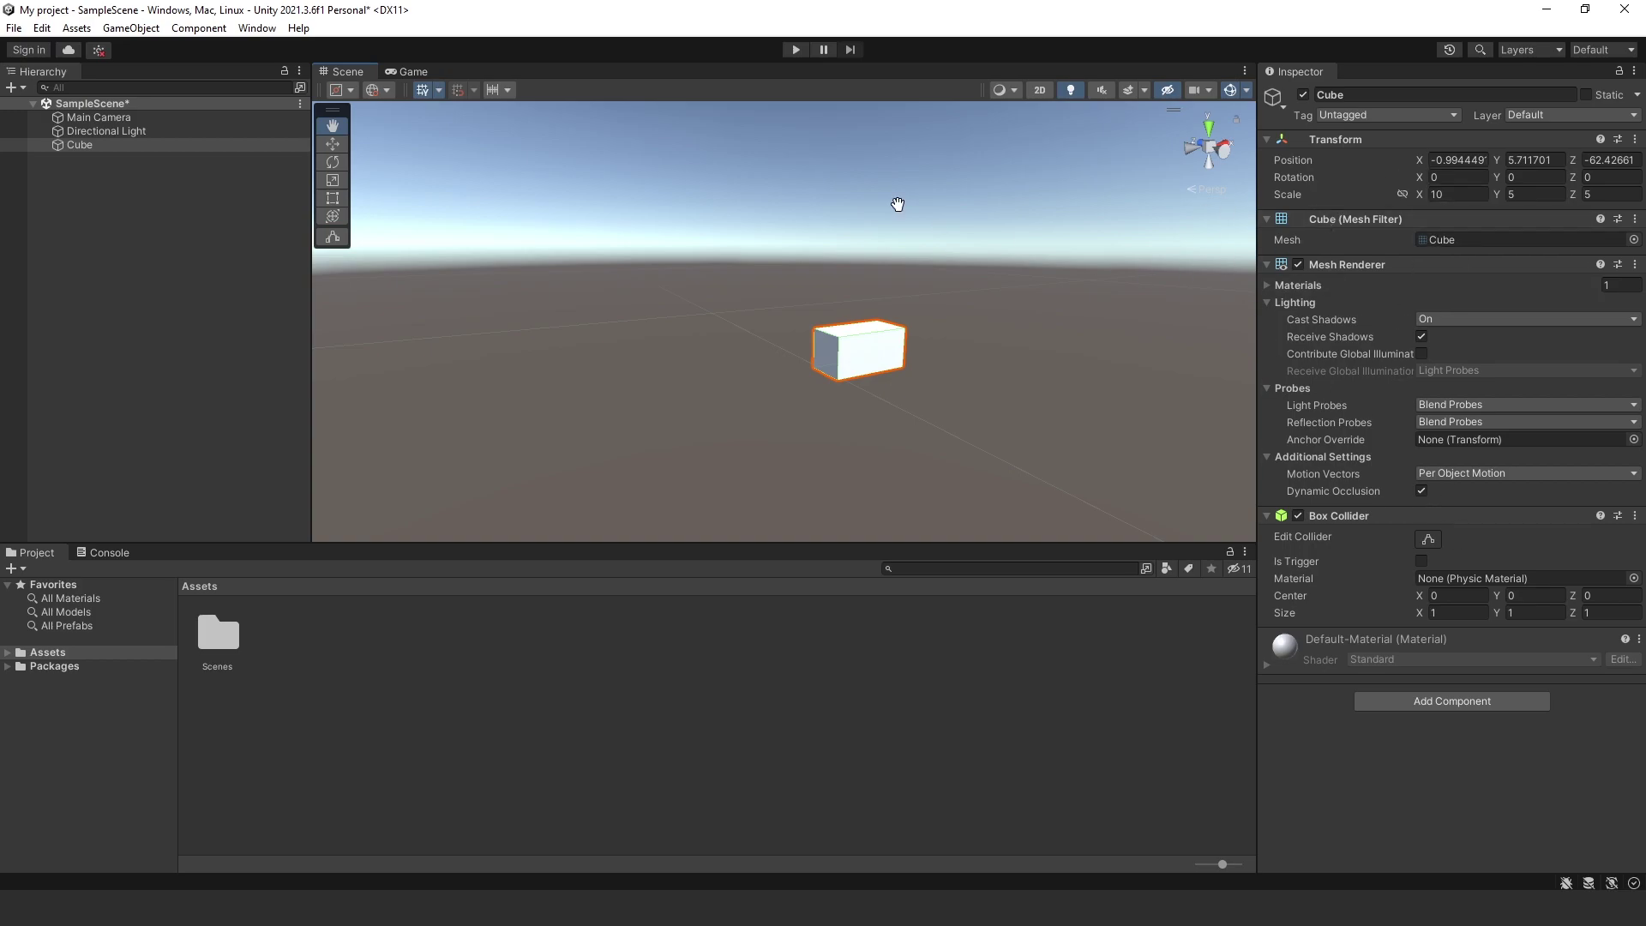
# Step: Focus the Project panel and peek inside the Scenes folder before returning to Assets
pyautogui.click(257, 27)
pyautogui.moveTo(343, 48)
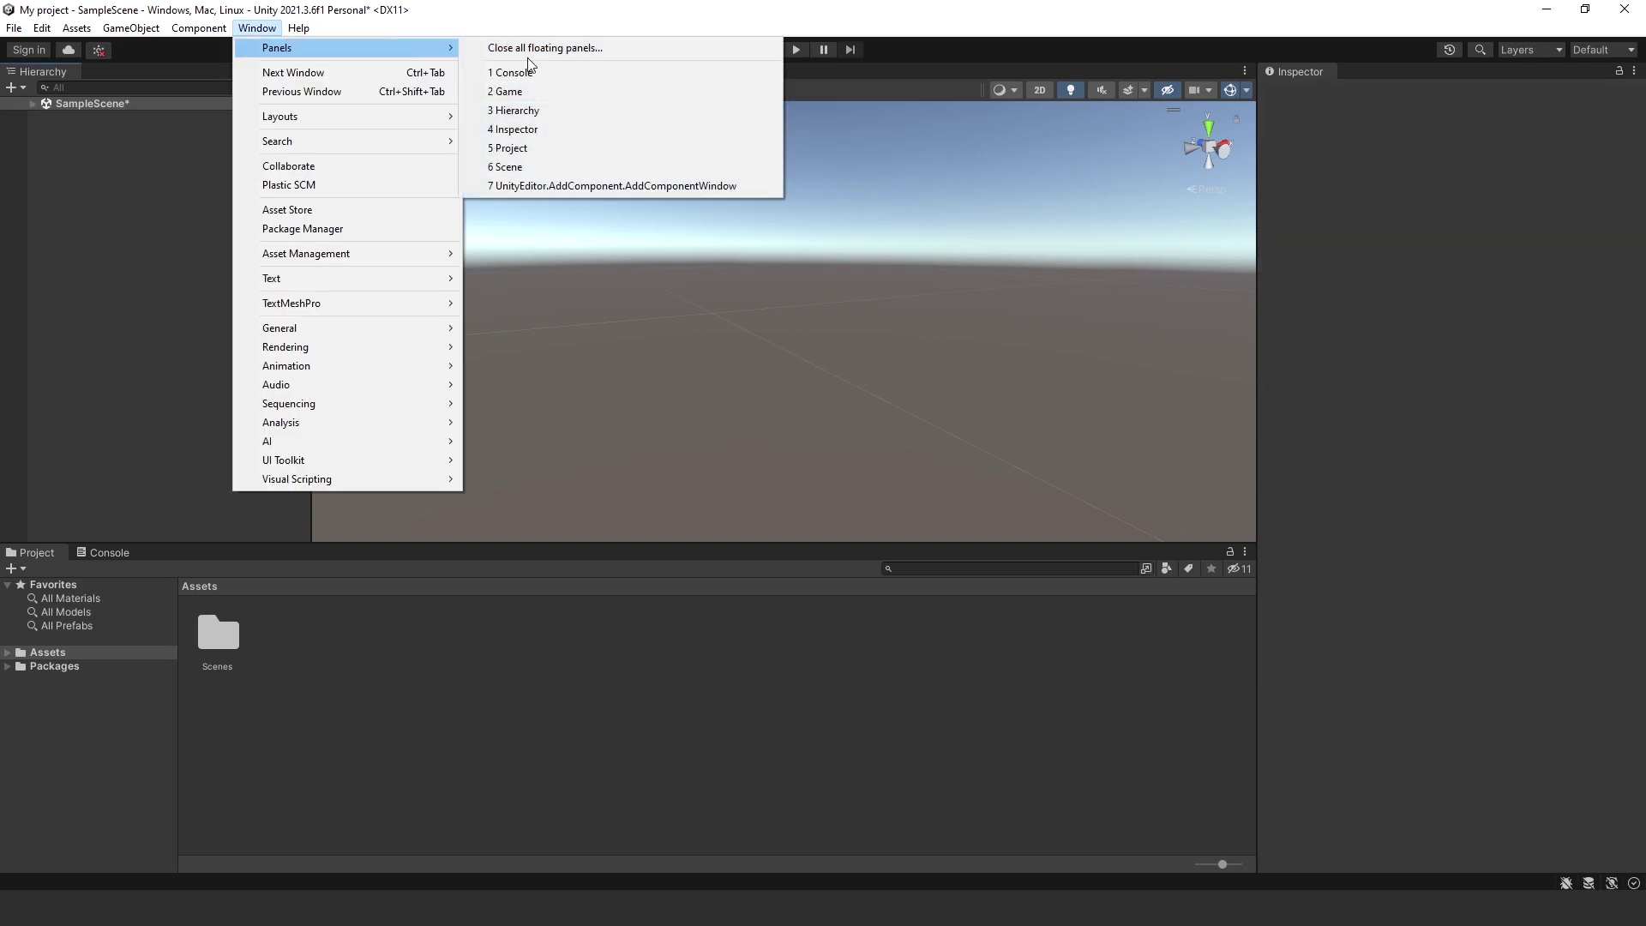
pyautogui.click(537, 148)
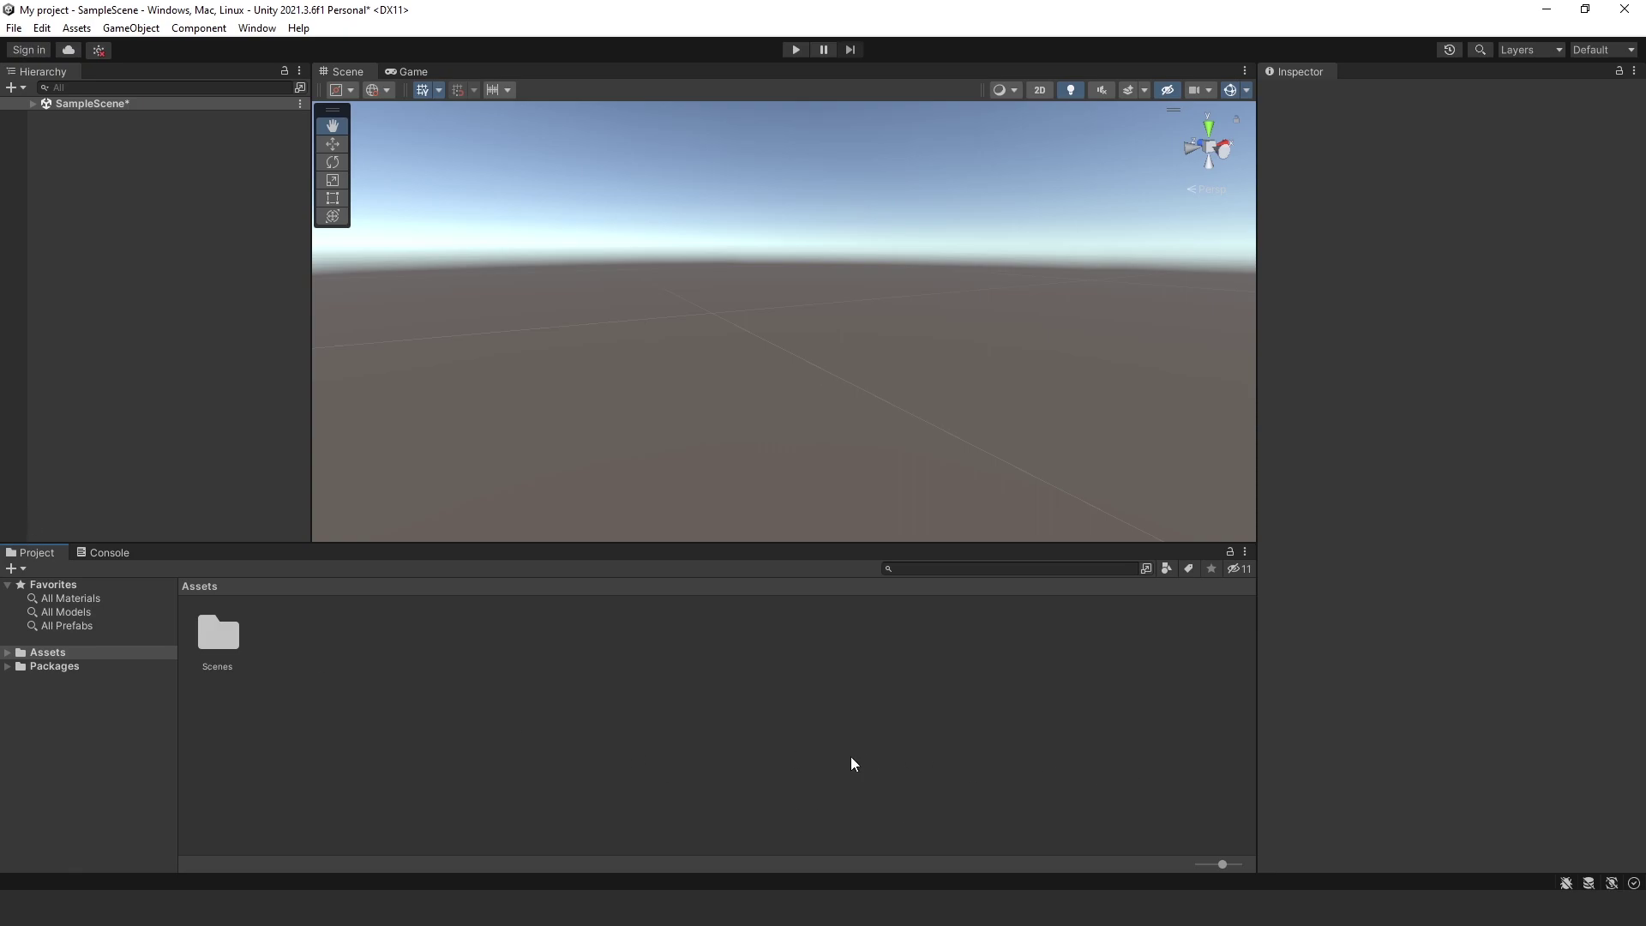
pyautogui.doubleClick(237, 662)
pyautogui.click(196, 588)
# Step: Create a new folder in Assets named Scripts
pyautogui.rightClick(290, 631)
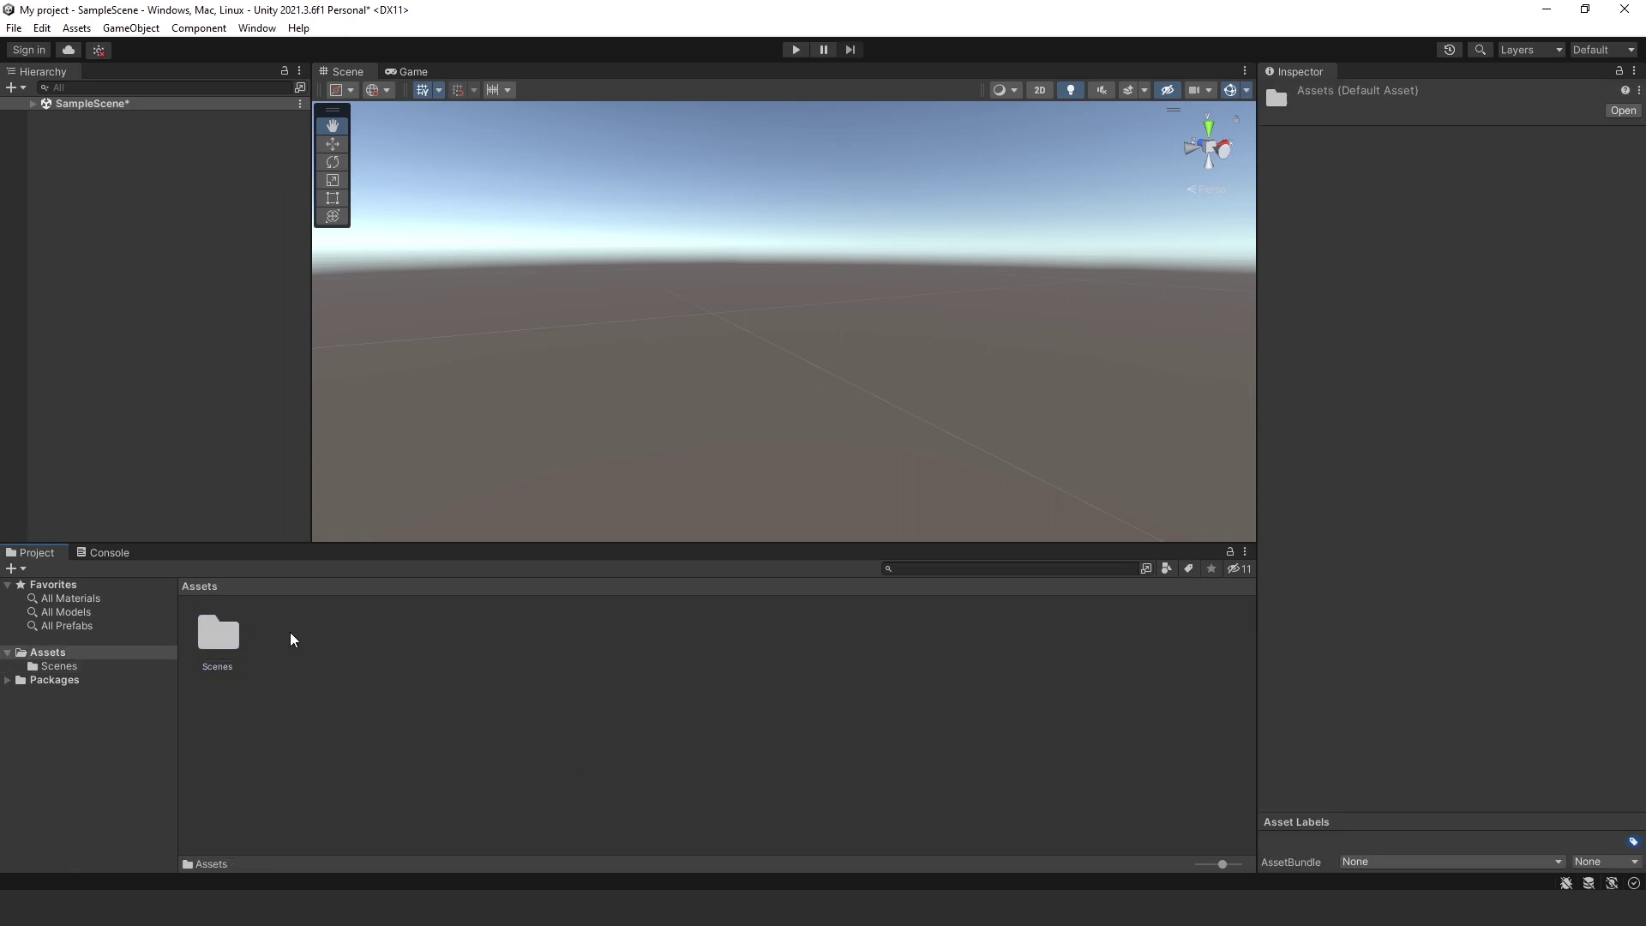
pyautogui.moveTo(515, 188)
pyautogui.click(673, 111)
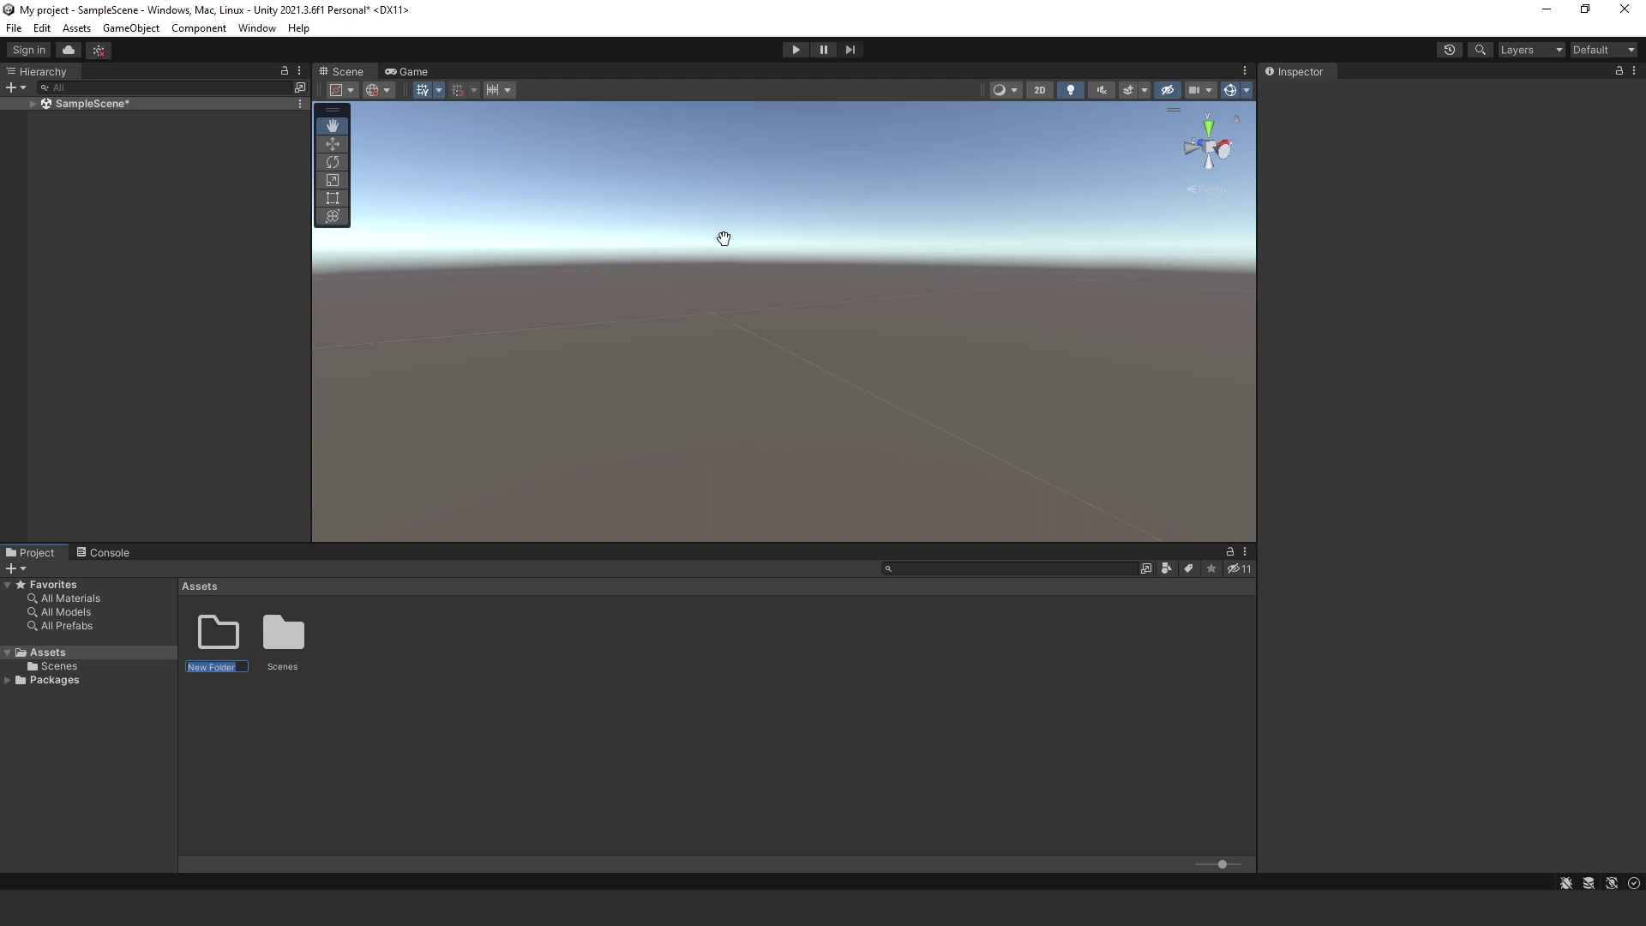
pyautogui.write('Script')
pyautogui.press('Return')
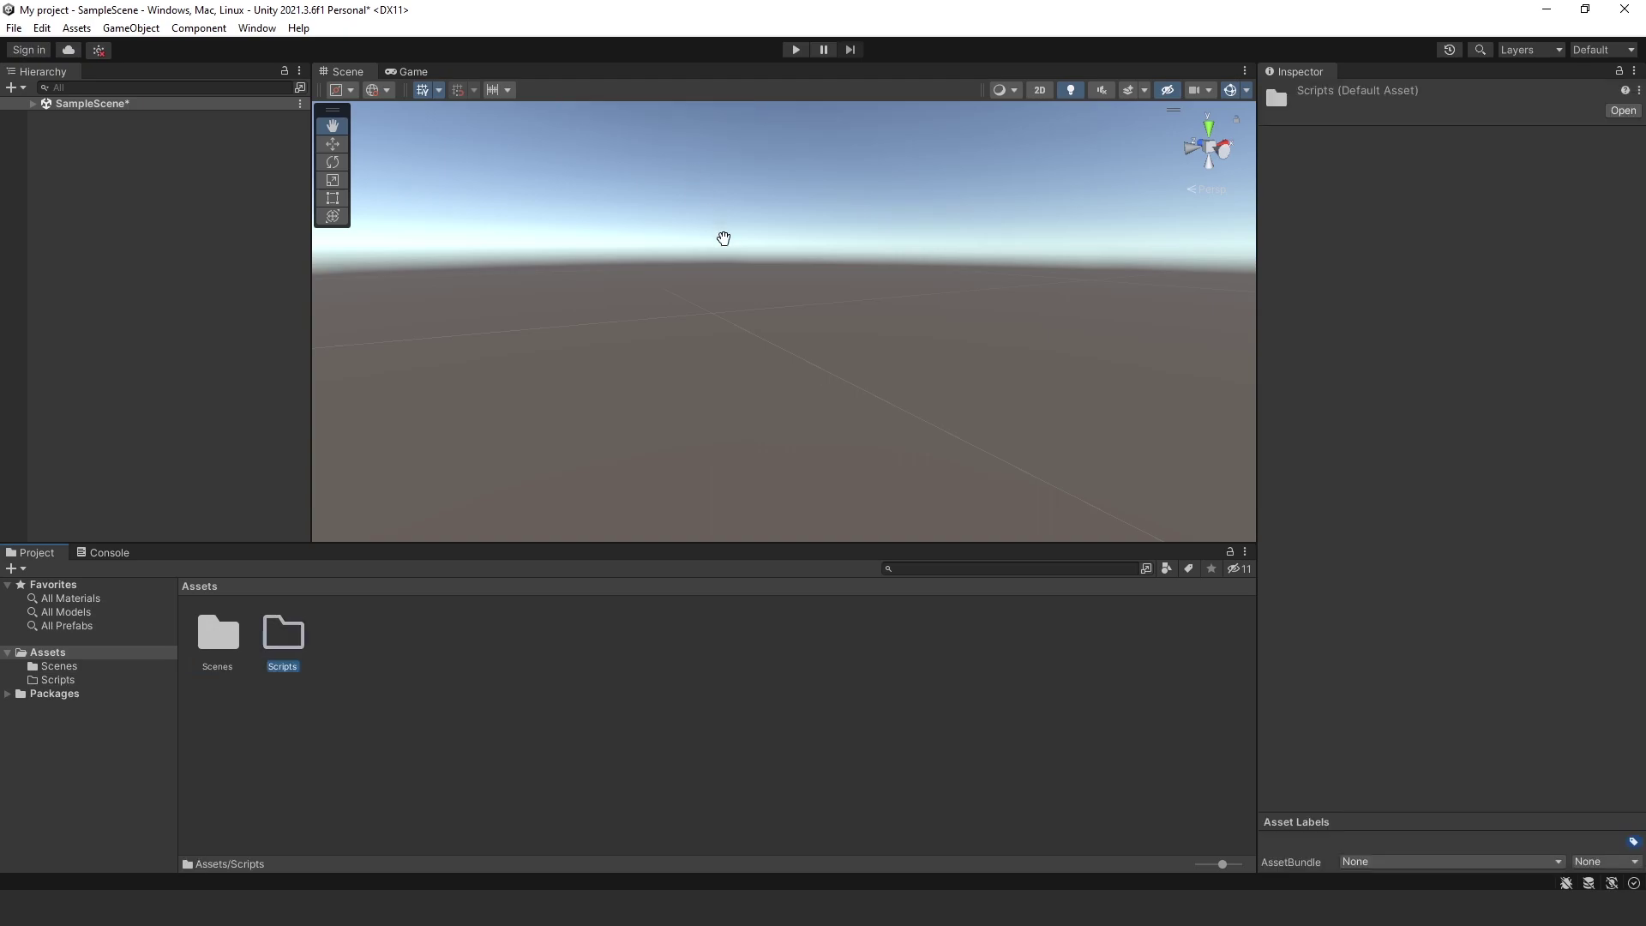
# Step: Add a C# script named NewBehaviourScript inside the Scripts folder
pyautogui.doubleClick(265, 630)
pyautogui.rightClick(348, 653)
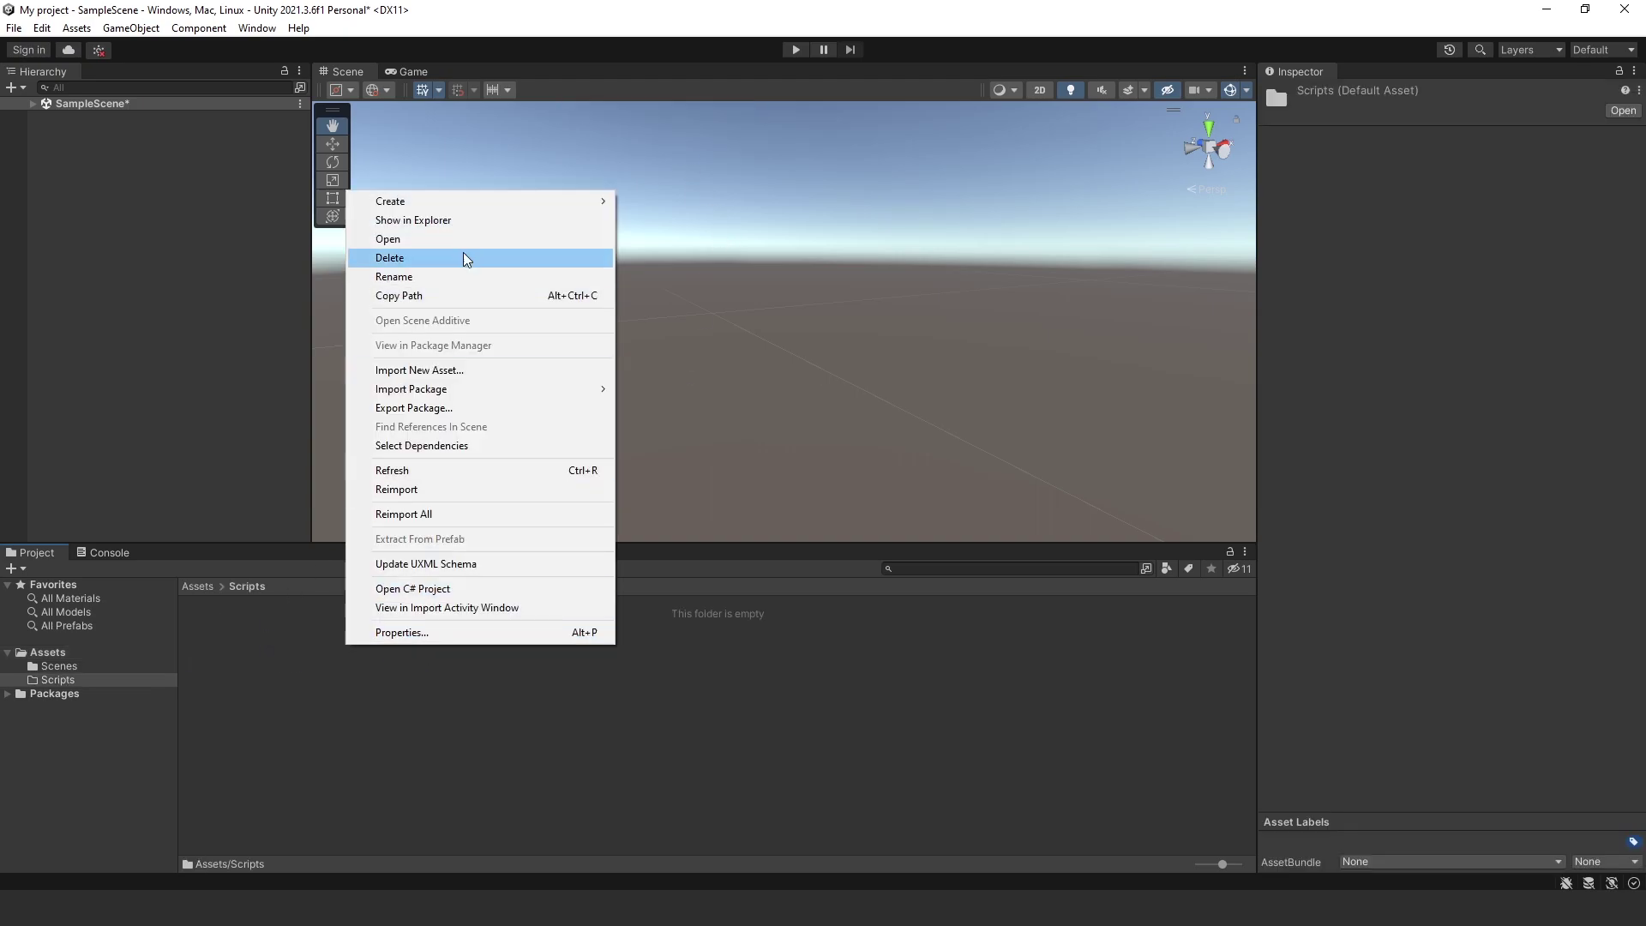
pyautogui.moveTo(507, 206)
pyautogui.click(708, 137)
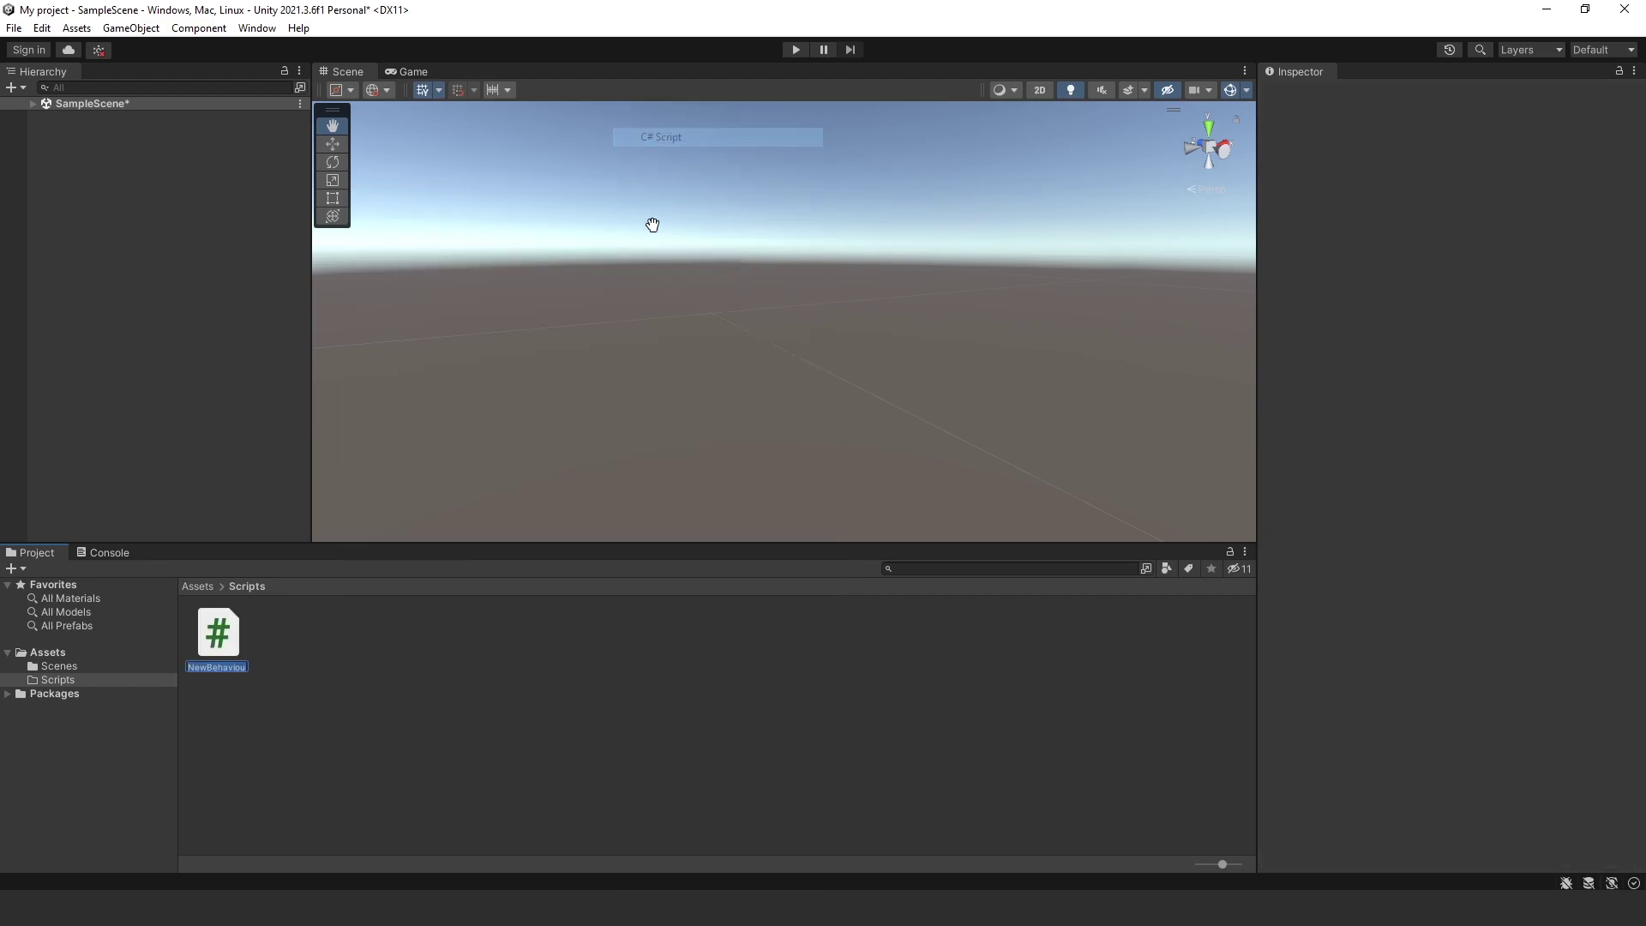
pyautogui.click(275, 785)
# Step: Back in Assets, delete the Scripts folder and confirm
pyautogui.click(197, 585)
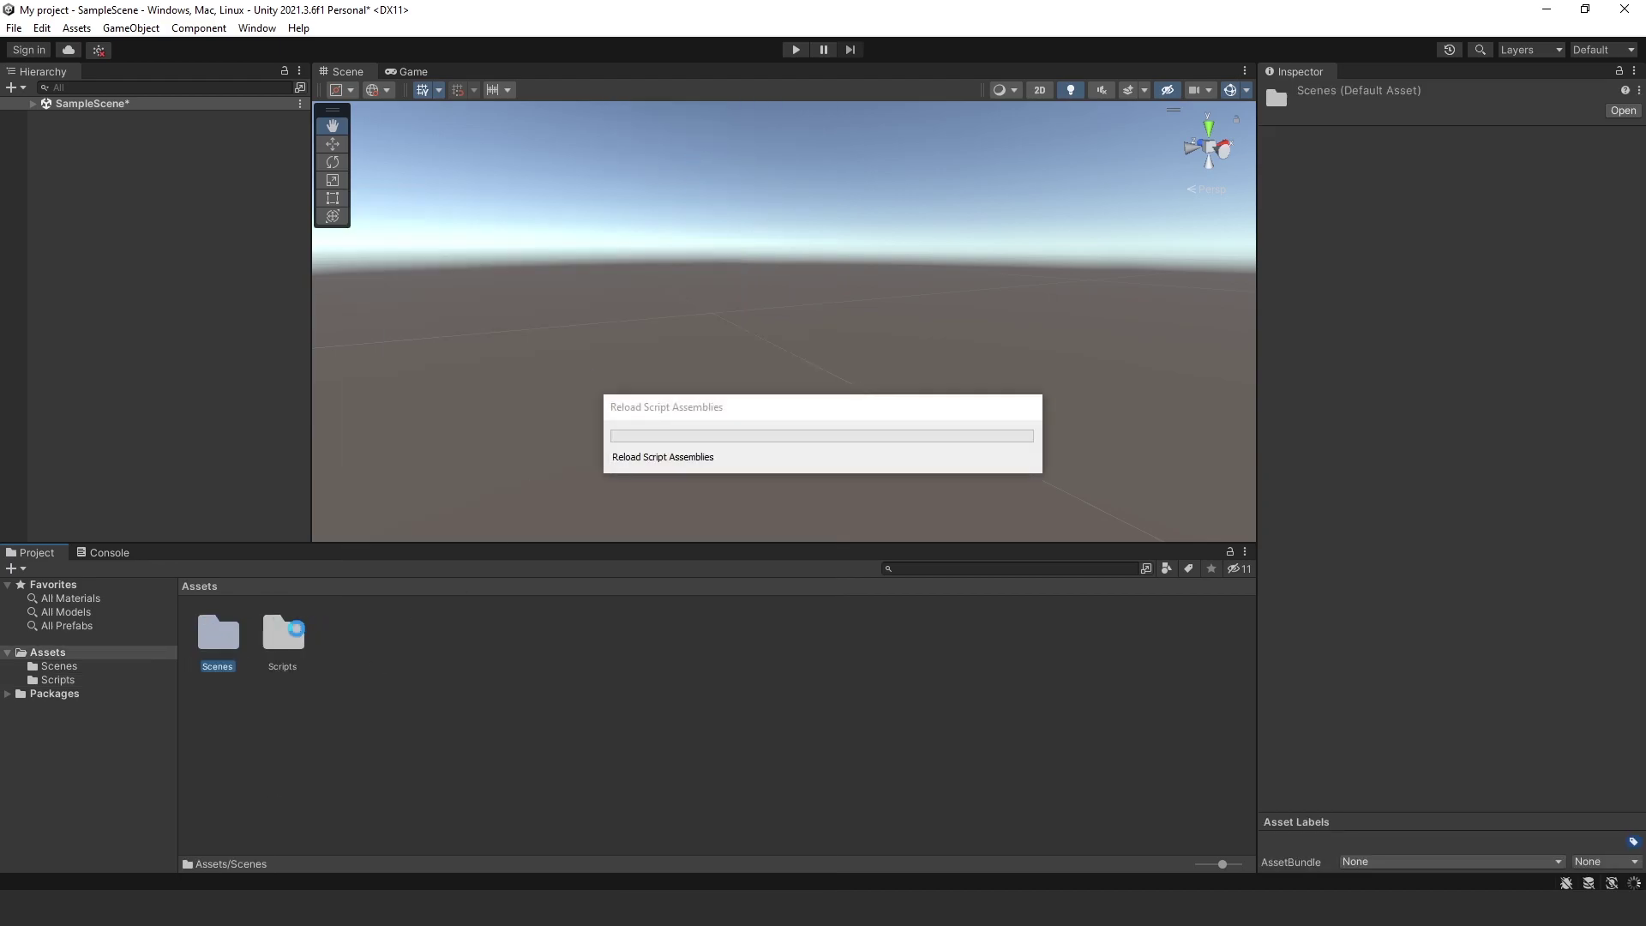
pyautogui.click(274, 651)
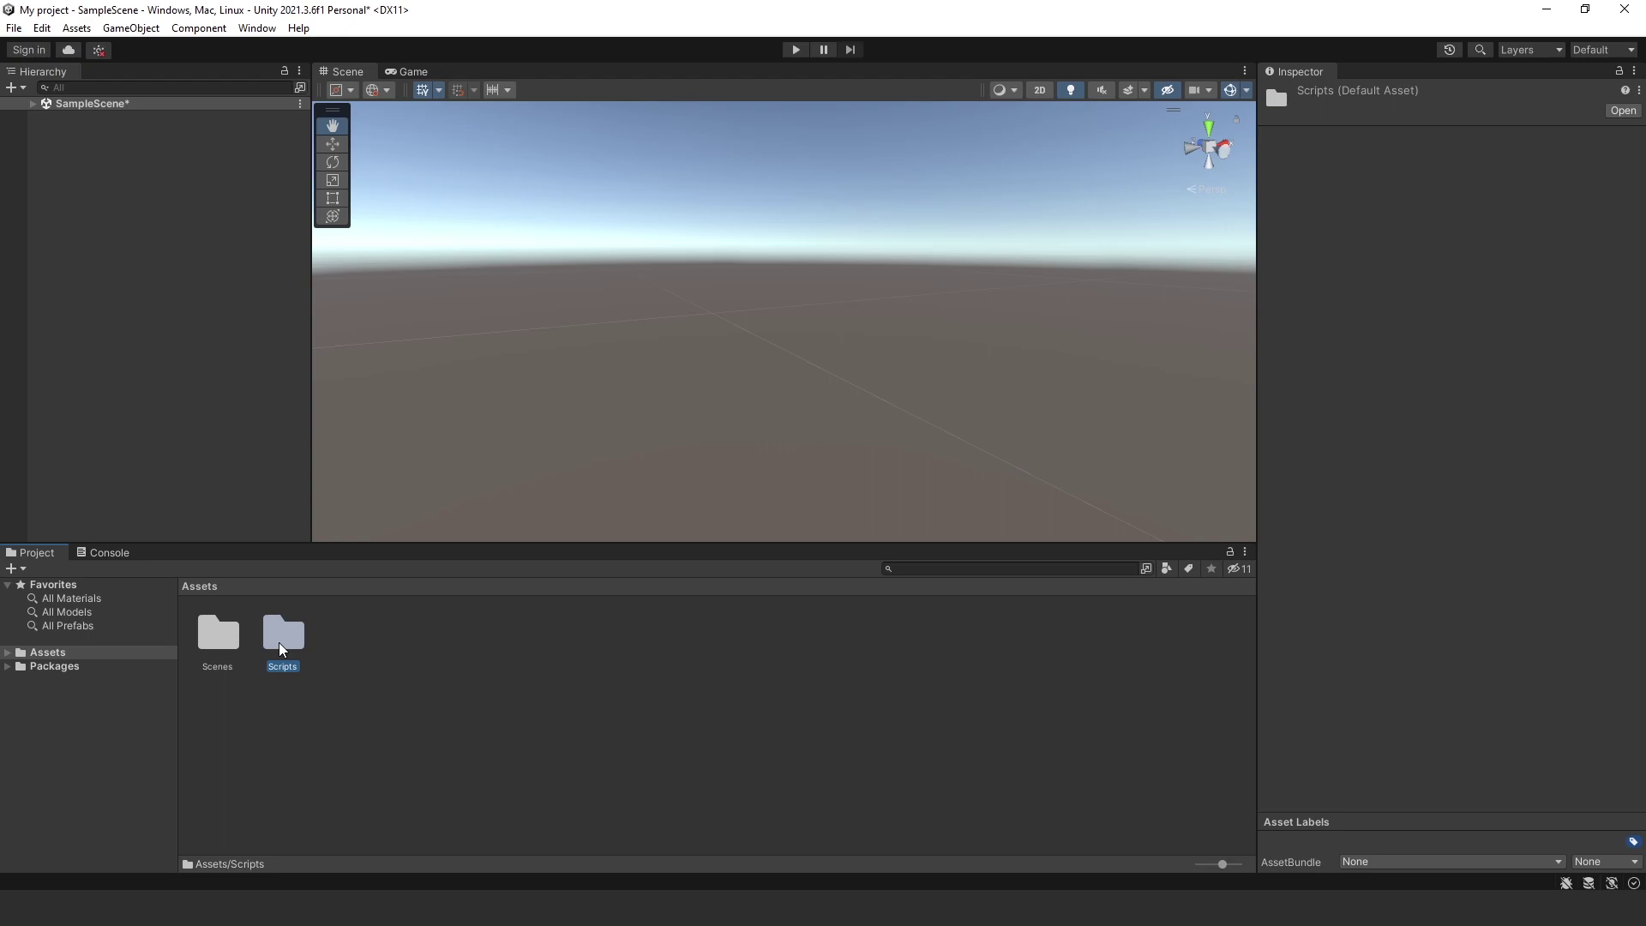
pyautogui.press('Delete')
pyautogui.press('Return')
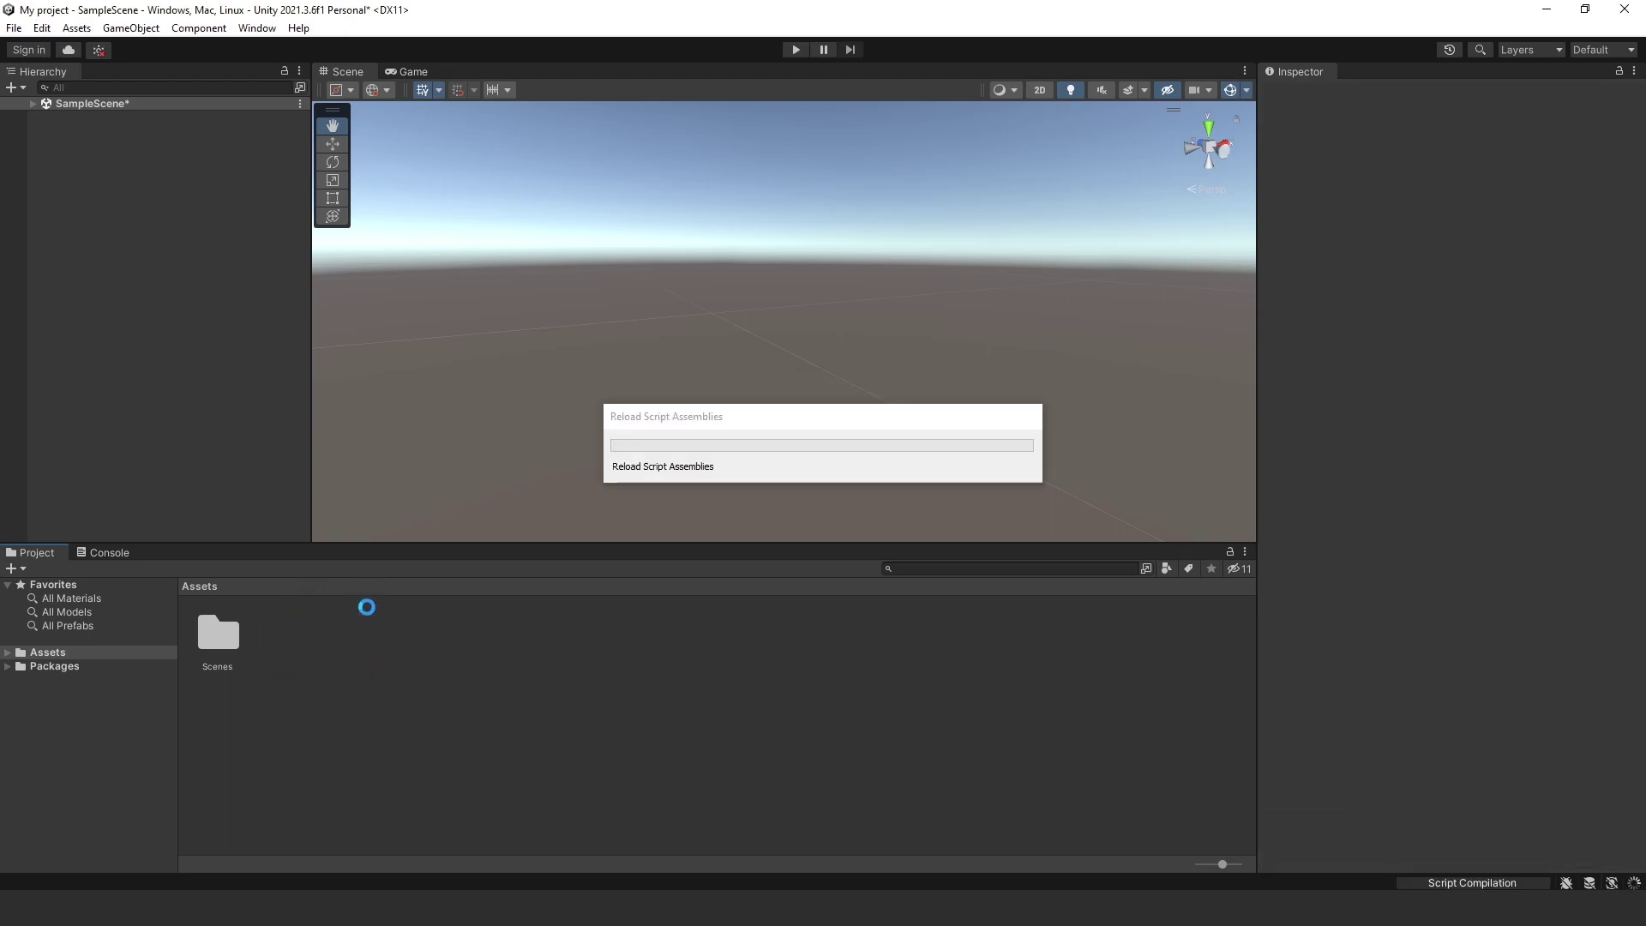
# Step: Create a new Material in Assets with its default name, then delete it and confirm
pyautogui.rightClick(314, 674)
pyautogui.moveTo(471, 232)
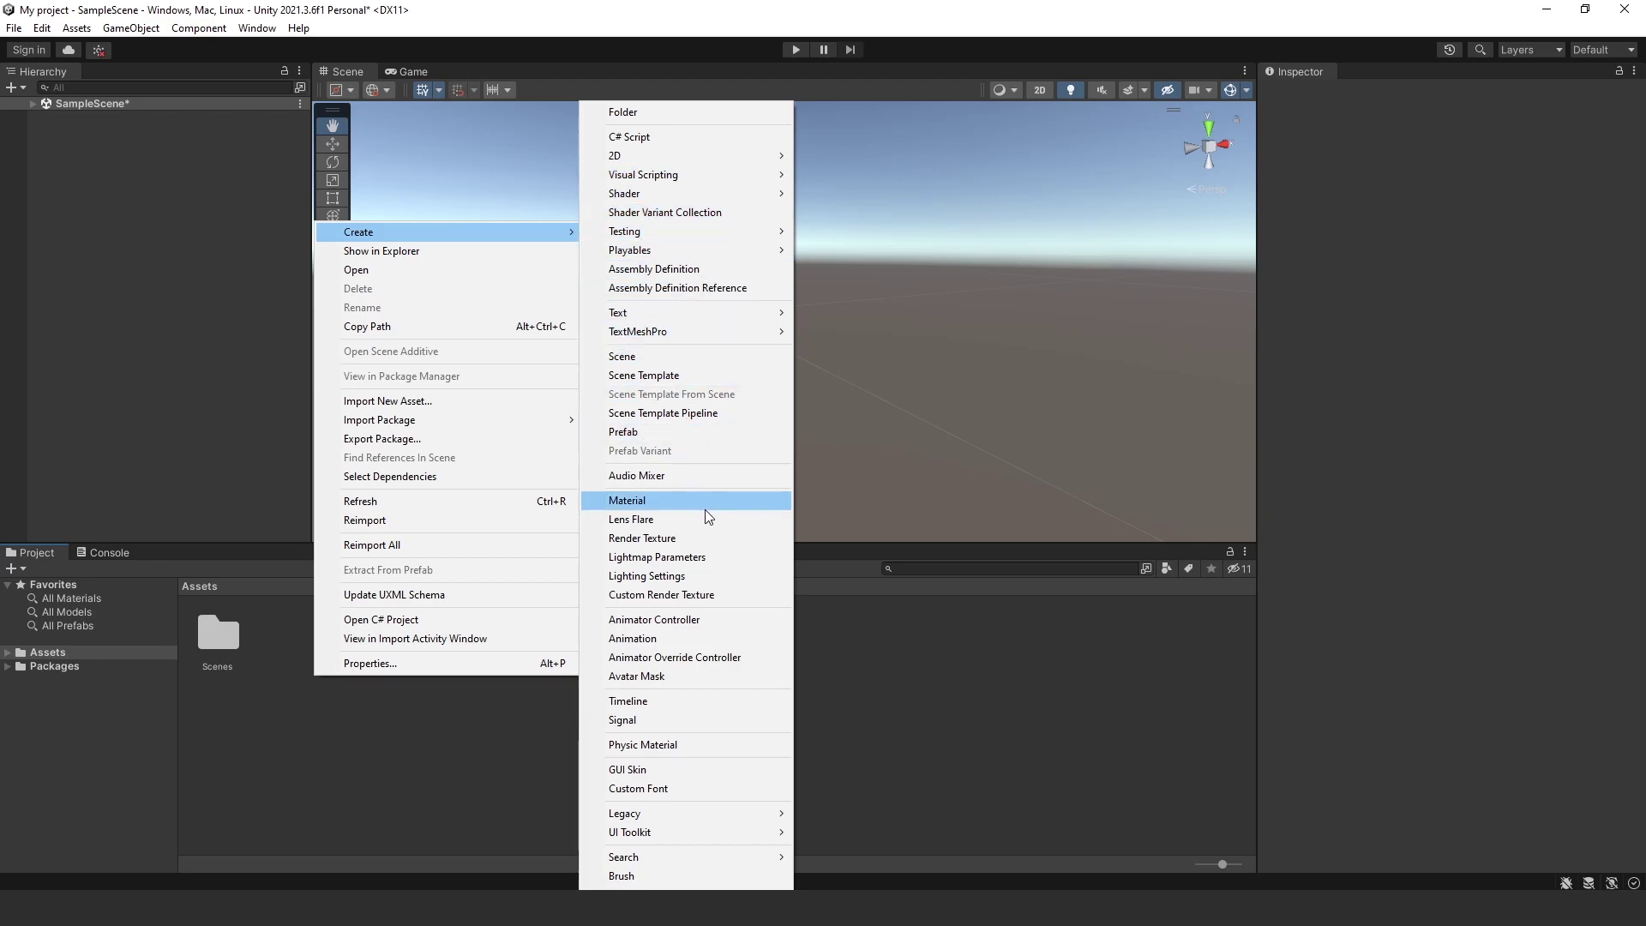
pyautogui.click(668, 501)
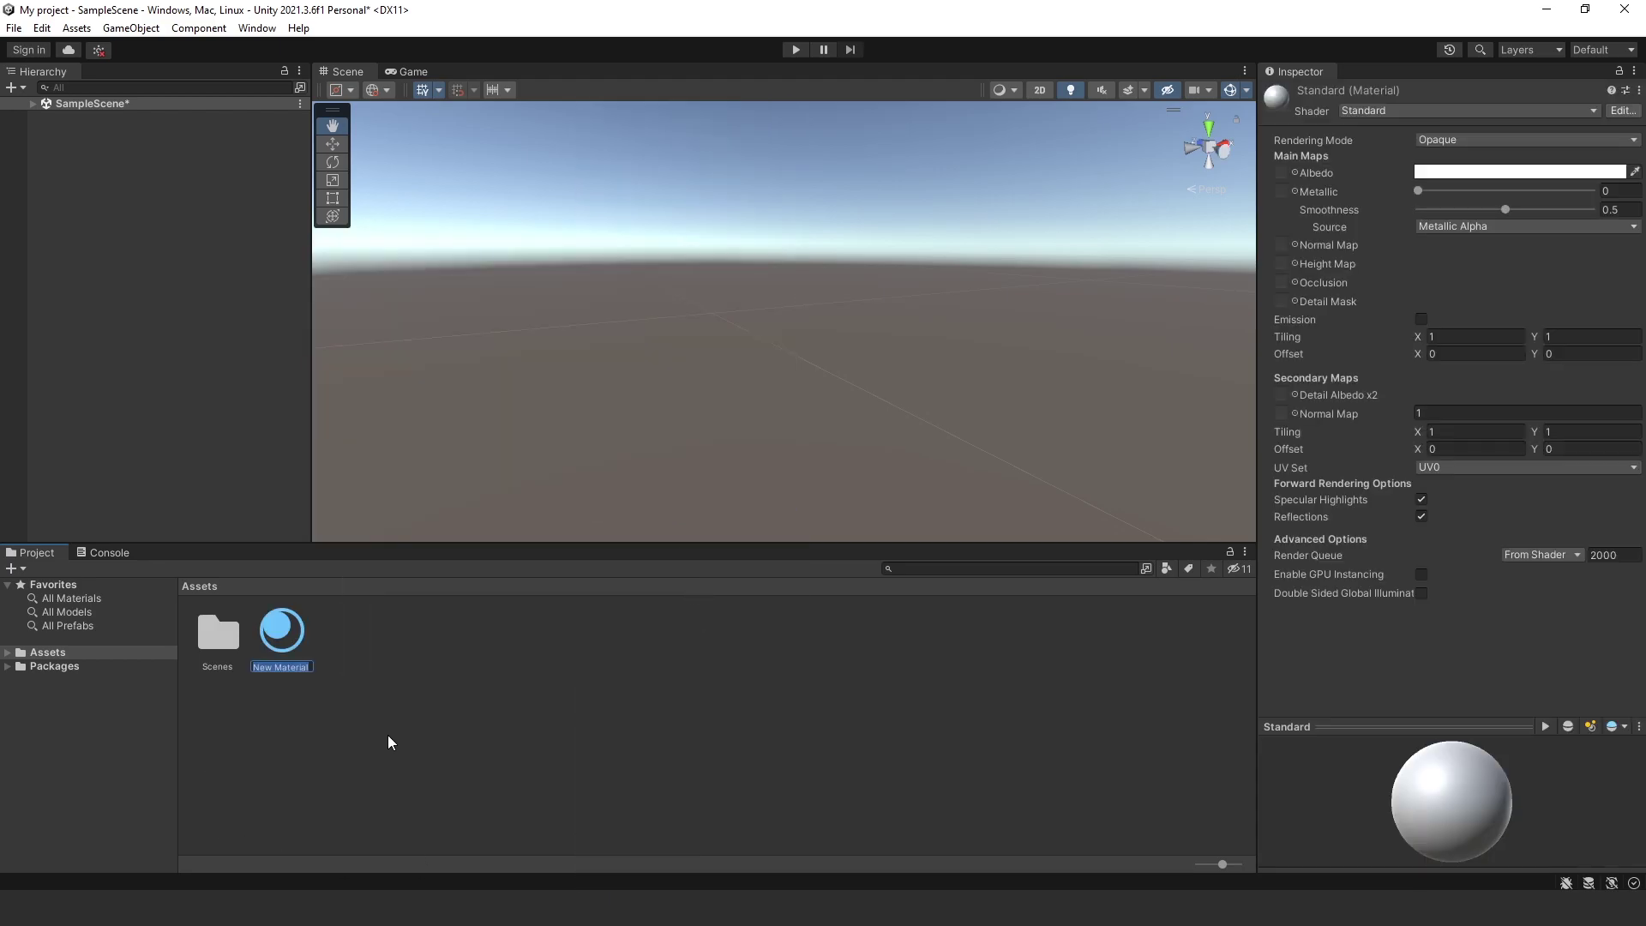
pyautogui.click(285, 639)
pyautogui.press('Delete')
pyautogui.press('Return')
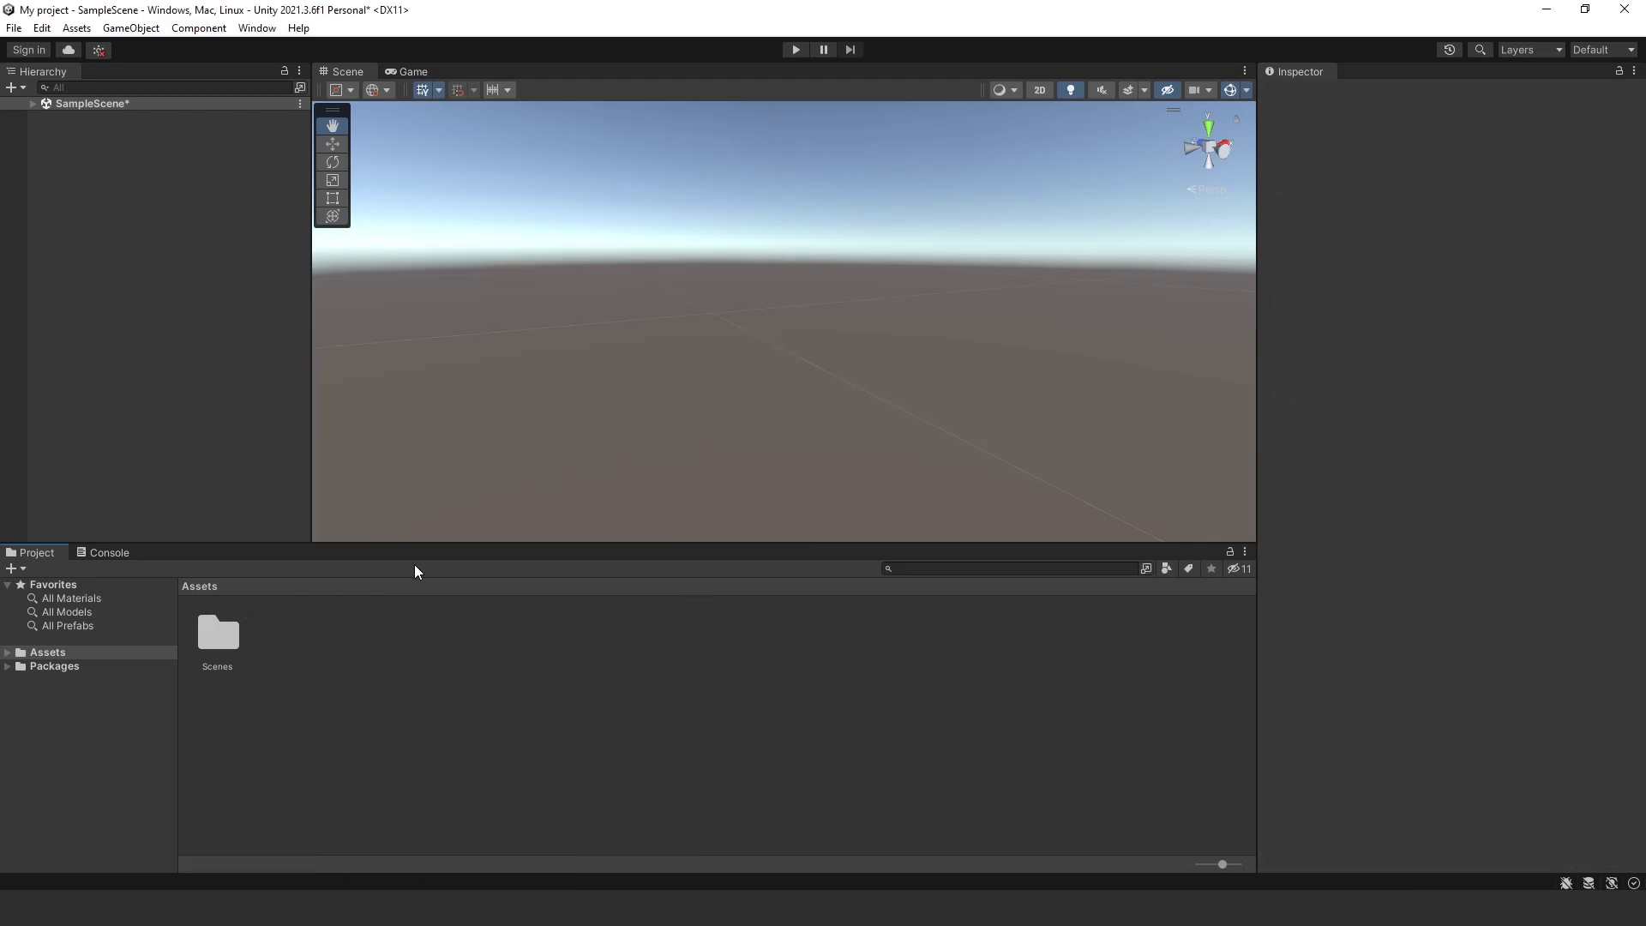
# Step: Browse the Assets Create submenu and dismiss it without creating anything
pyautogui.rightClick(357, 648)
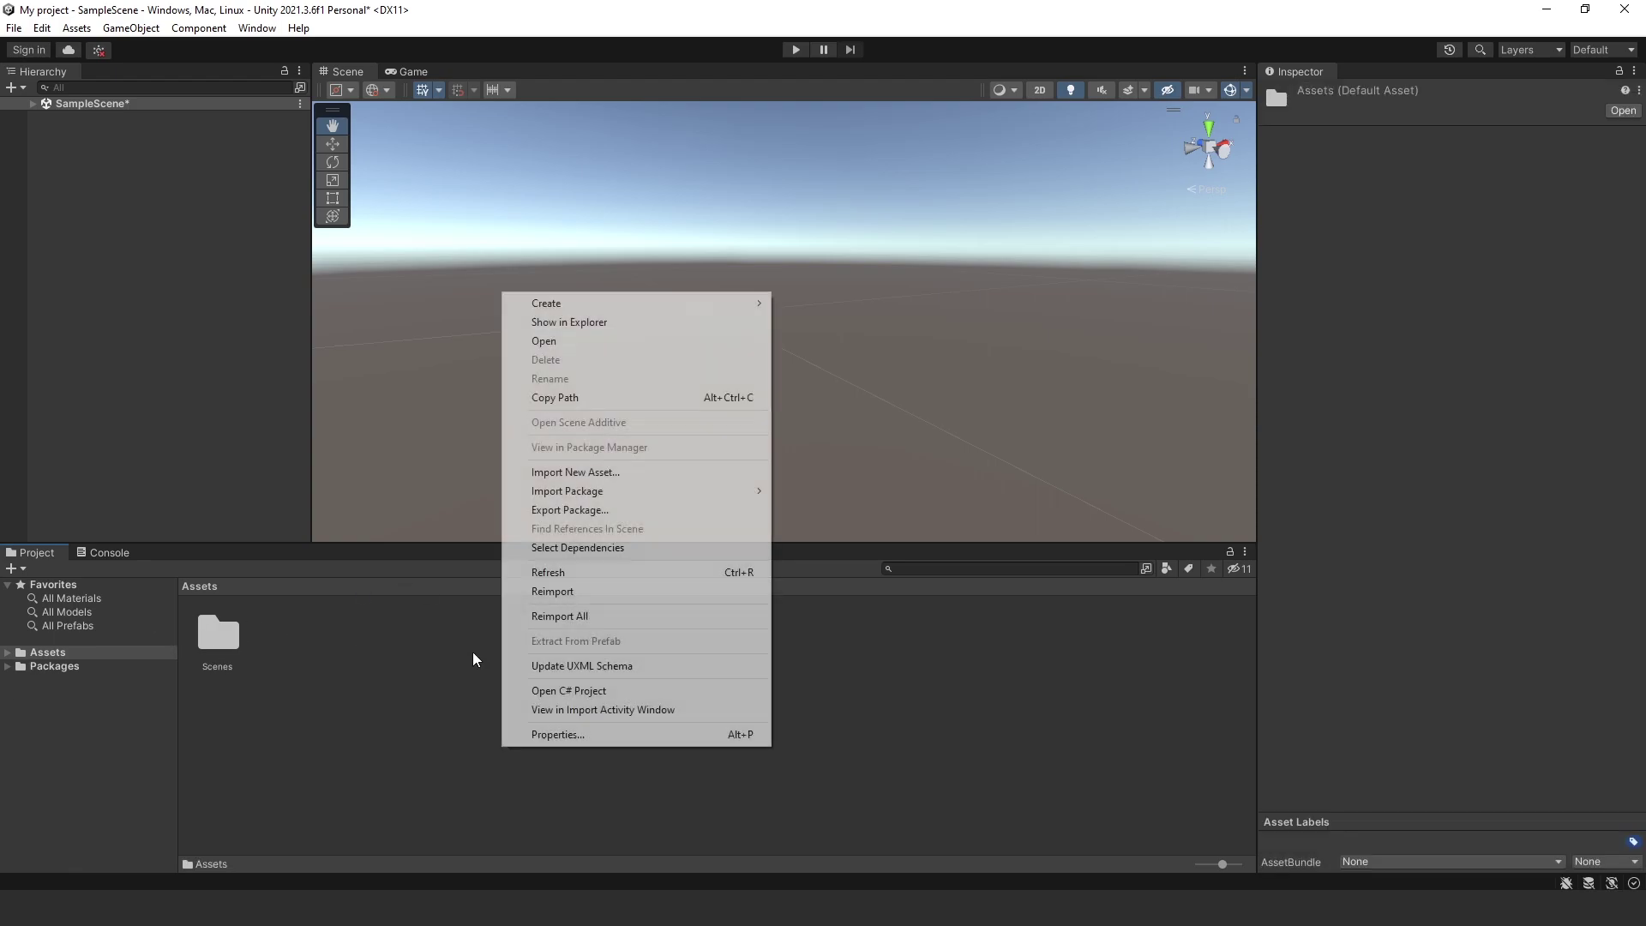
pyautogui.moveTo(708, 298)
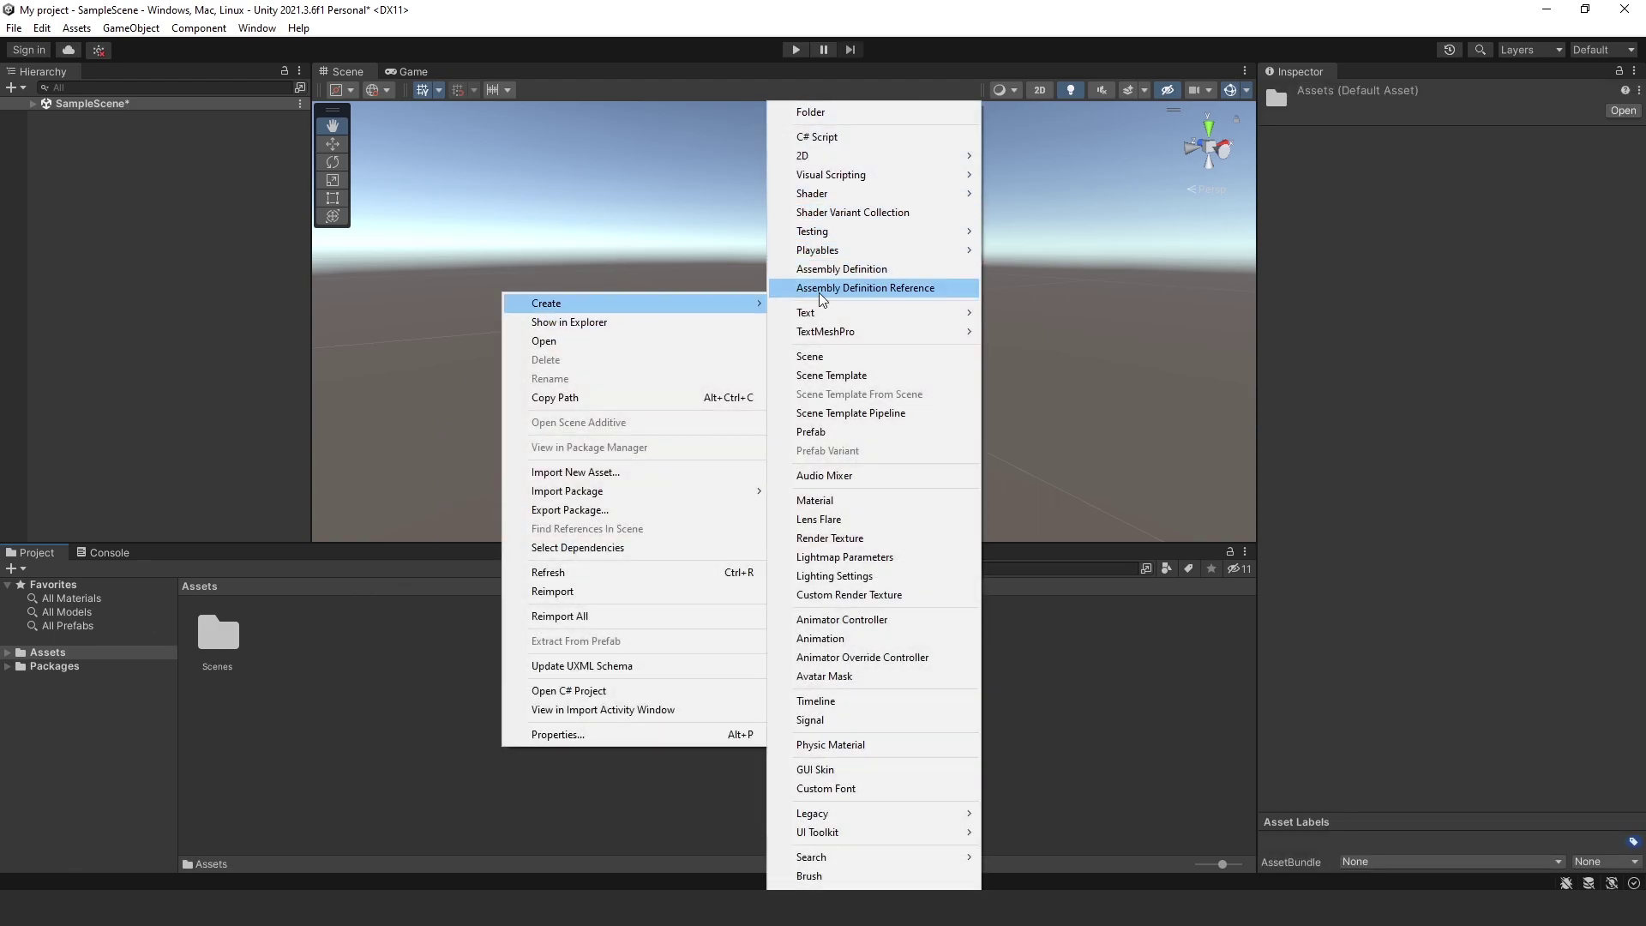
pyautogui.moveTo(790, 333)
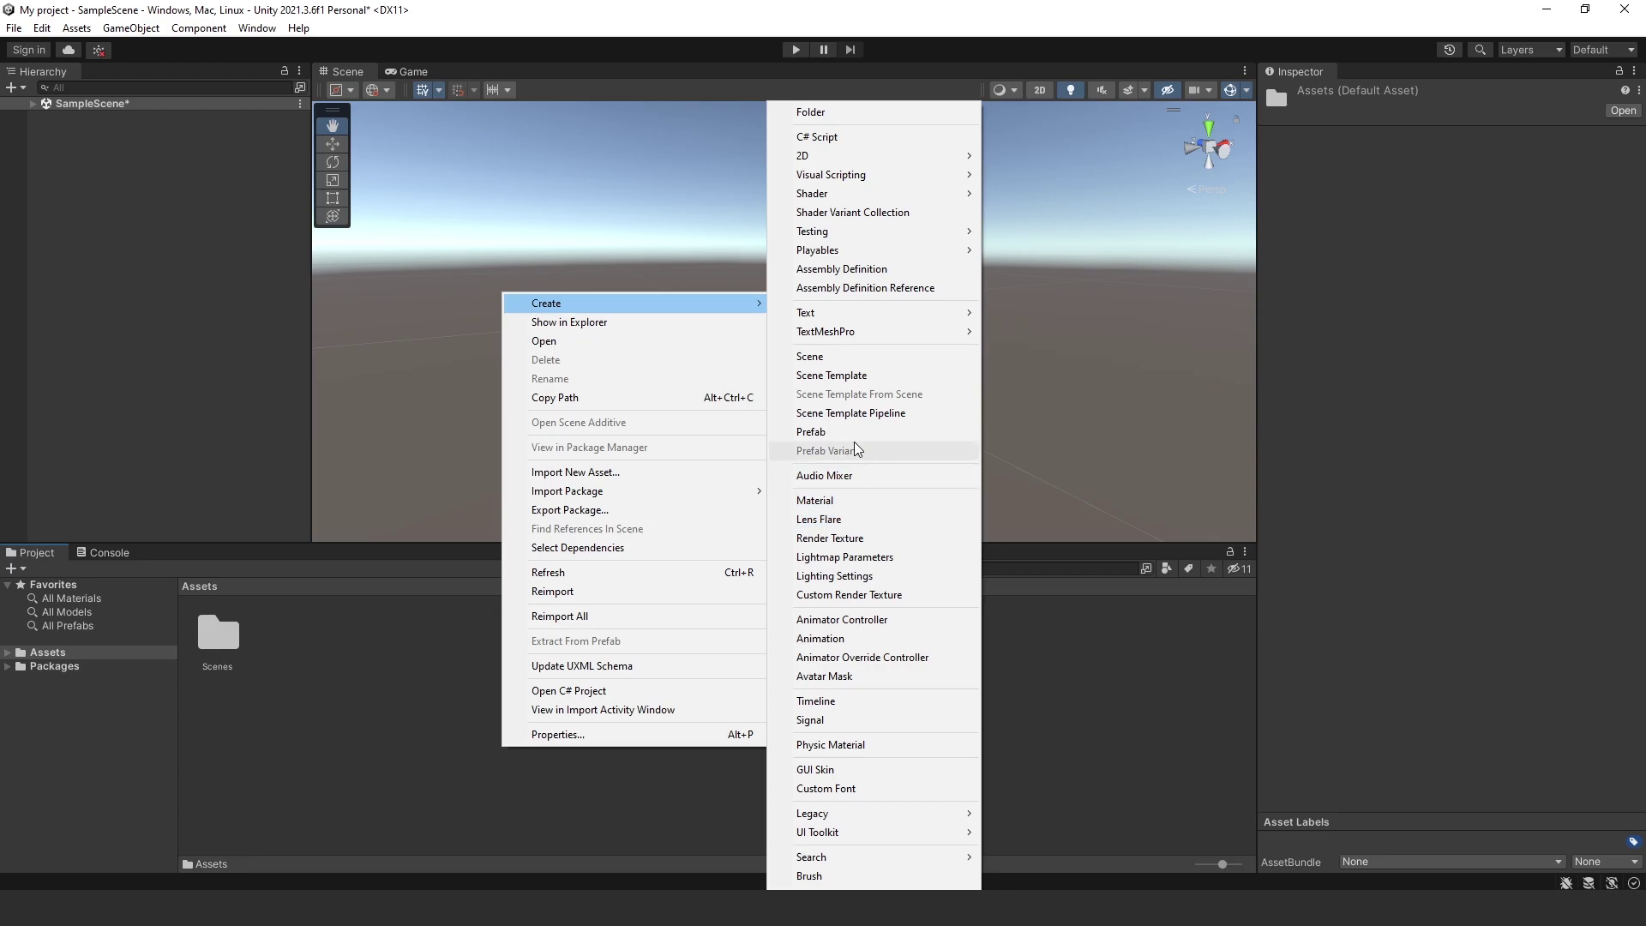
pyautogui.click(252, 326)
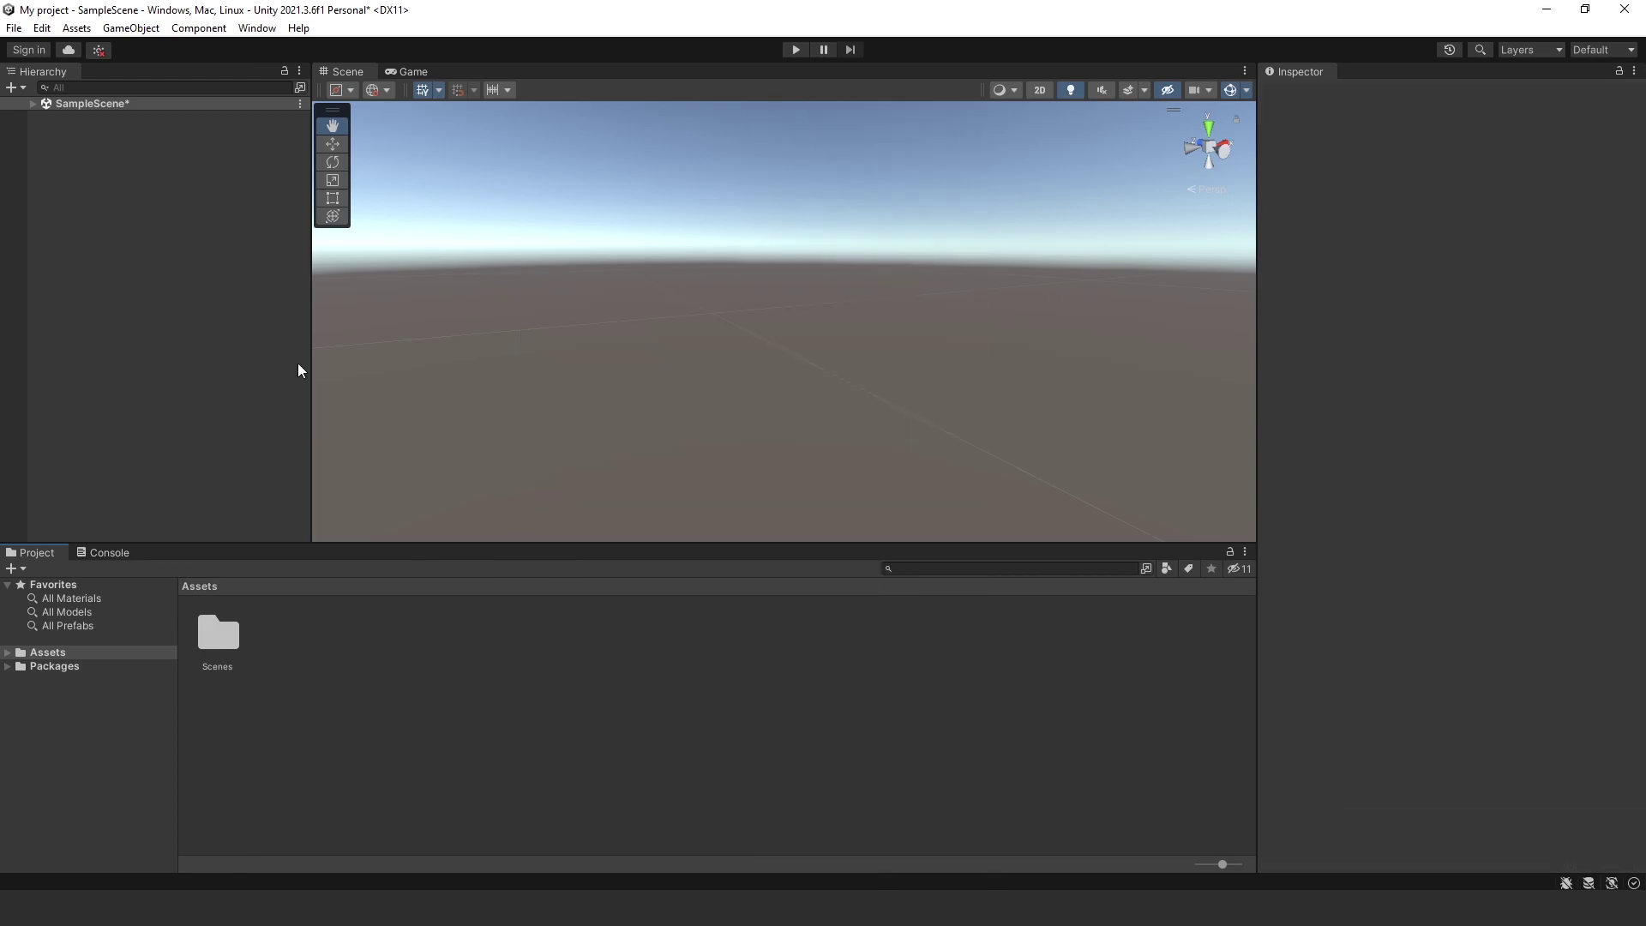
# Step: Focus the Scene view via Window > Panels, then orbit the camera up and back down
pyautogui.click(257, 27)
pyautogui.moveTo(360, 48)
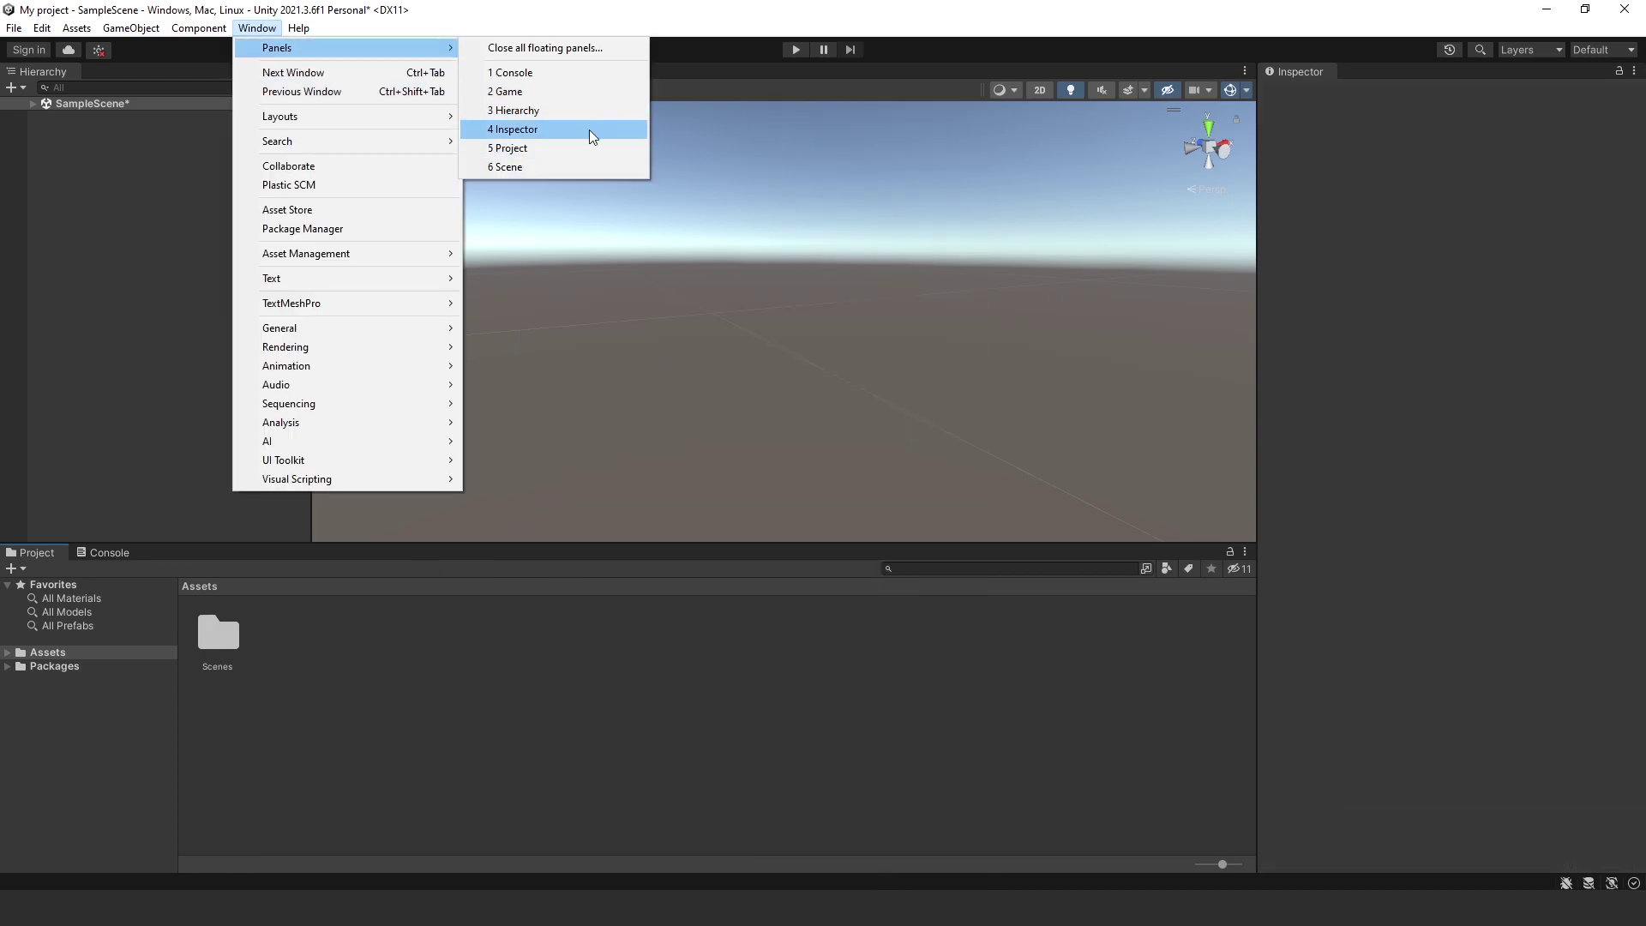
pyautogui.click(572, 166)
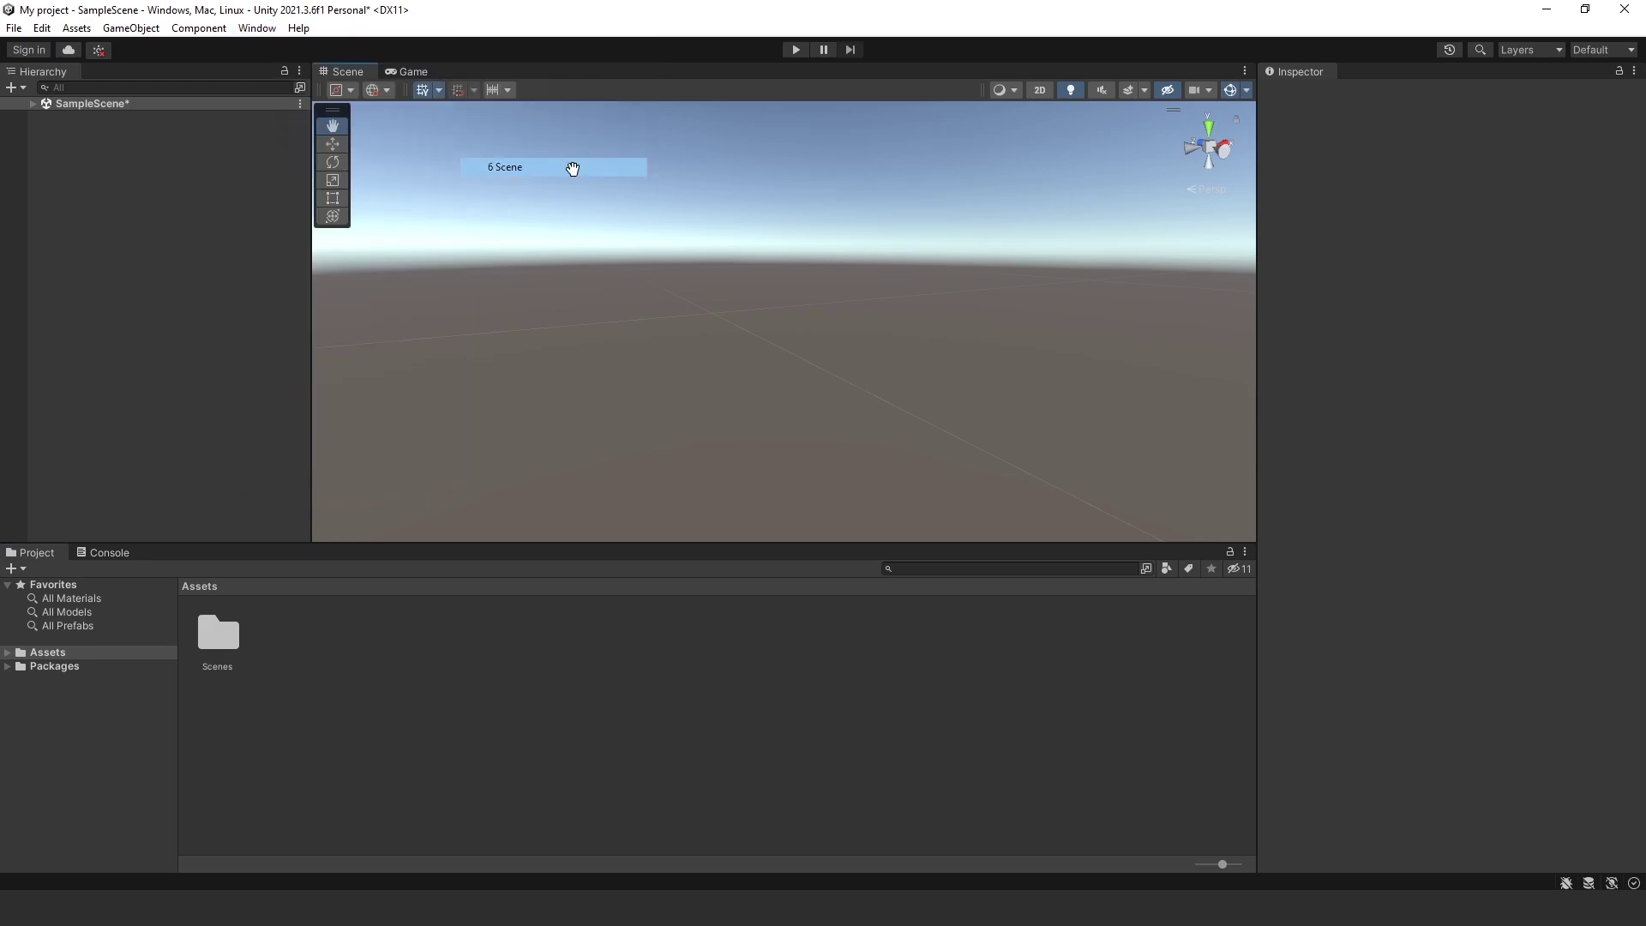
pyautogui.moveTo(743, 186); pyautogui.dragTo(763, 369, button='right')
pyautogui.scroll(3, 794, 294)
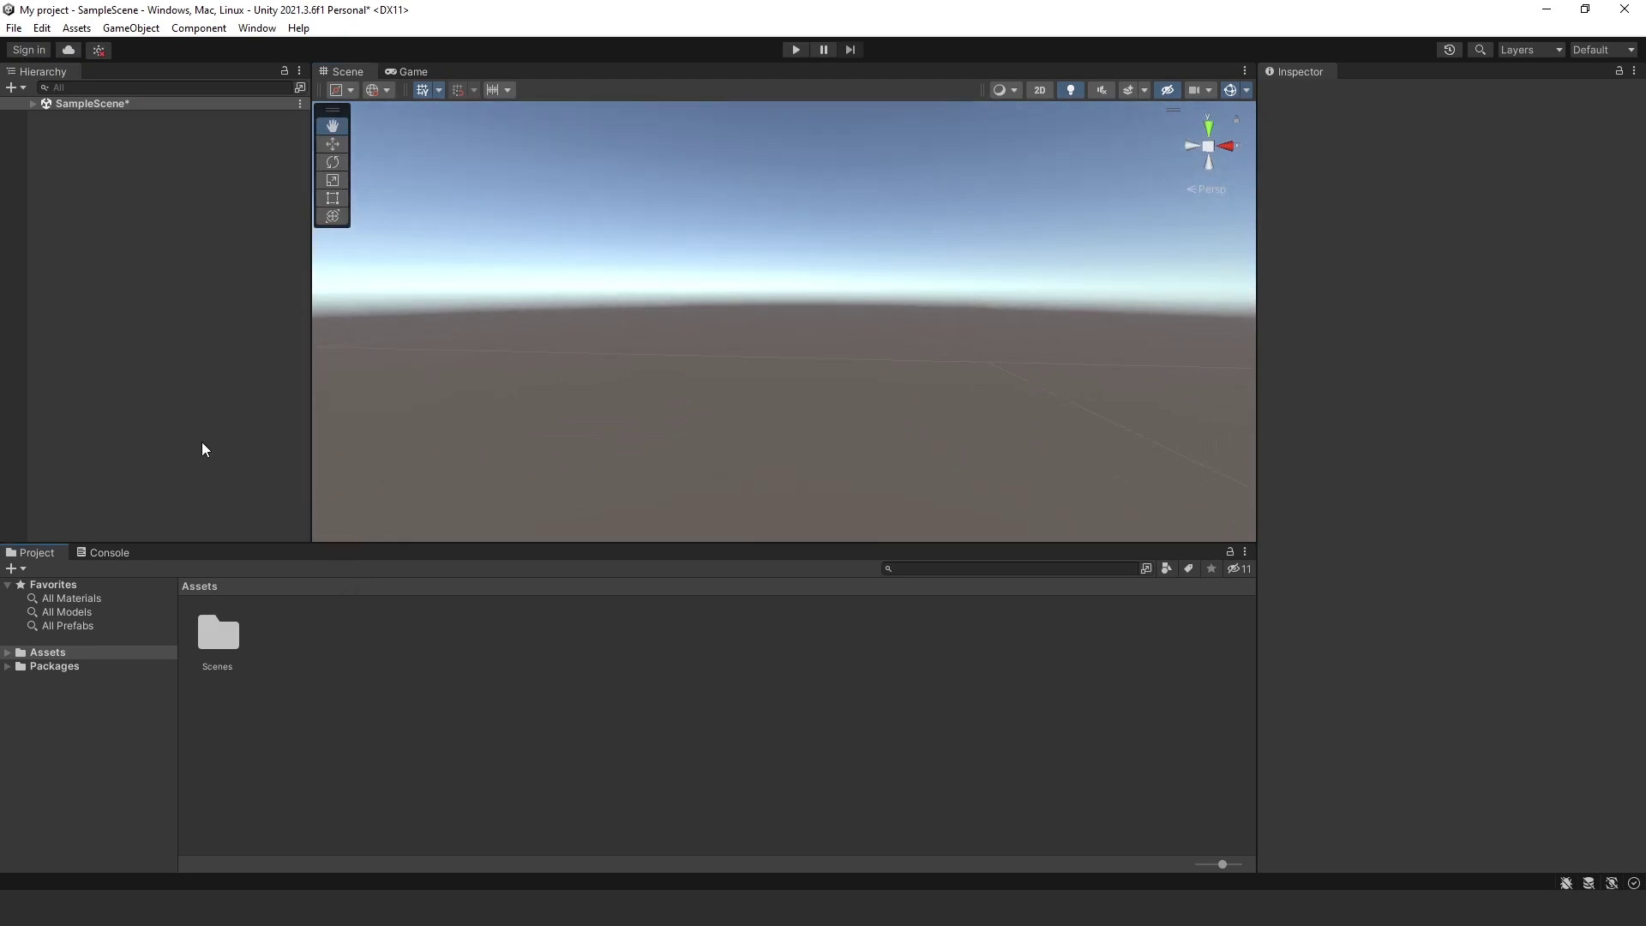
pyautogui.moveTo(570, 213); pyautogui.dragTo(646, 235, button='right')
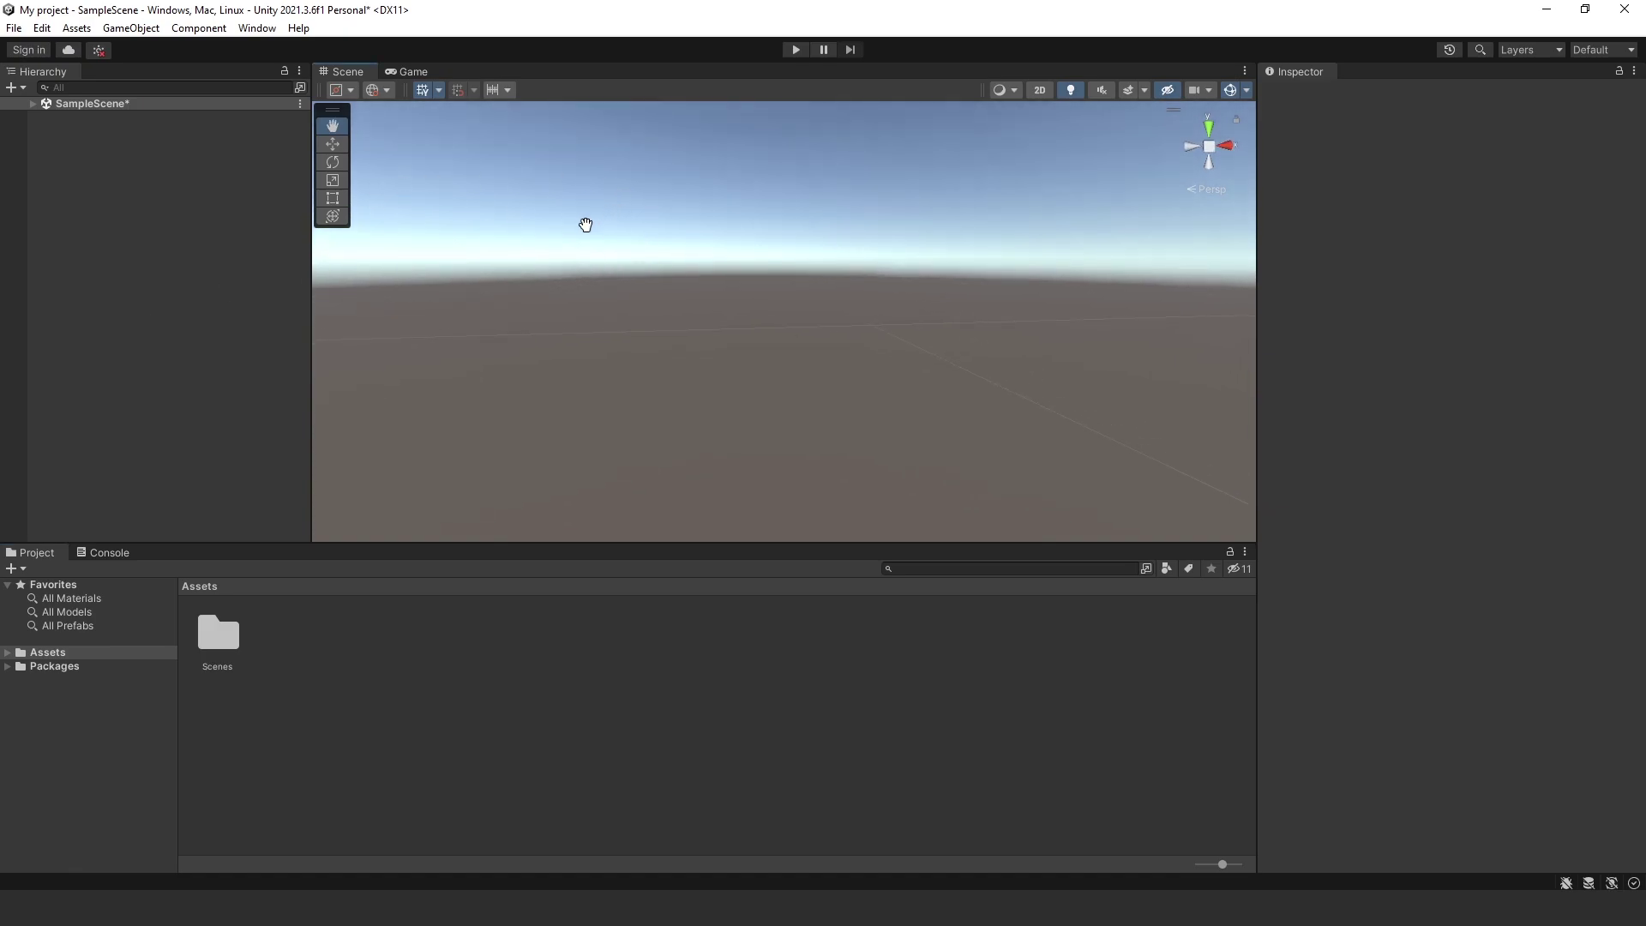
# Step: Close the Hierarchy panel with Close Tab from its tab menu
pyautogui.rightClick(56, 75)
pyautogui.click(123, 81)
pyautogui.rightClick(57, 73)
pyautogui.click(98, 78)
pyautogui.rightClick(54, 68)
pyautogui.click(128, 164)
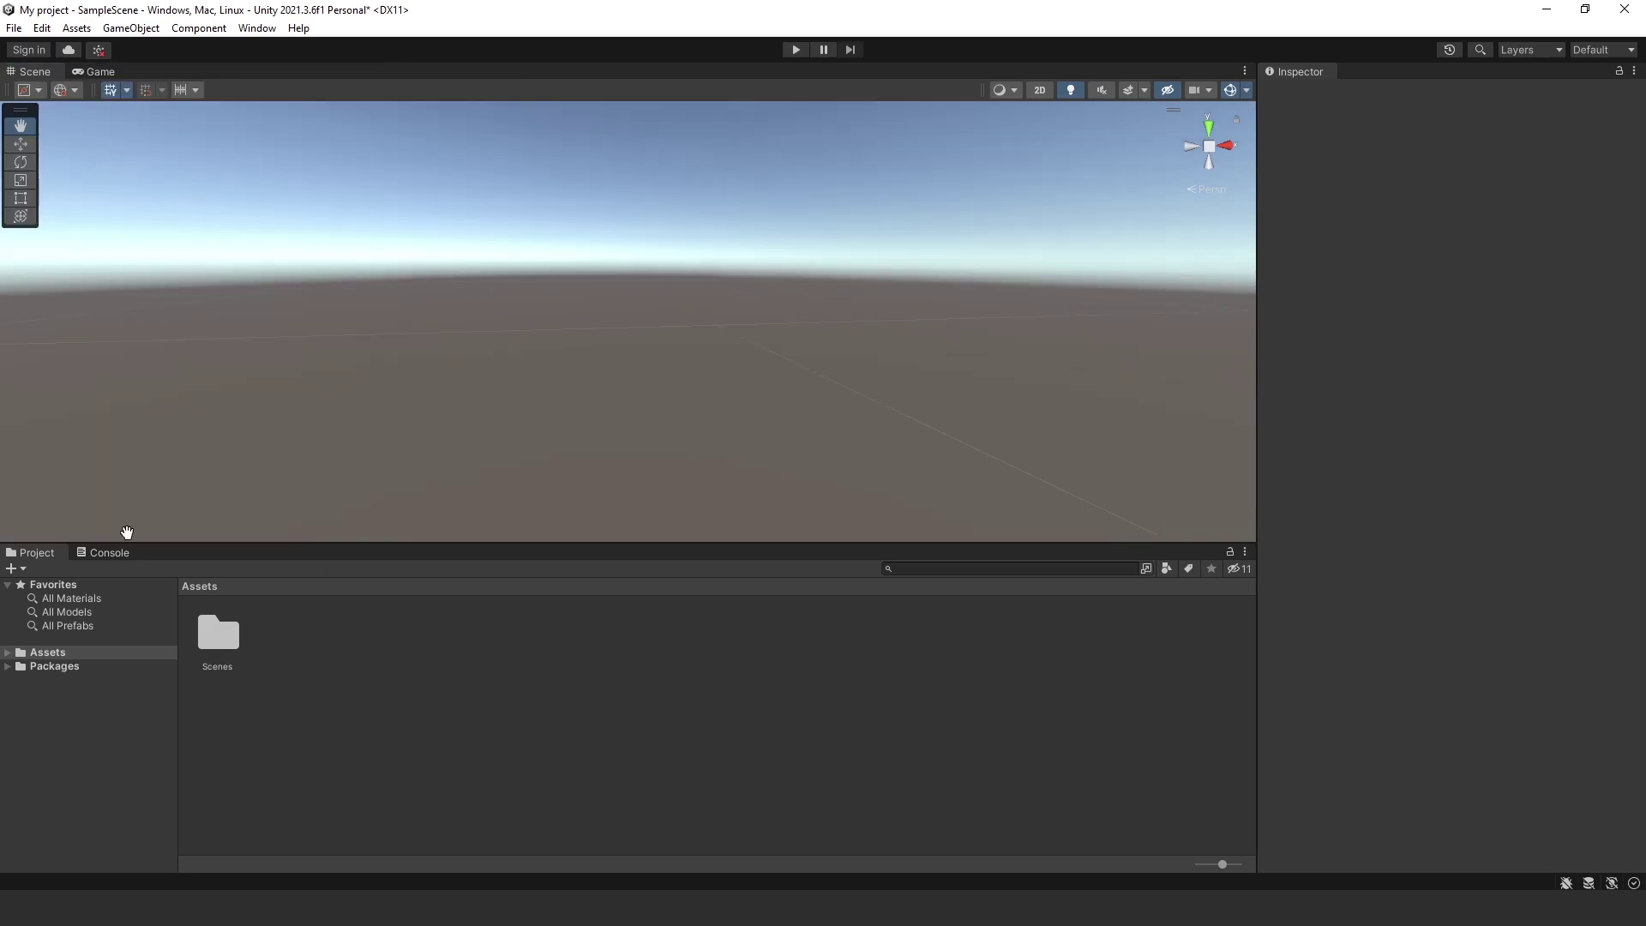
# Step: Close the Project, Console and Inspector tabs the same way
pyautogui.rightClick(34, 553)
pyautogui.click(152, 645)
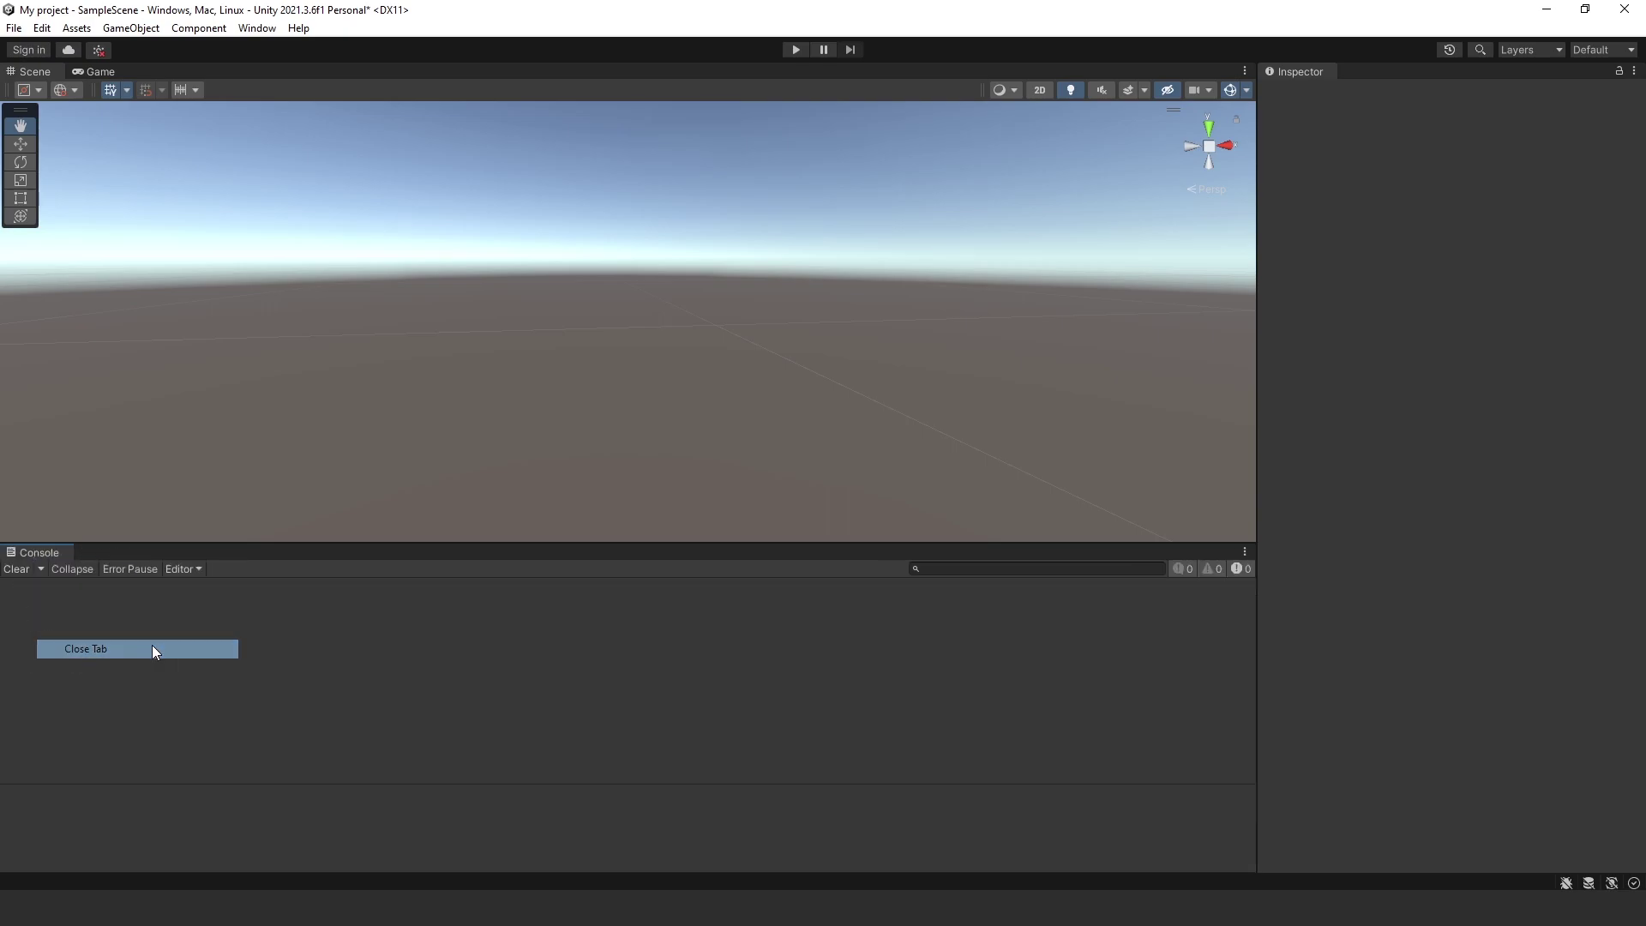
pyautogui.rightClick(36, 557)
pyautogui.click(120, 701)
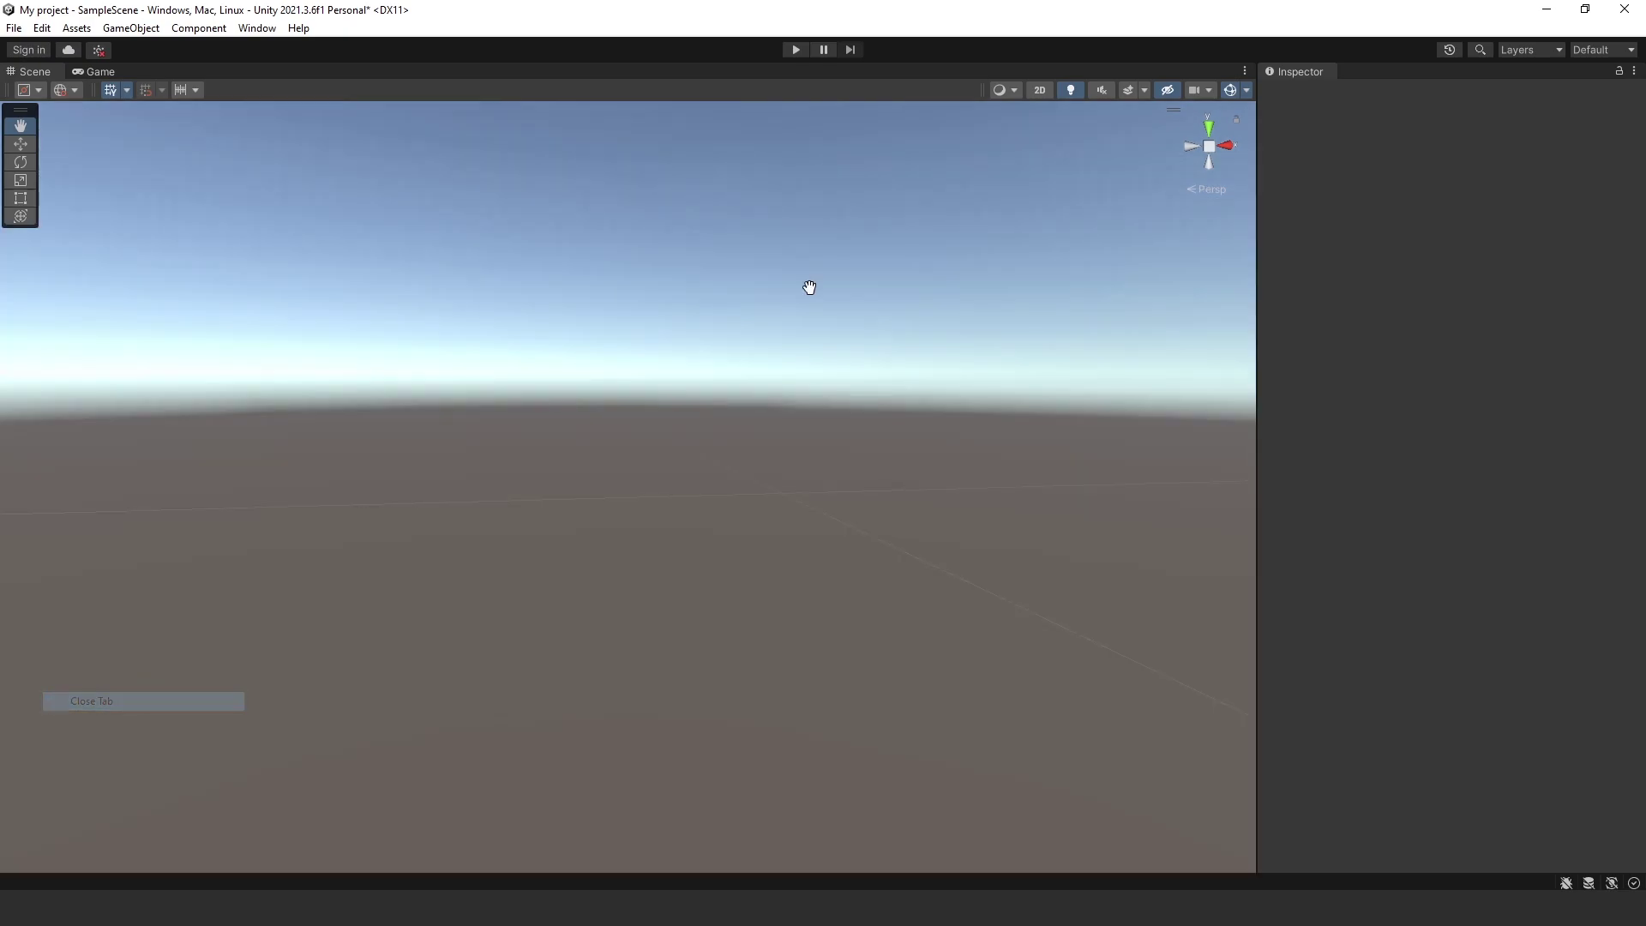
pyautogui.rightClick(1299, 73)
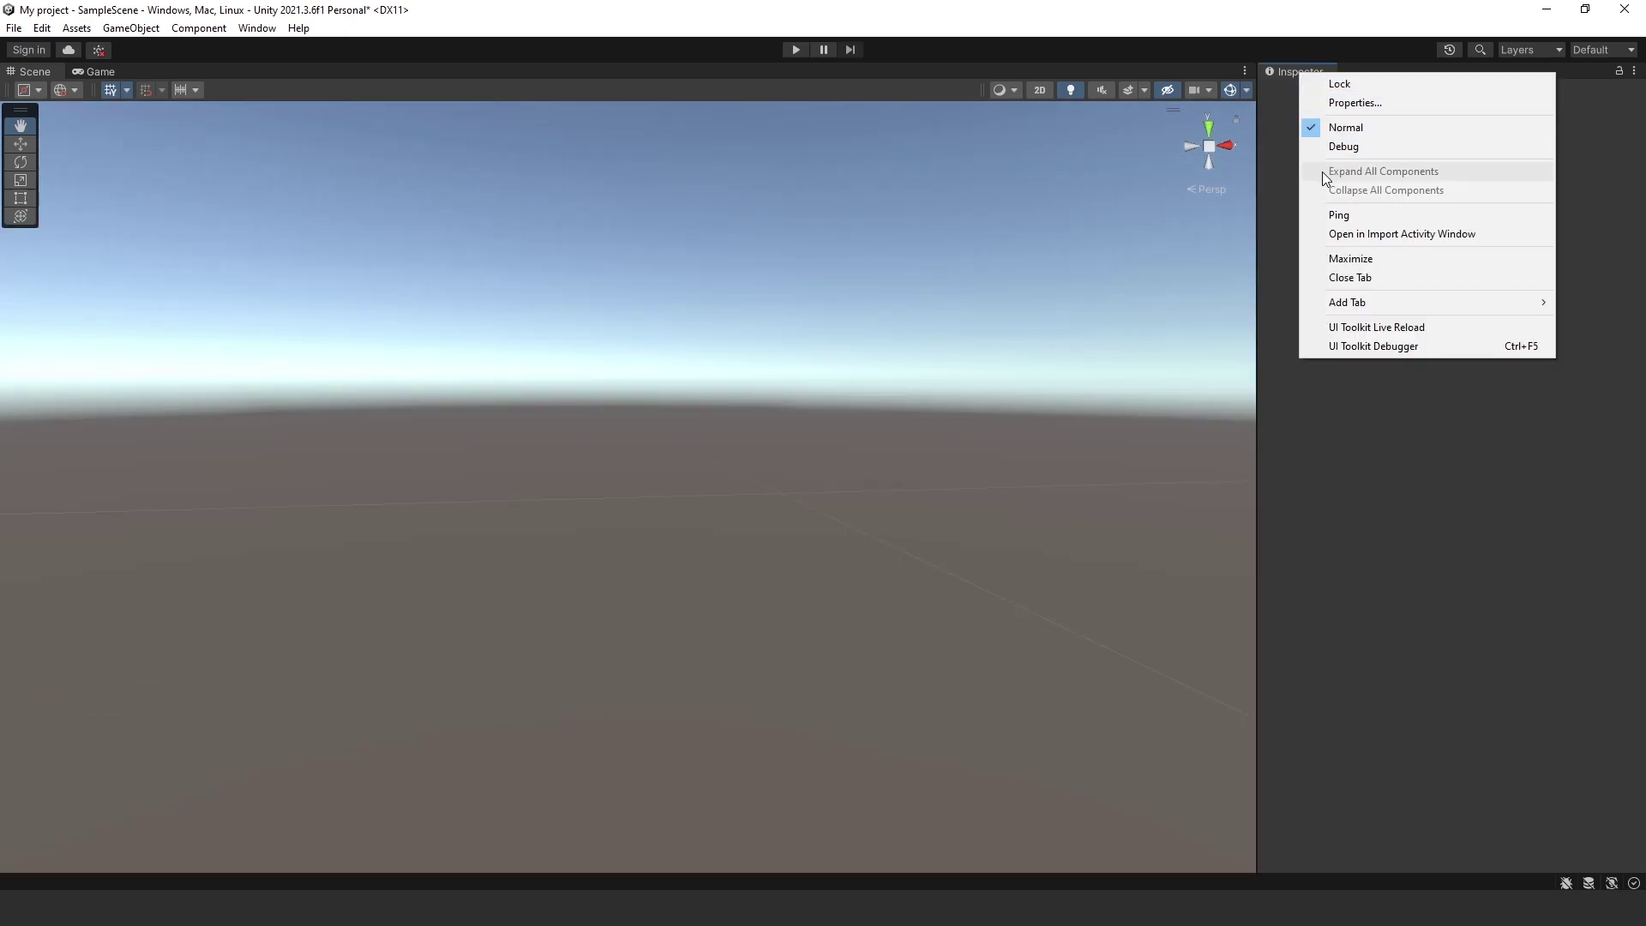
pyautogui.click(1339, 276)
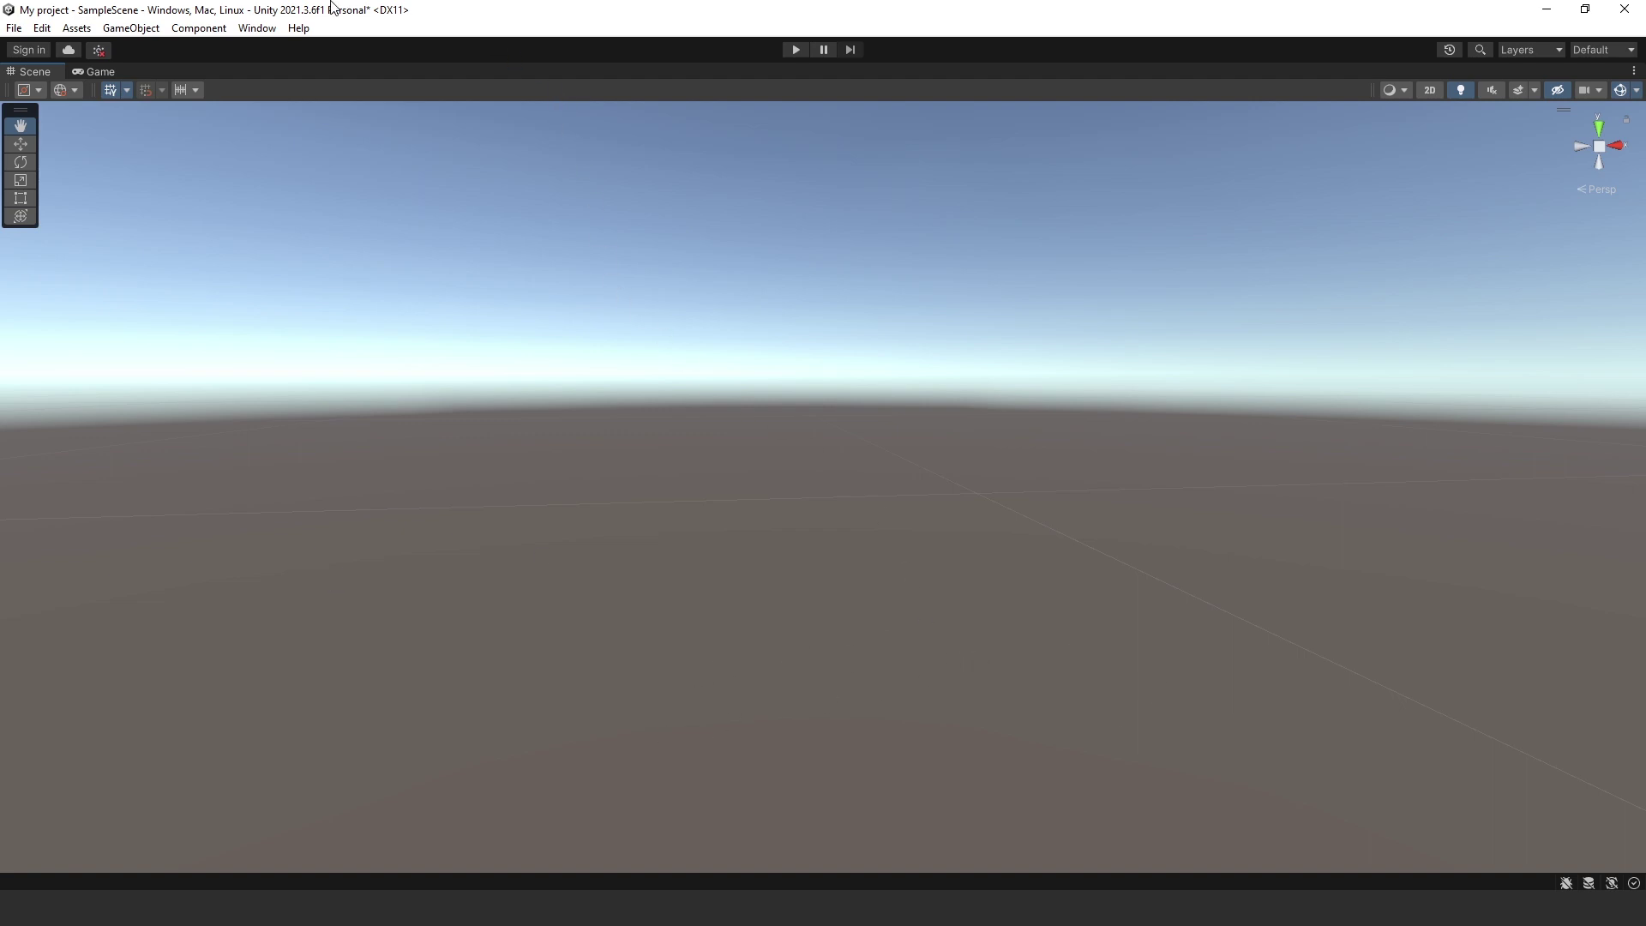
# Step: Reopen the Project panel from Window > General and dock it along the bottom edge
pyautogui.click(257, 27)
pyautogui.moveTo(326, 328)
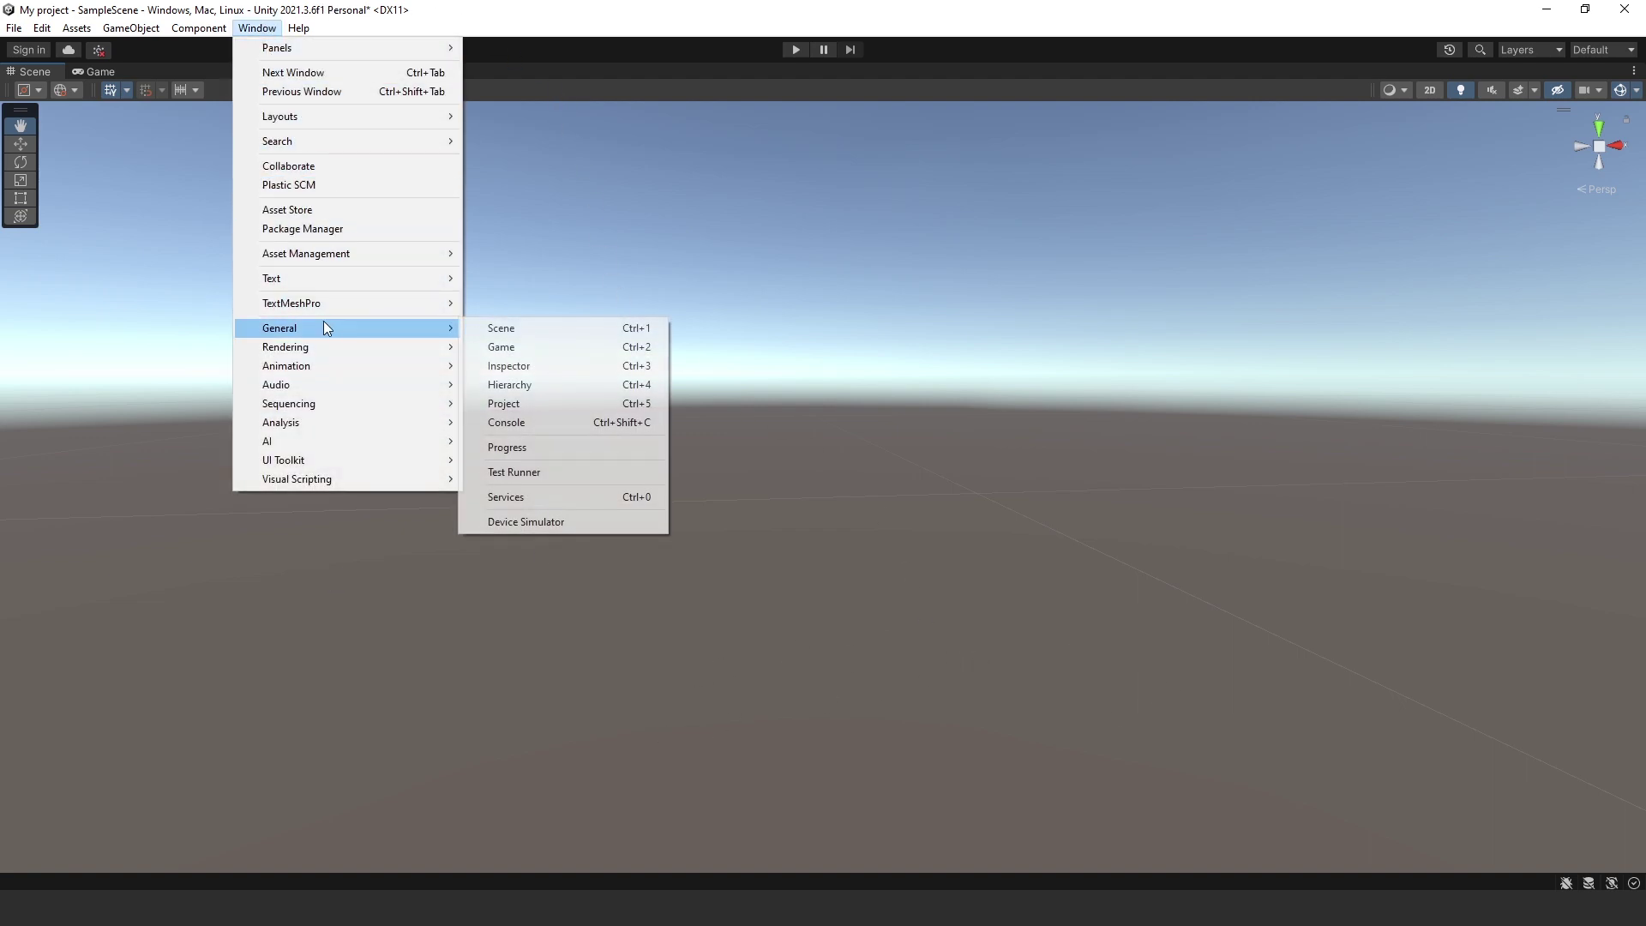
pyautogui.click(550, 403)
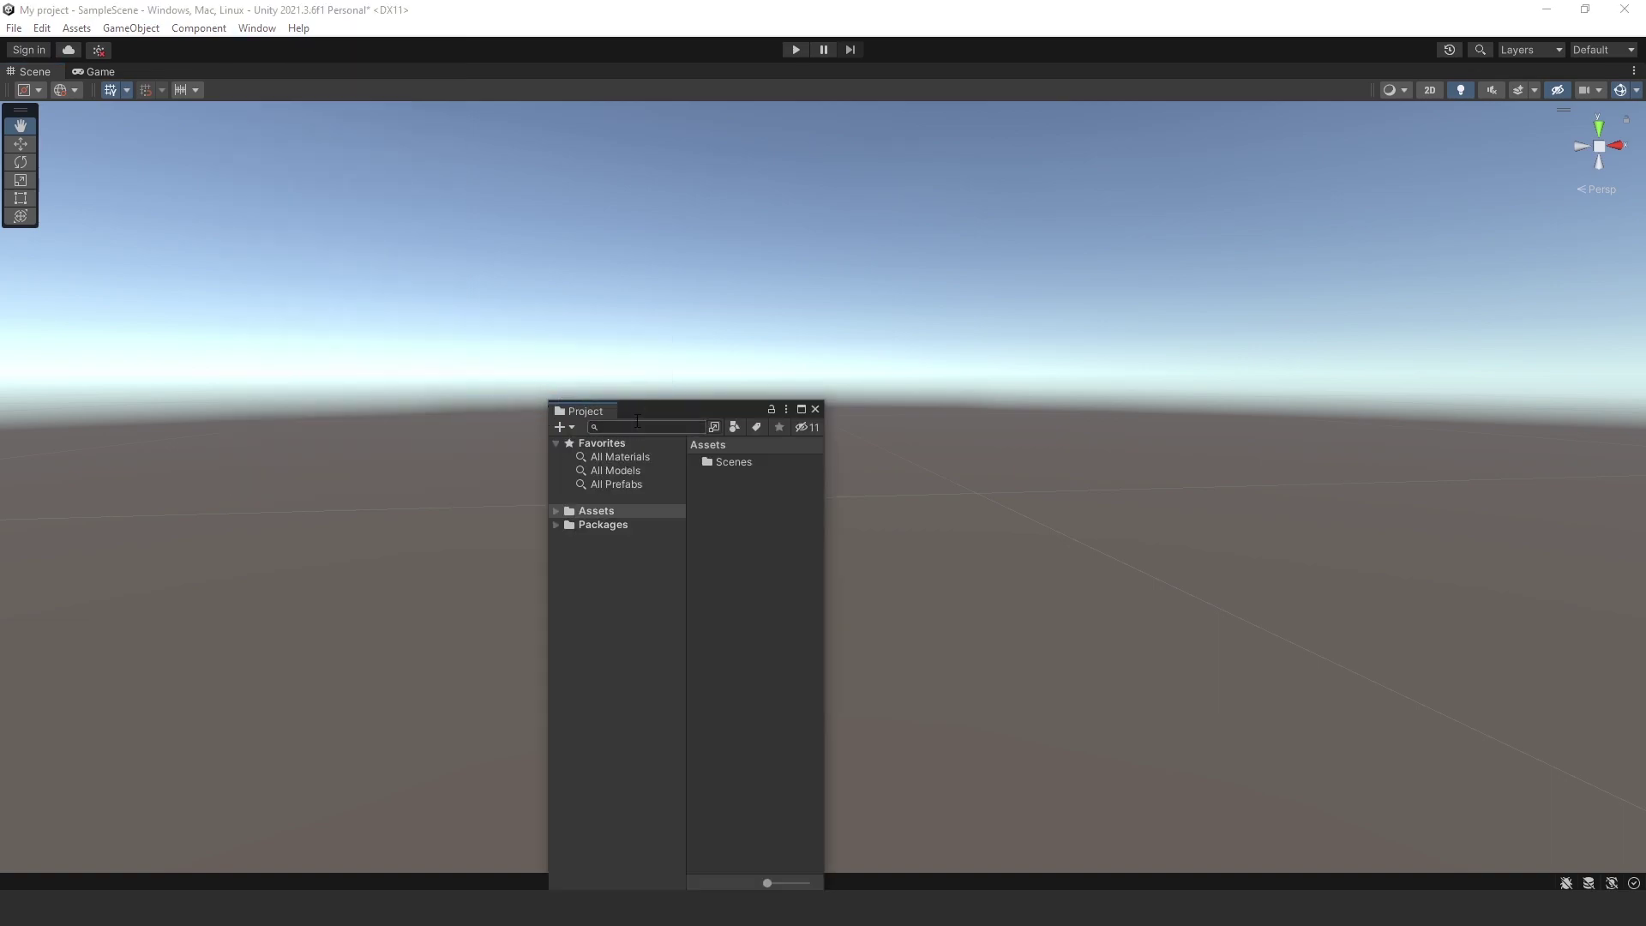
pyautogui.moveTo(633, 414); pyautogui.dragTo(62, 360)
pyautogui.moveTo(40, 69); pyautogui.dragTo(842, 822)
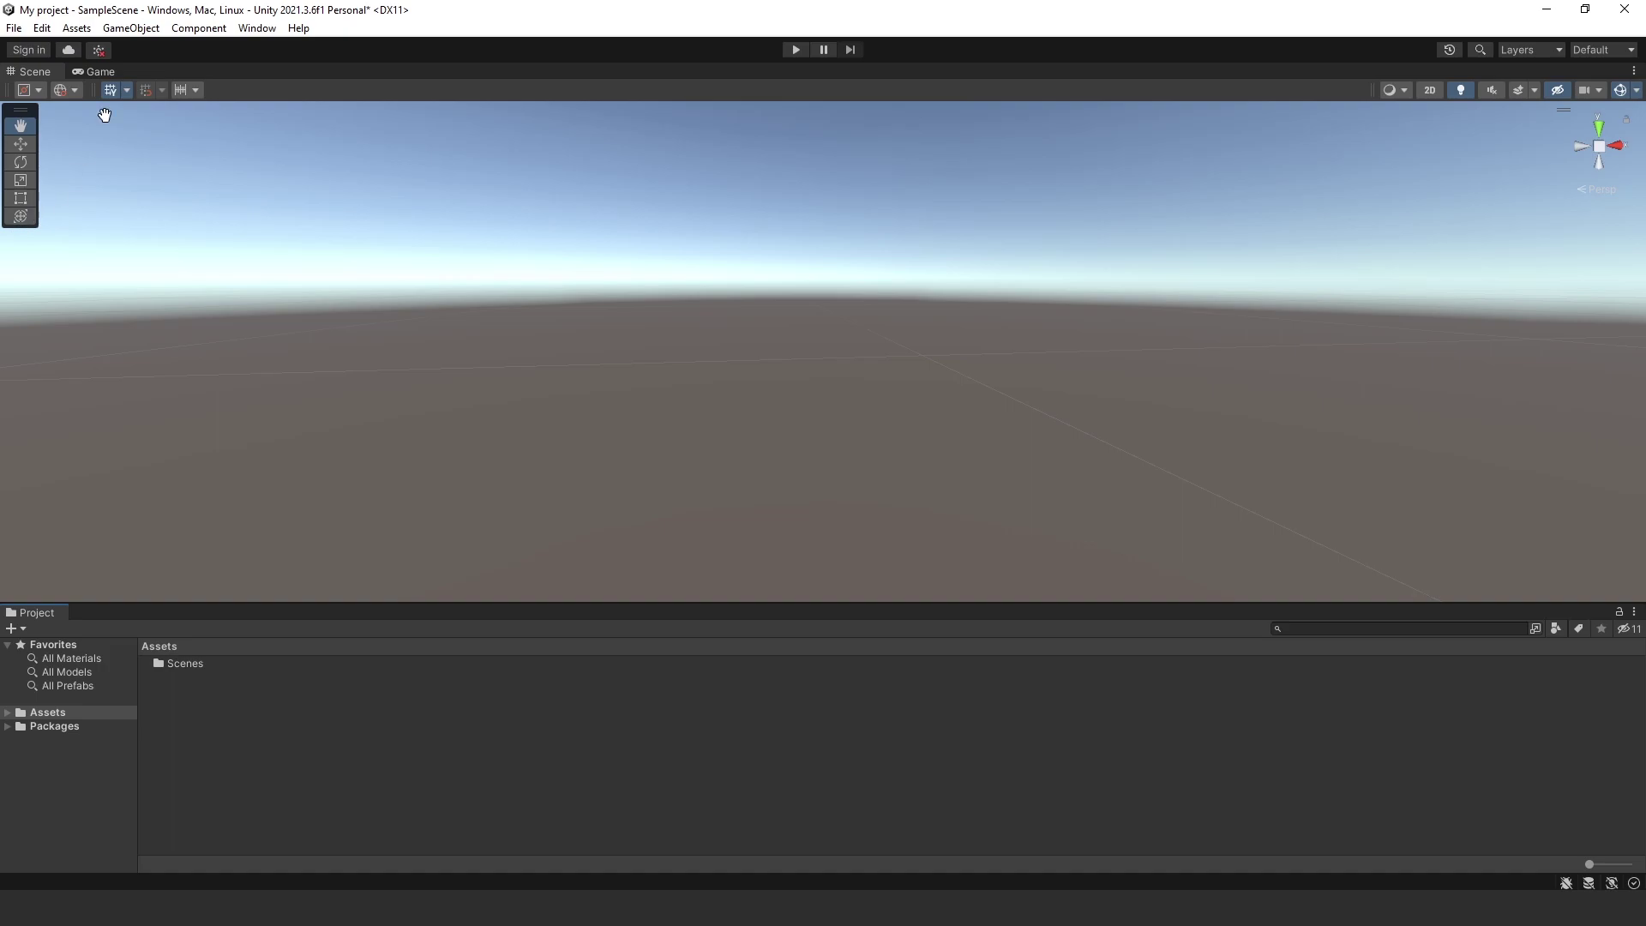
# Step: Create a folder in Assets, keeping the default name New Folder
pyautogui.doubleClick(197, 662)
pyautogui.click(156, 645)
pyautogui.rightClick(171, 665)
pyautogui.moveTo(257, 273)
pyautogui.click(537, 120)
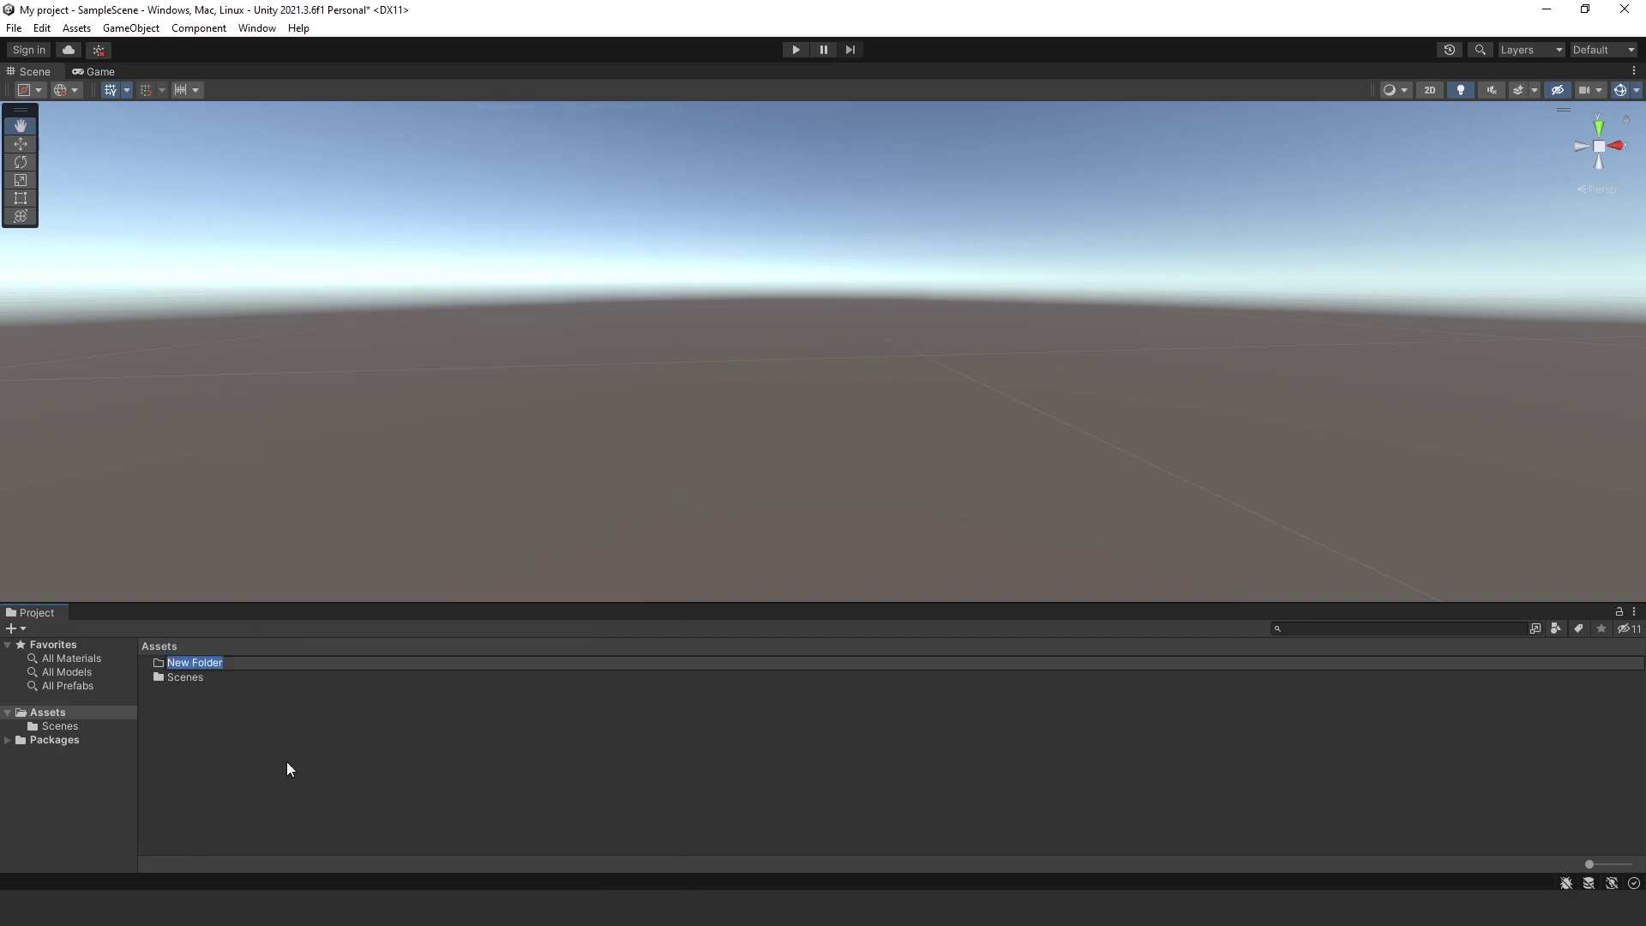
pyautogui.click(223, 663)
# Step: Drag New Folder into Scenes and open Scenes to confirm it sits beside SampleScene
pyautogui.moveTo(475, 663); pyautogui.dragTo(478, 677)
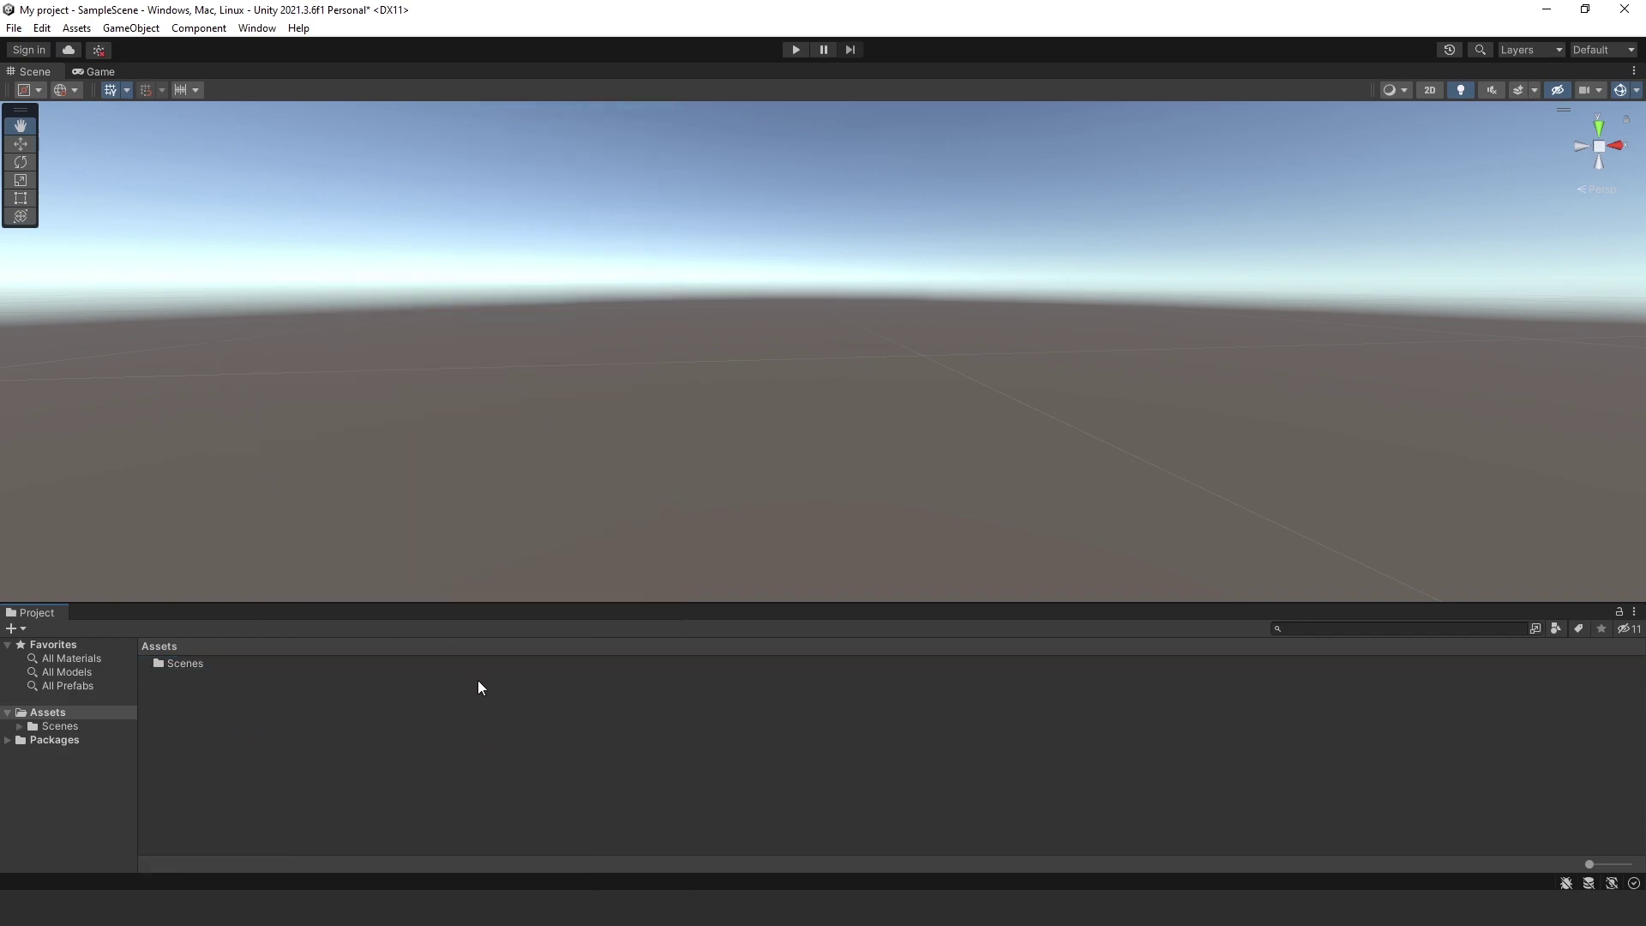
pyautogui.doubleClick(415, 662)
pyautogui.click(490, 719)
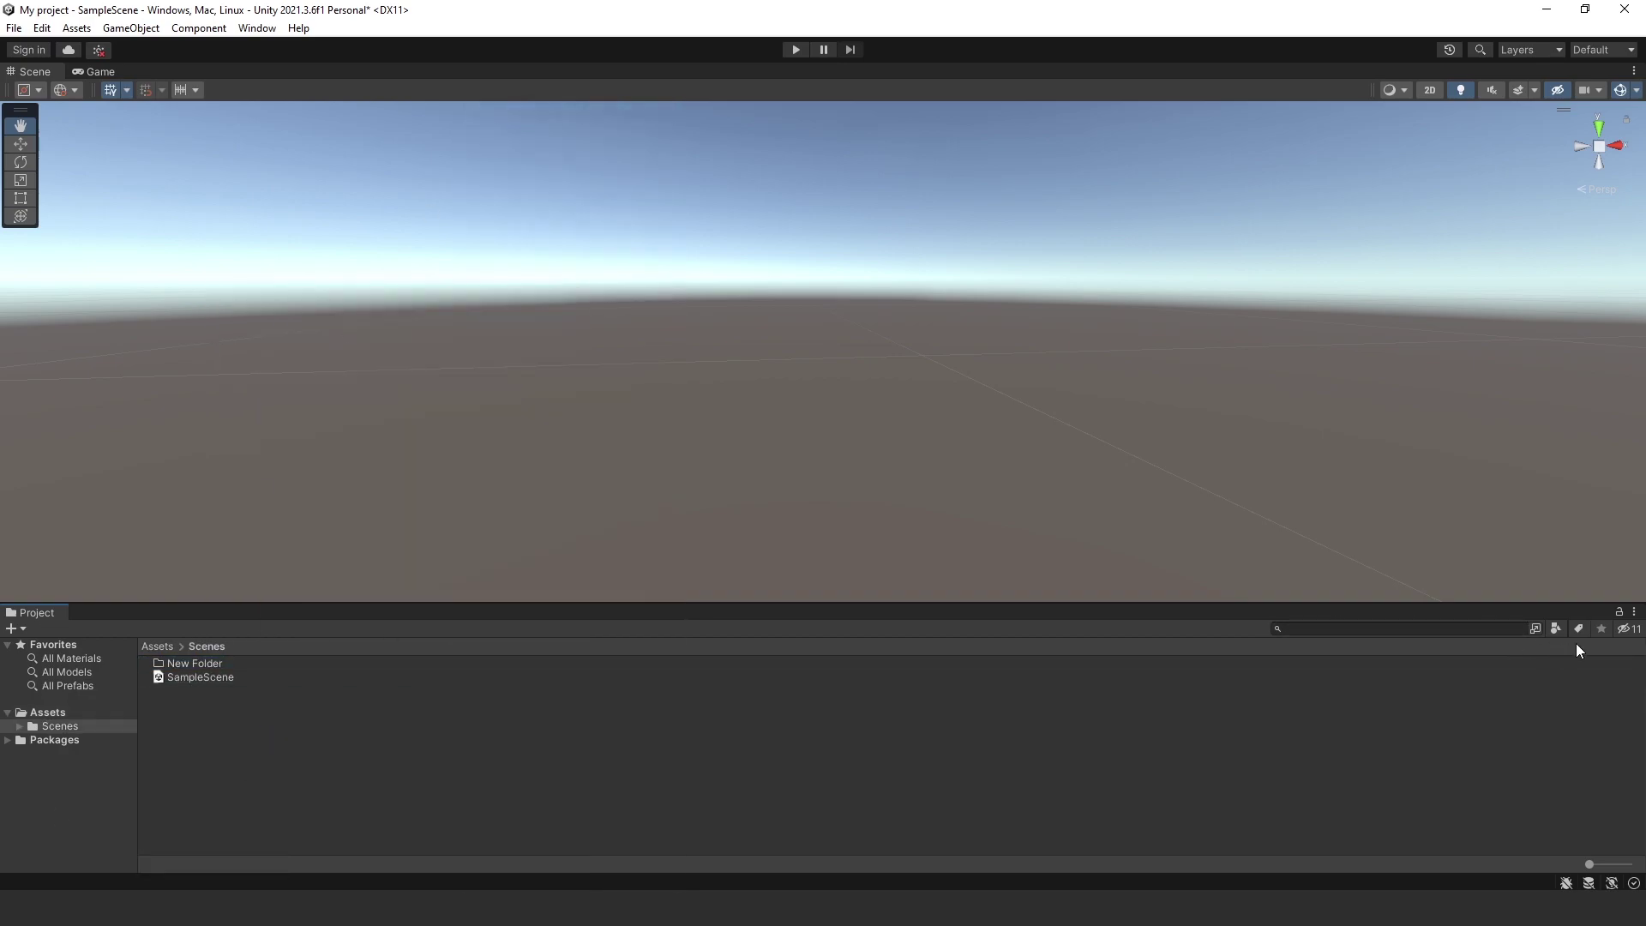
# Step: Switch the Project panel to One Column Layout, then back to Two Column Layout
pyautogui.click(1634, 612)
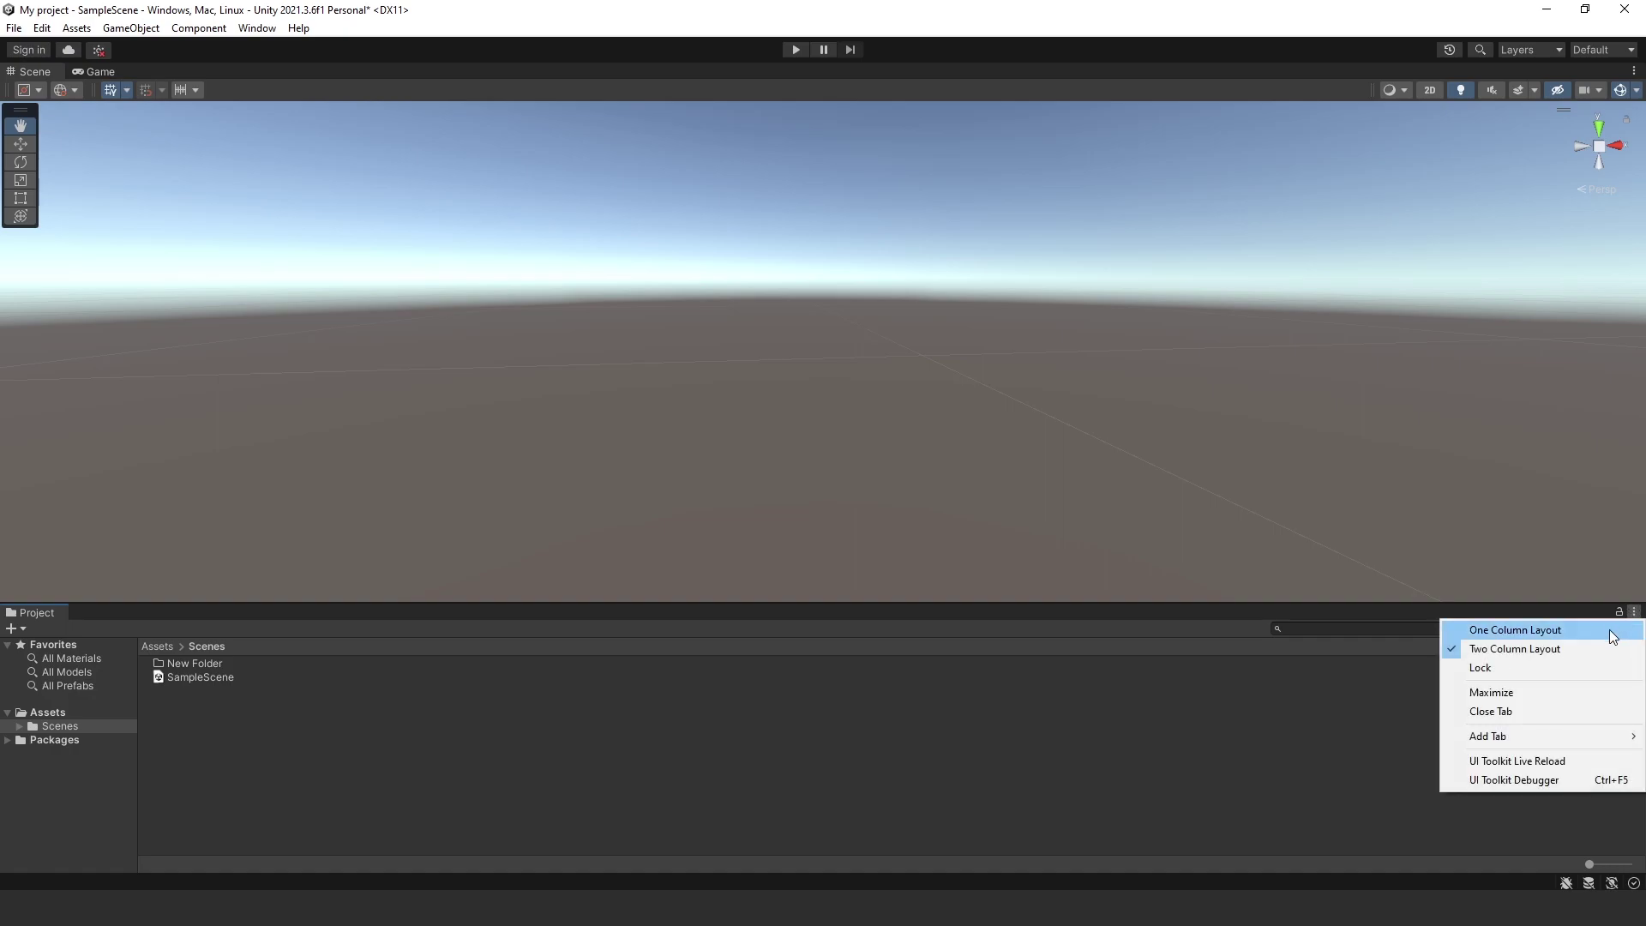
pyautogui.click(1515, 631)
pyautogui.click(1634, 612)
pyautogui.click(1562, 647)
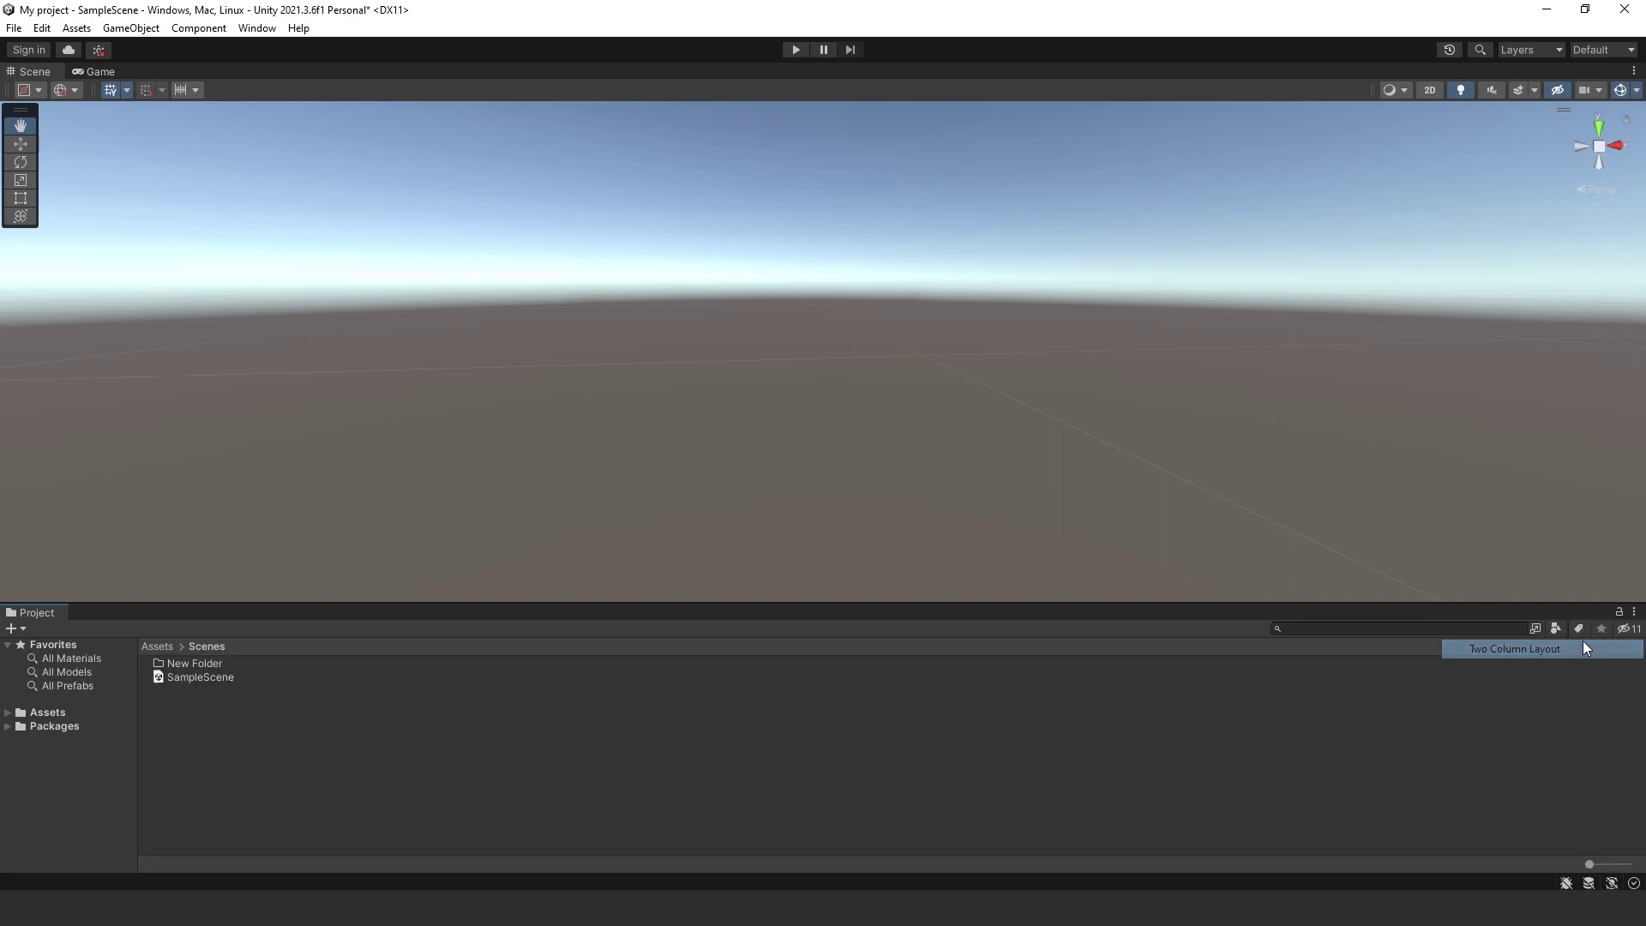
# Step: Drag the icon-size slider right to enlarge the items and select SampleScene
pyautogui.click(1634, 612)
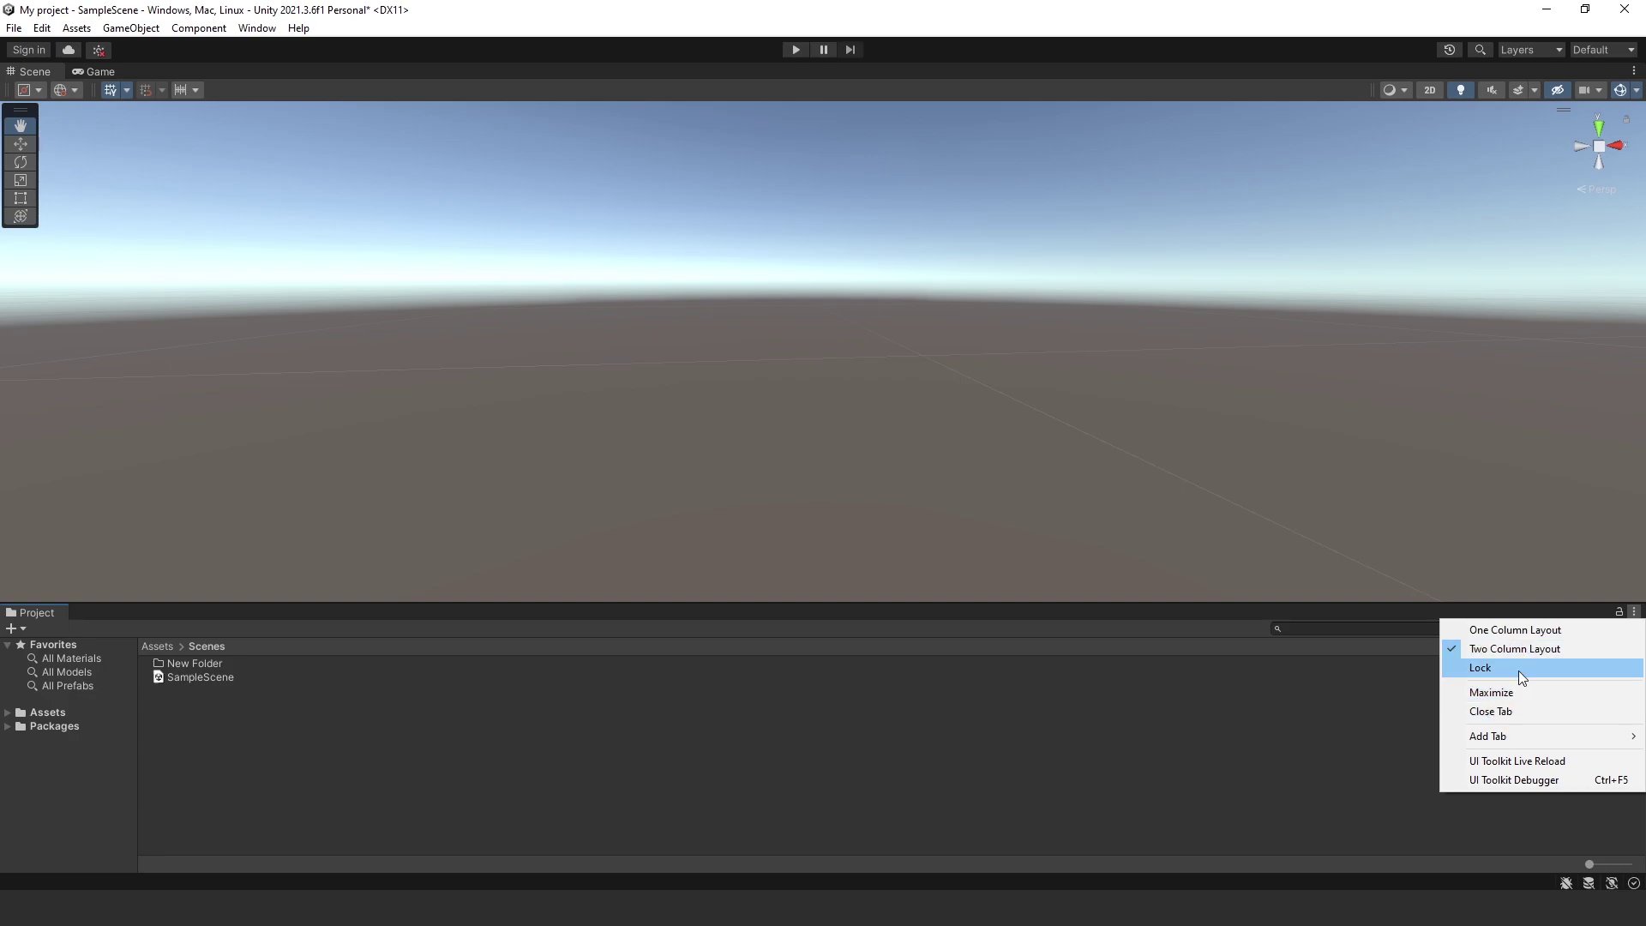
pyautogui.moveTo(1589, 864)
pyautogui.mouseDown()
pyautogui.moveTo(1633, 864)
pyautogui.moveTo(1536, 845)
pyautogui.moveTo(1613, 869)
pyautogui.mouseUp()
pyautogui.press('Down')
# Step: Return the Project view to Assets and focus the Scene view from the Window menu
pyautogui.click(177, 693)
pyautogui.click(157, 646)
pyautogui.click(257, 28)
pyautogui.moveTo(360, 327)
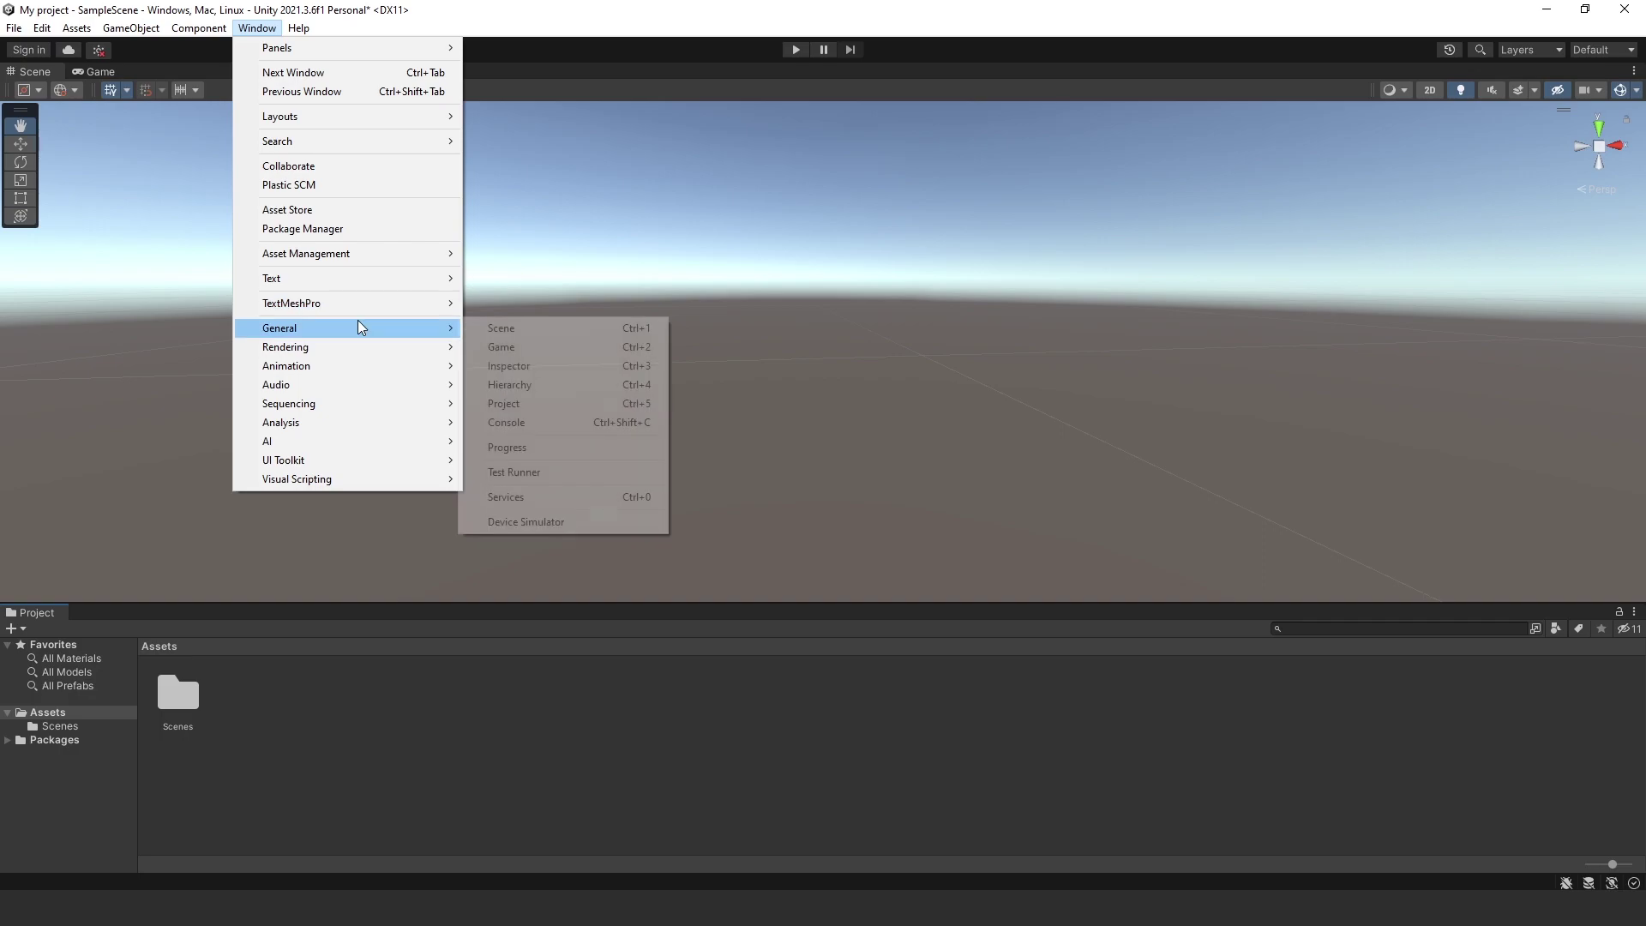
pyautogui.click(589, 333)
# Step: Reopen the Inspector, dock it as a right-hand column and widen it
pyautogui.click(254, 30)
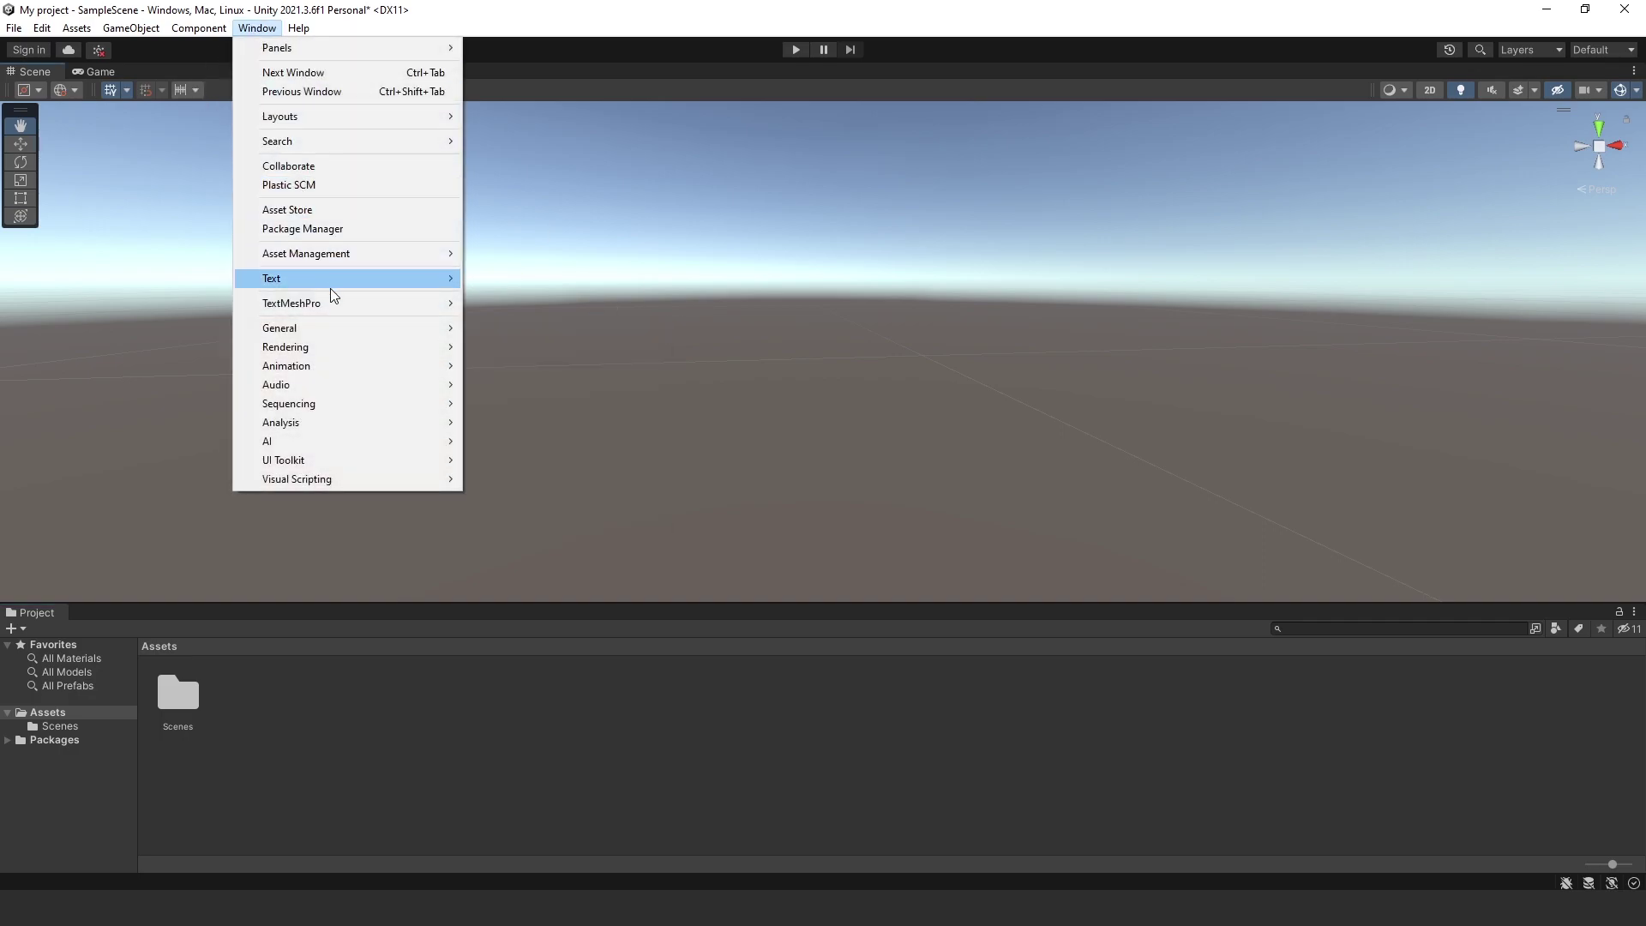
pyautogui.moveTo(344, 327)
pyautogui.click(606, 368)
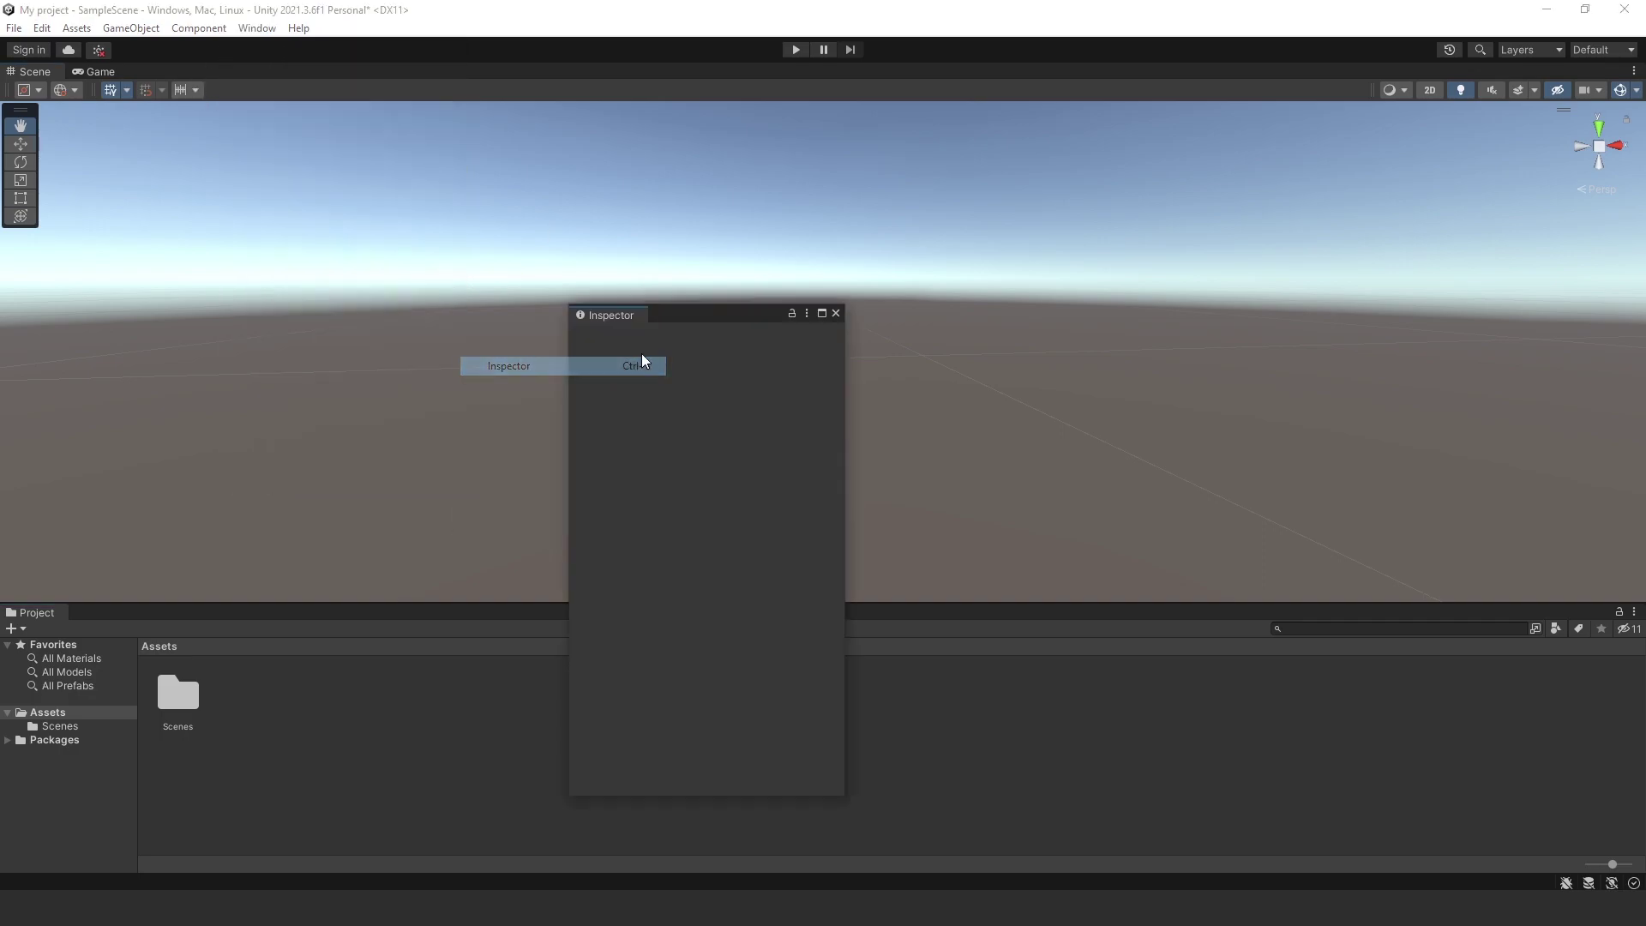
pyautogui.moveTo(601, 322); pyautogui.dragTo(1617, 364)
pyautogui.moveTo(1133, 72); pyautogui.dragTo(1639, 384)
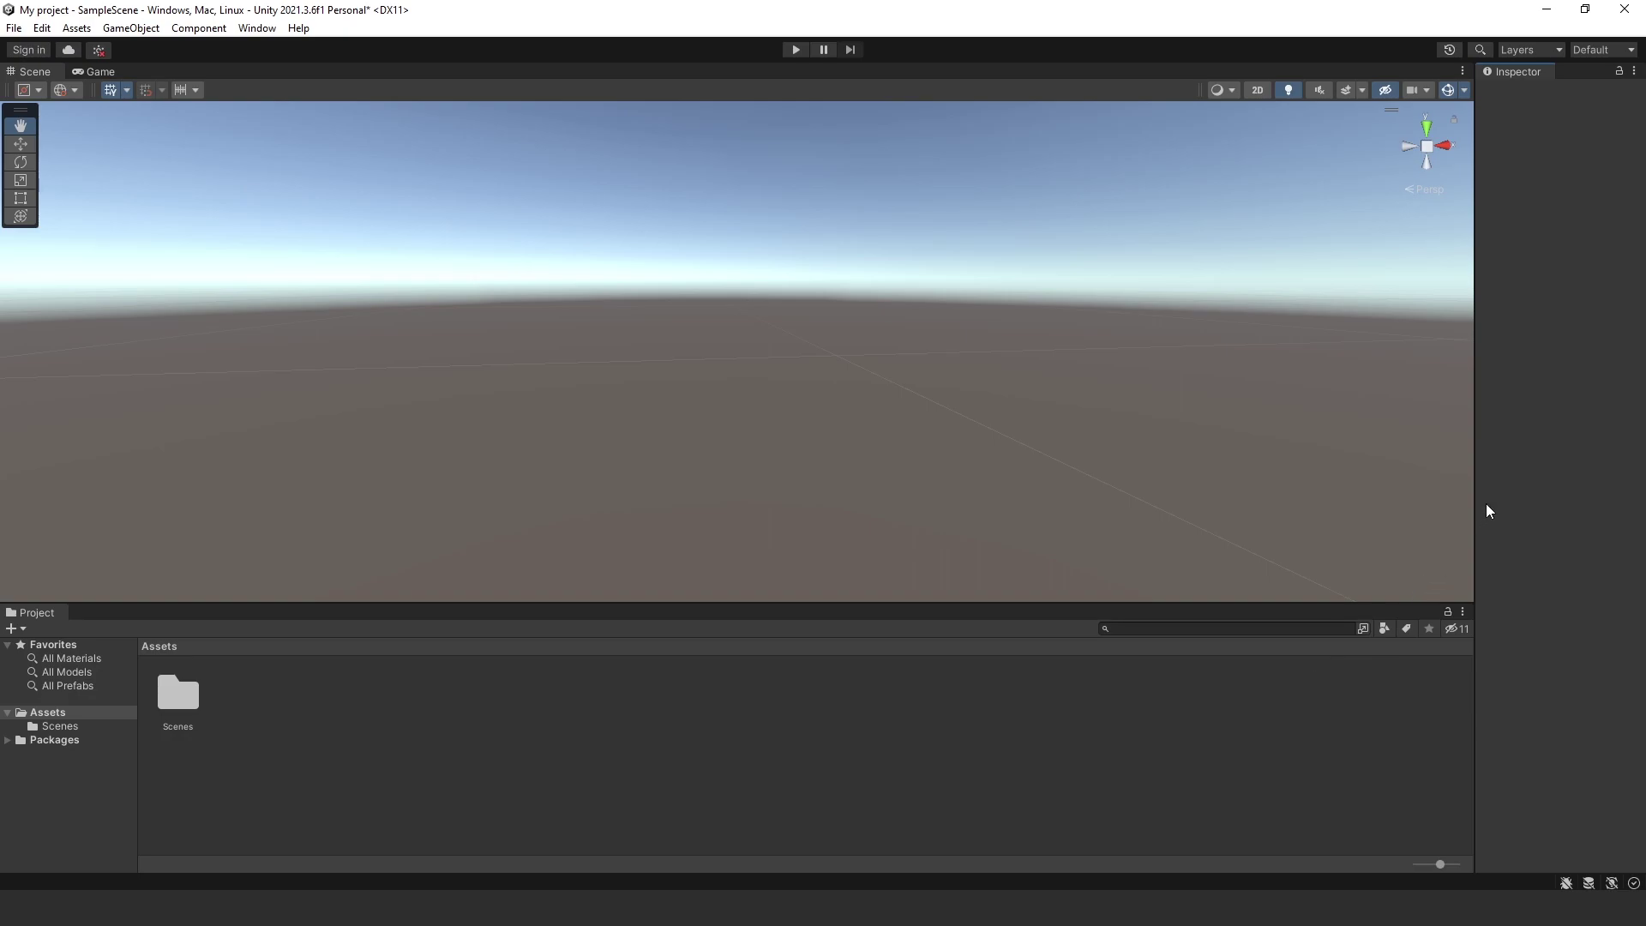
pyautogui.moveTo(1472, 504); pyautogui.dragTo(1352, 503)
# Step: Reset the editor to the Default layout from Window > Layouts
pyautogui.click(255, 28)
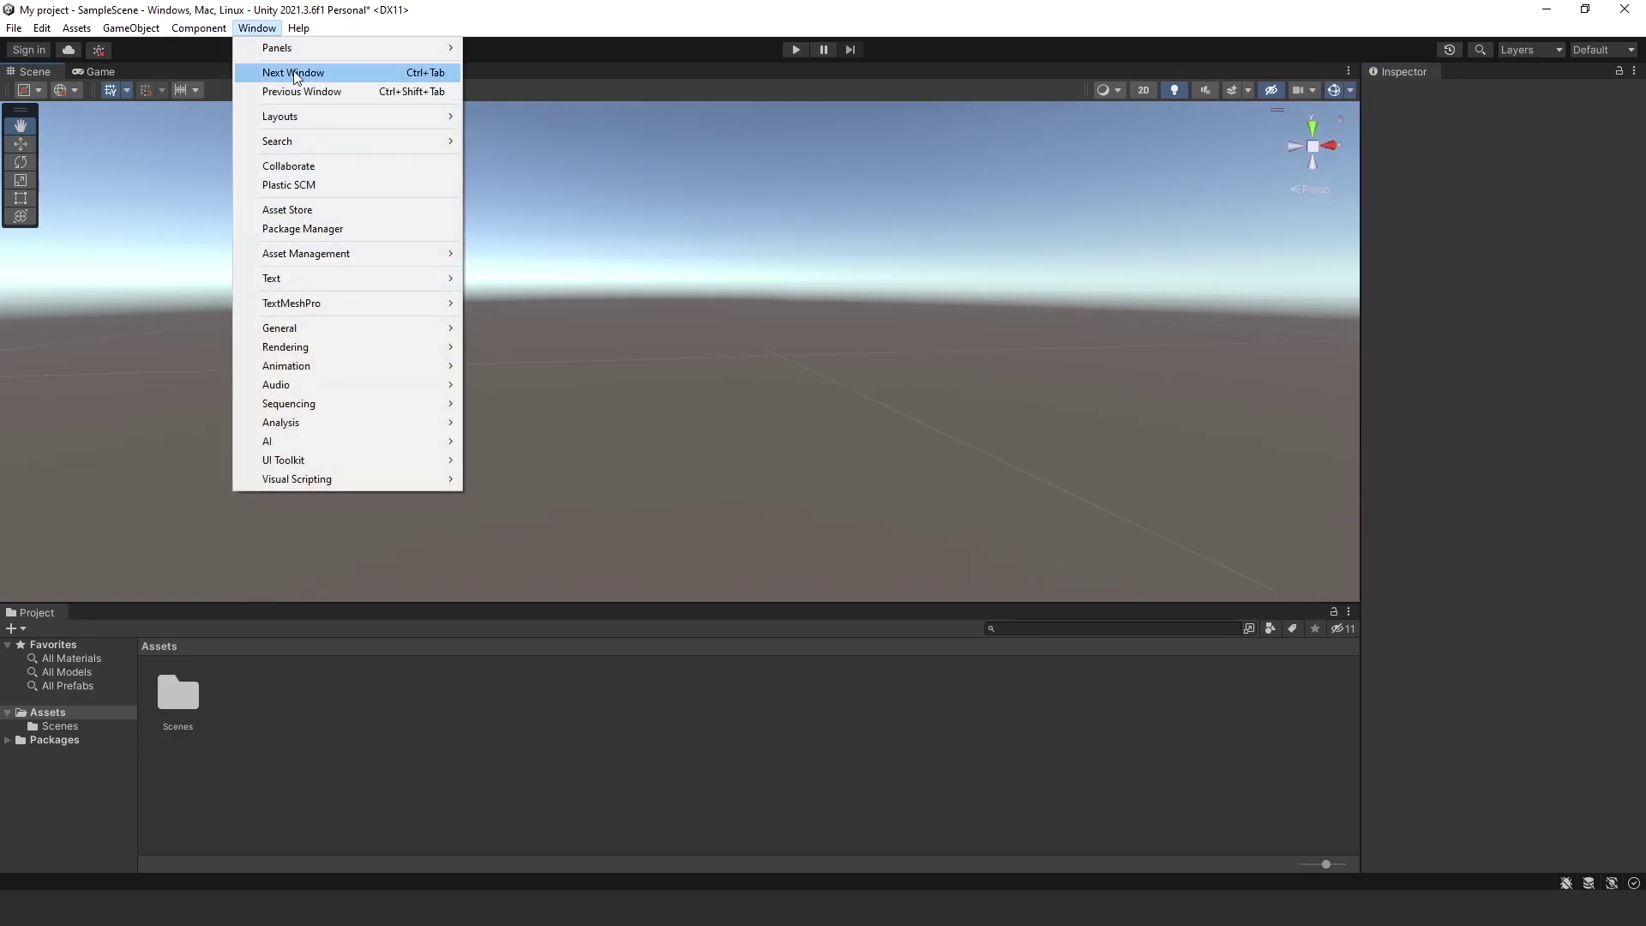
pyautogui.moveTo(198, 28)
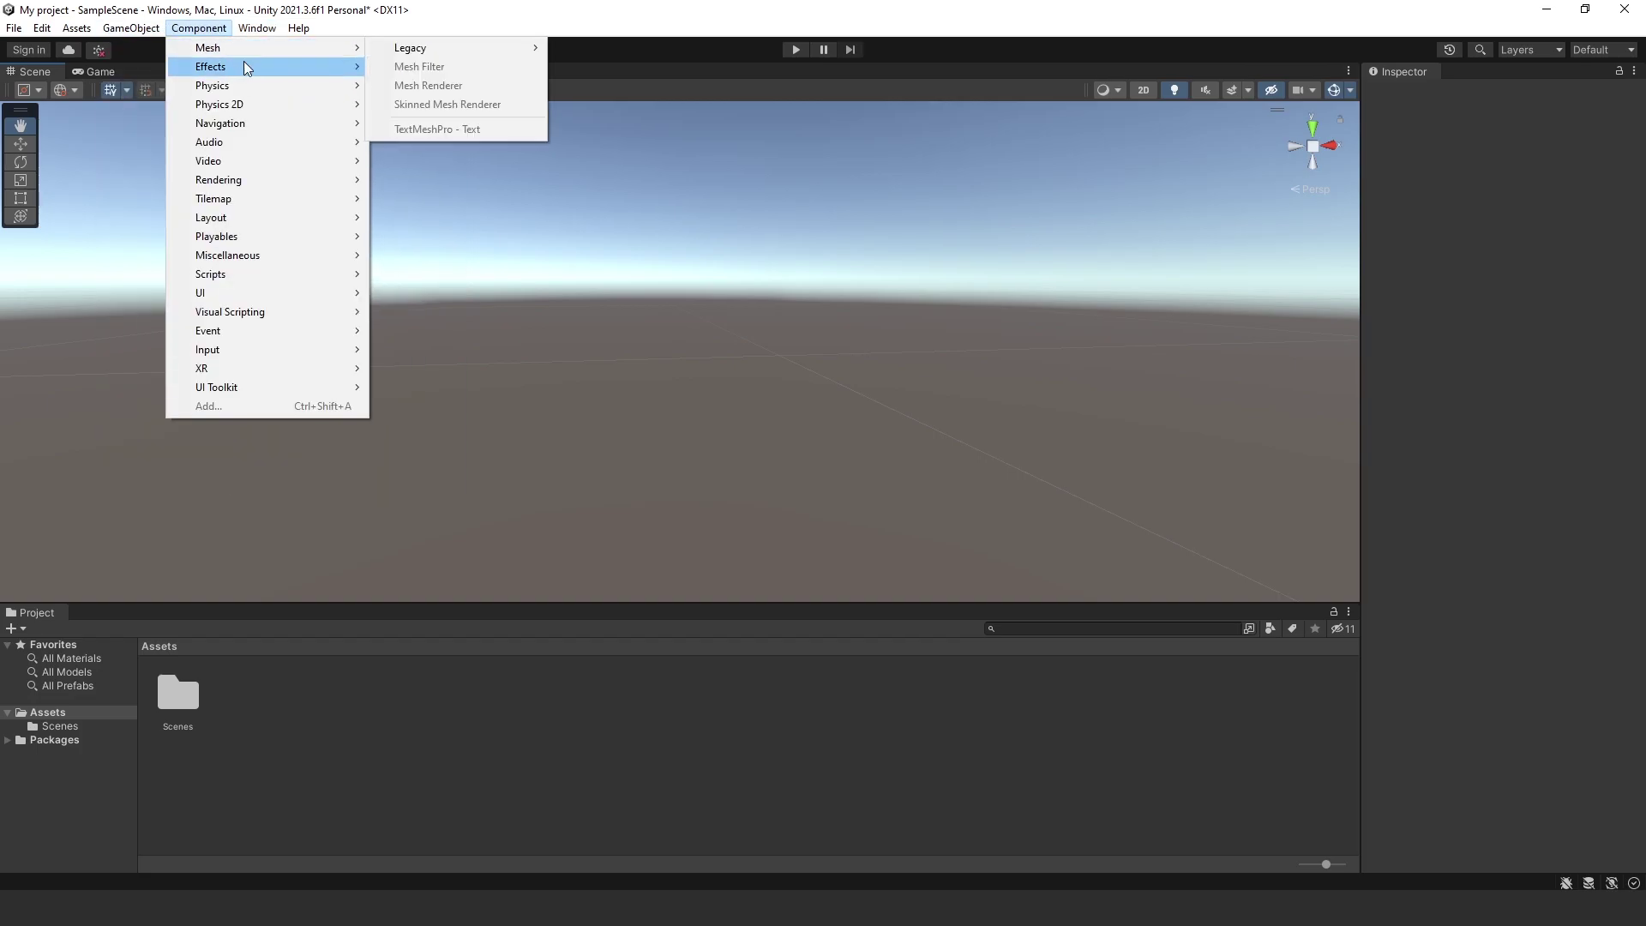
pyautogui.click(199, 28)
pyautogui.click(256, 29)
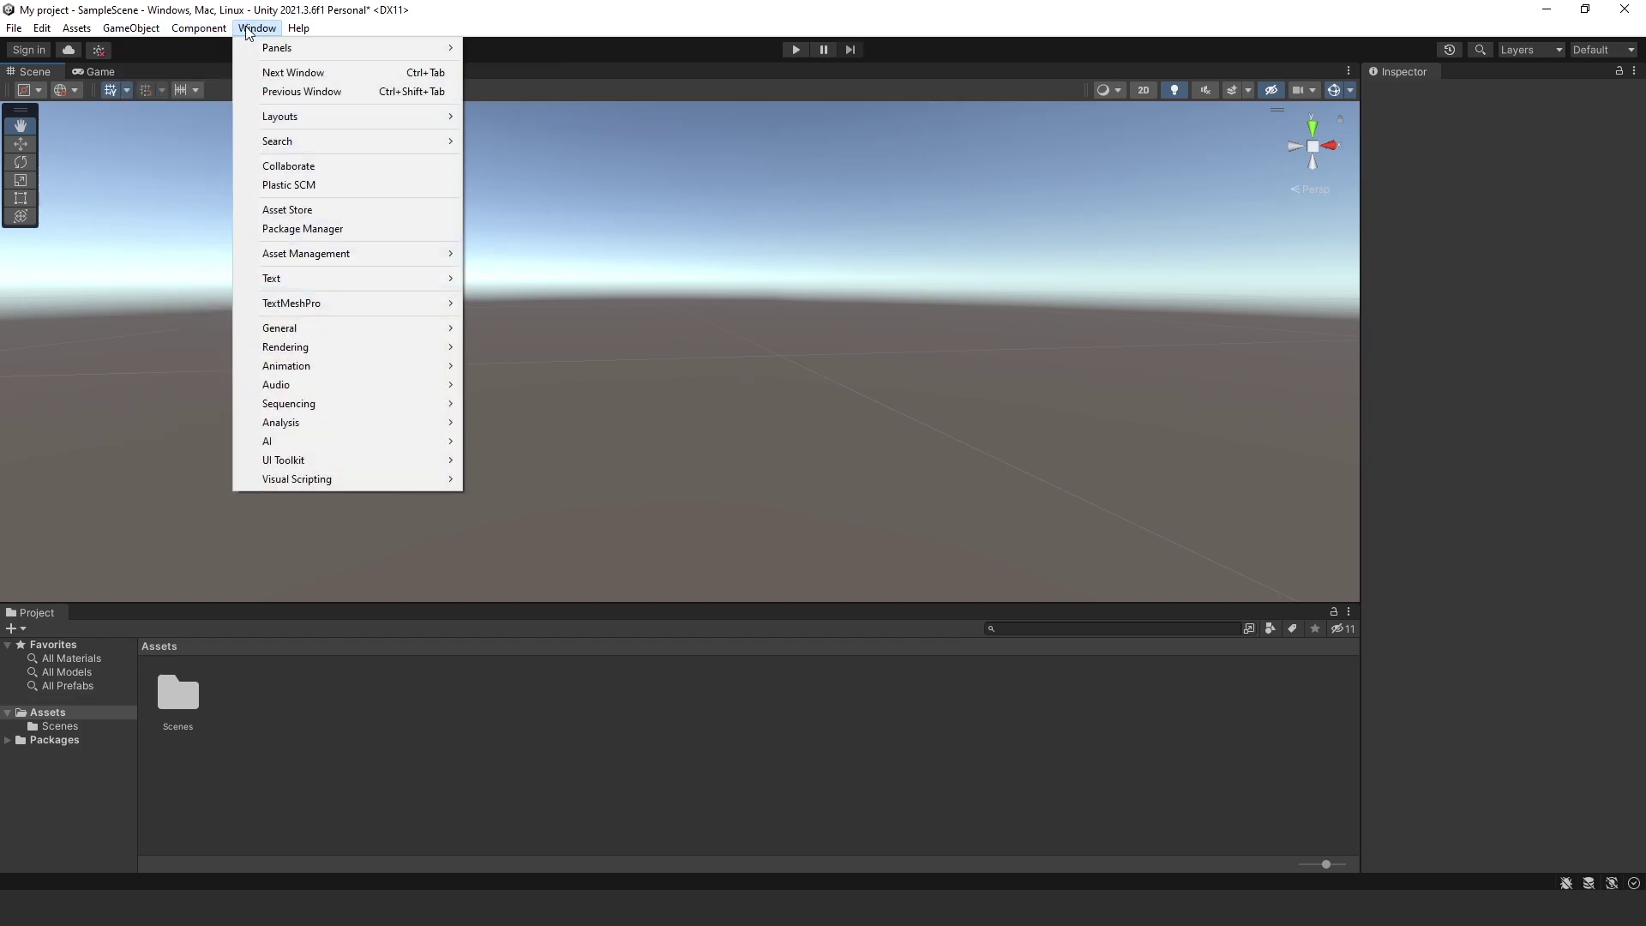
pyautogui.moveTo(424, 116)
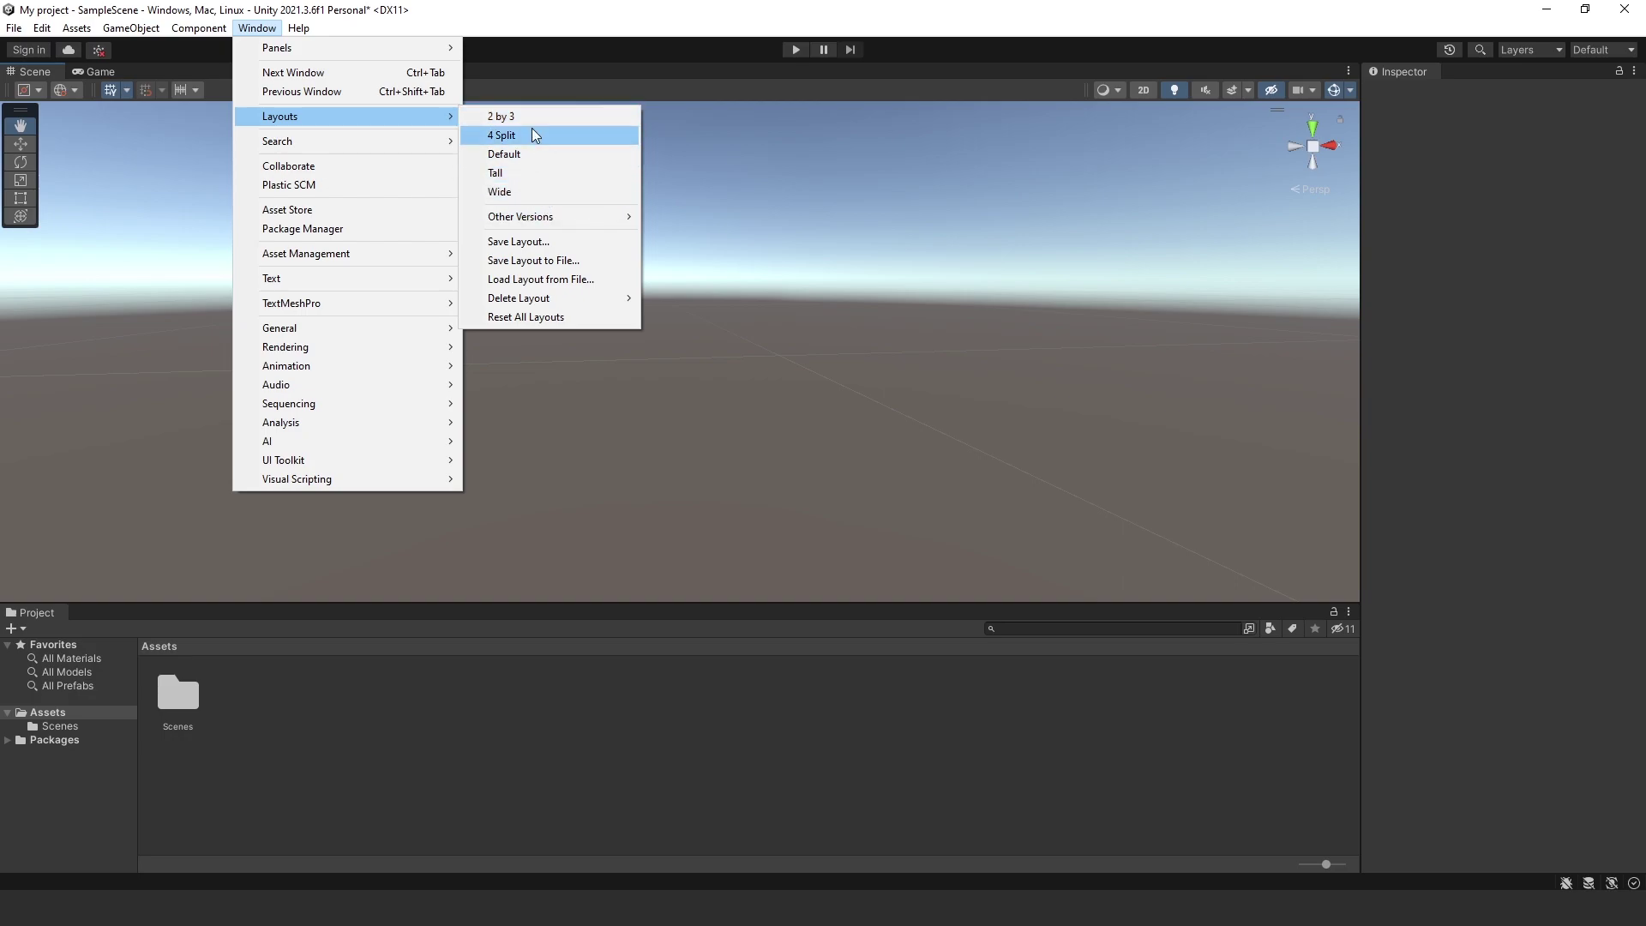
pyautogui.click(535, 153)
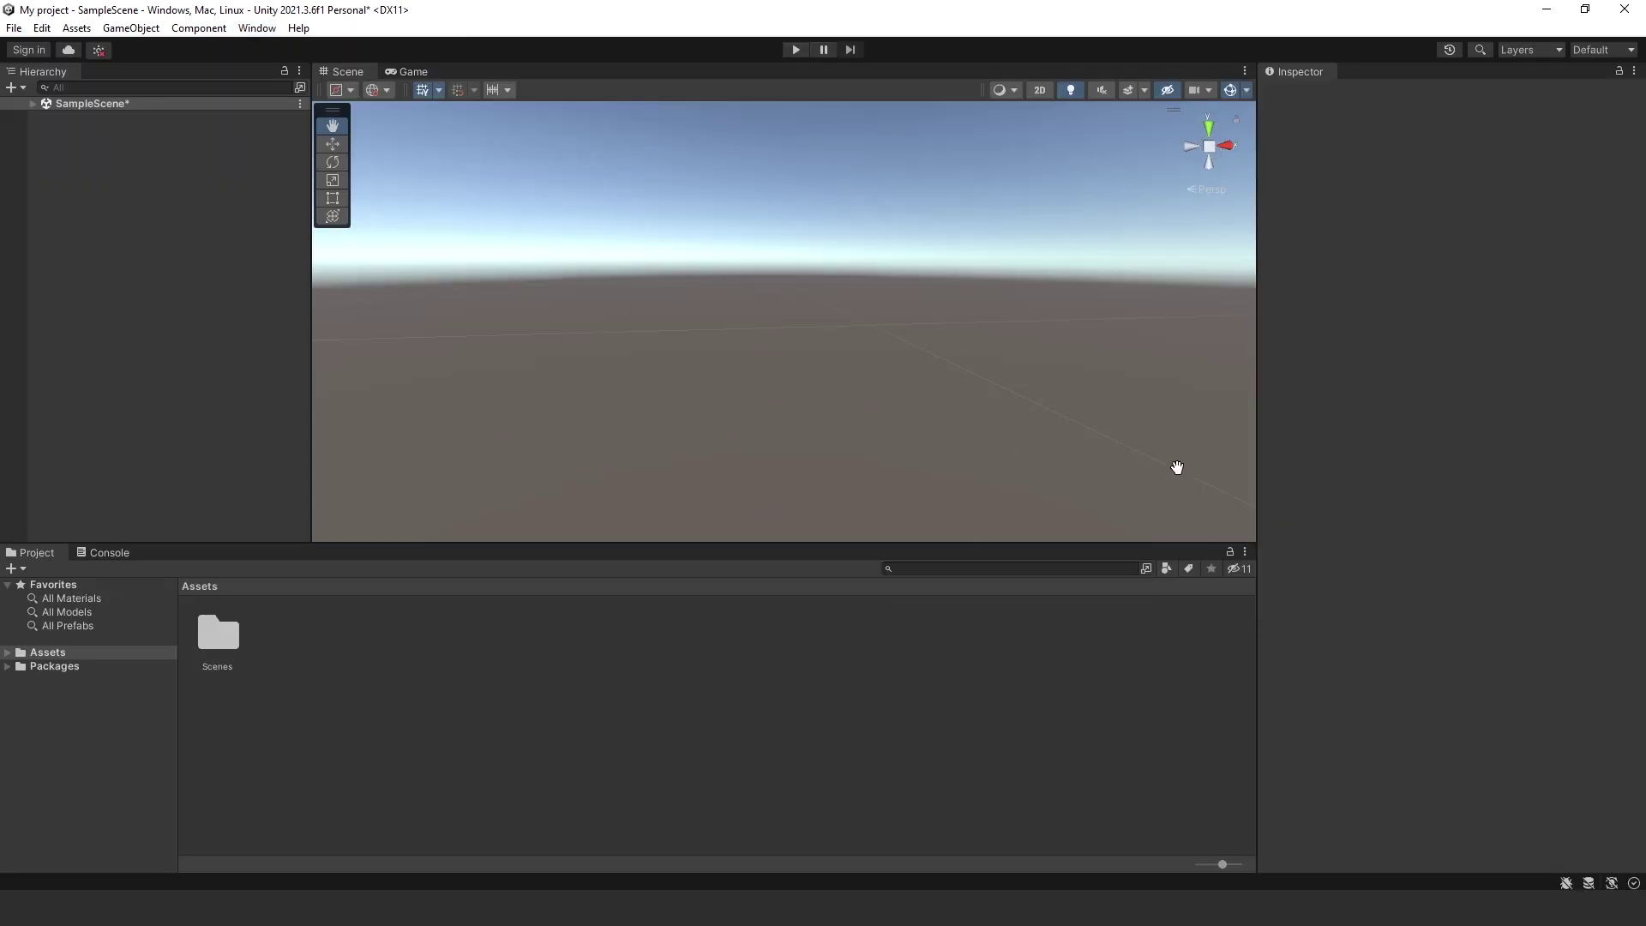
pyautogui.click(255, 28)
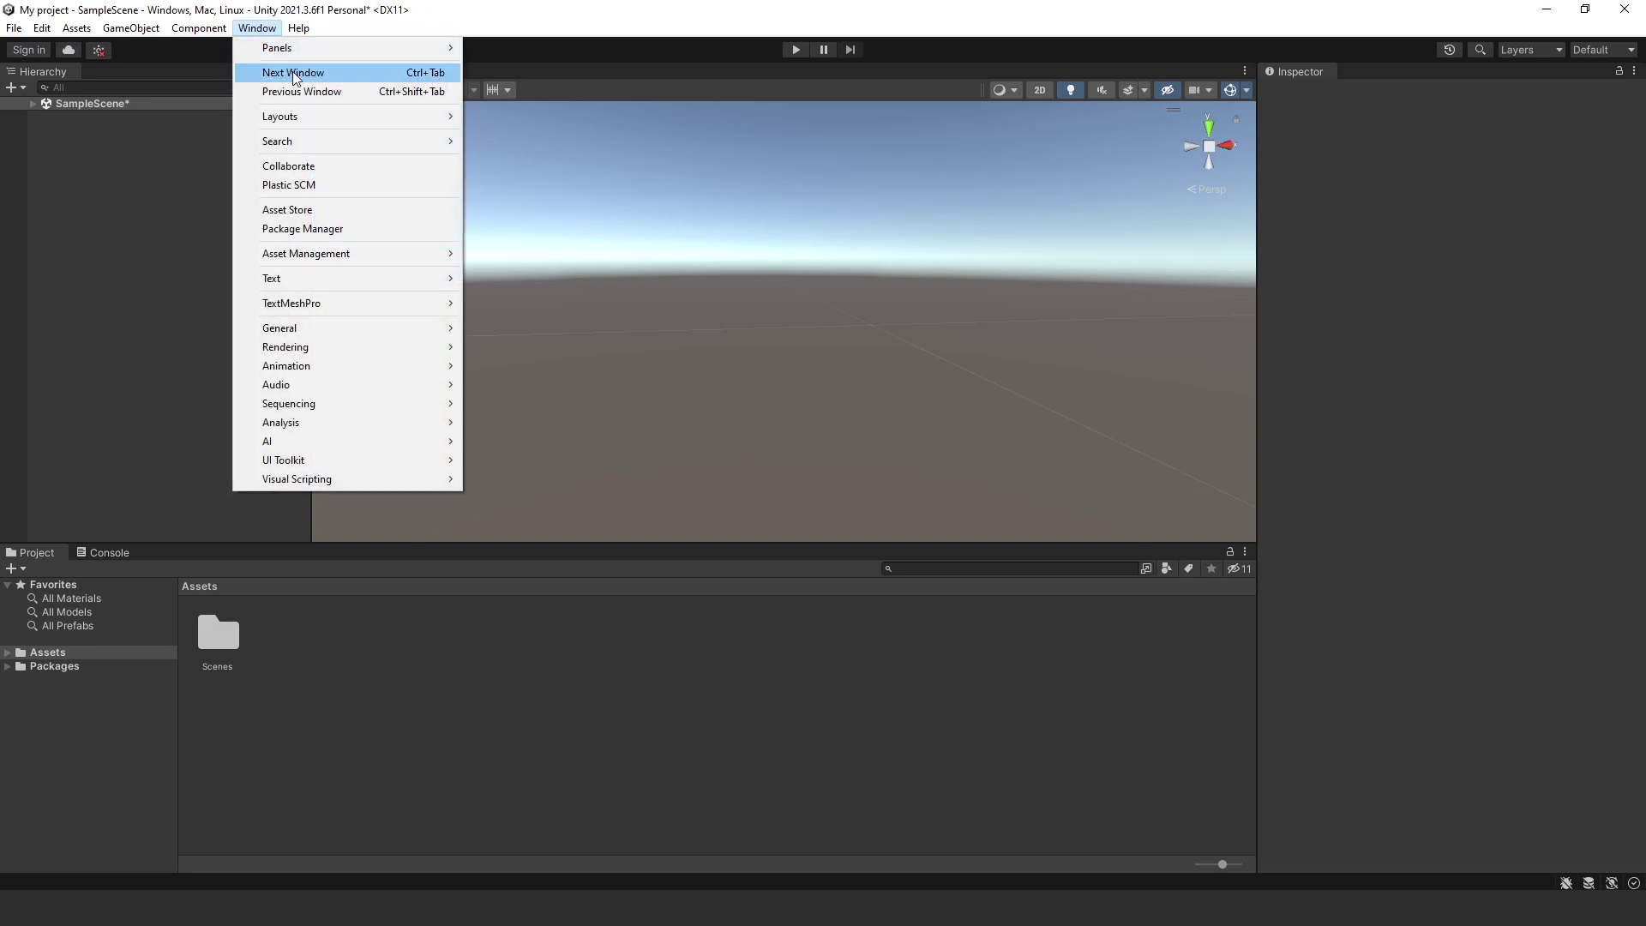
# Step: Apply the 4 Split layout and pan the Top, Front, Right and Persp views slightly
pyautogui.moveTo(327, 115)
pyautogui.click(563, 122)
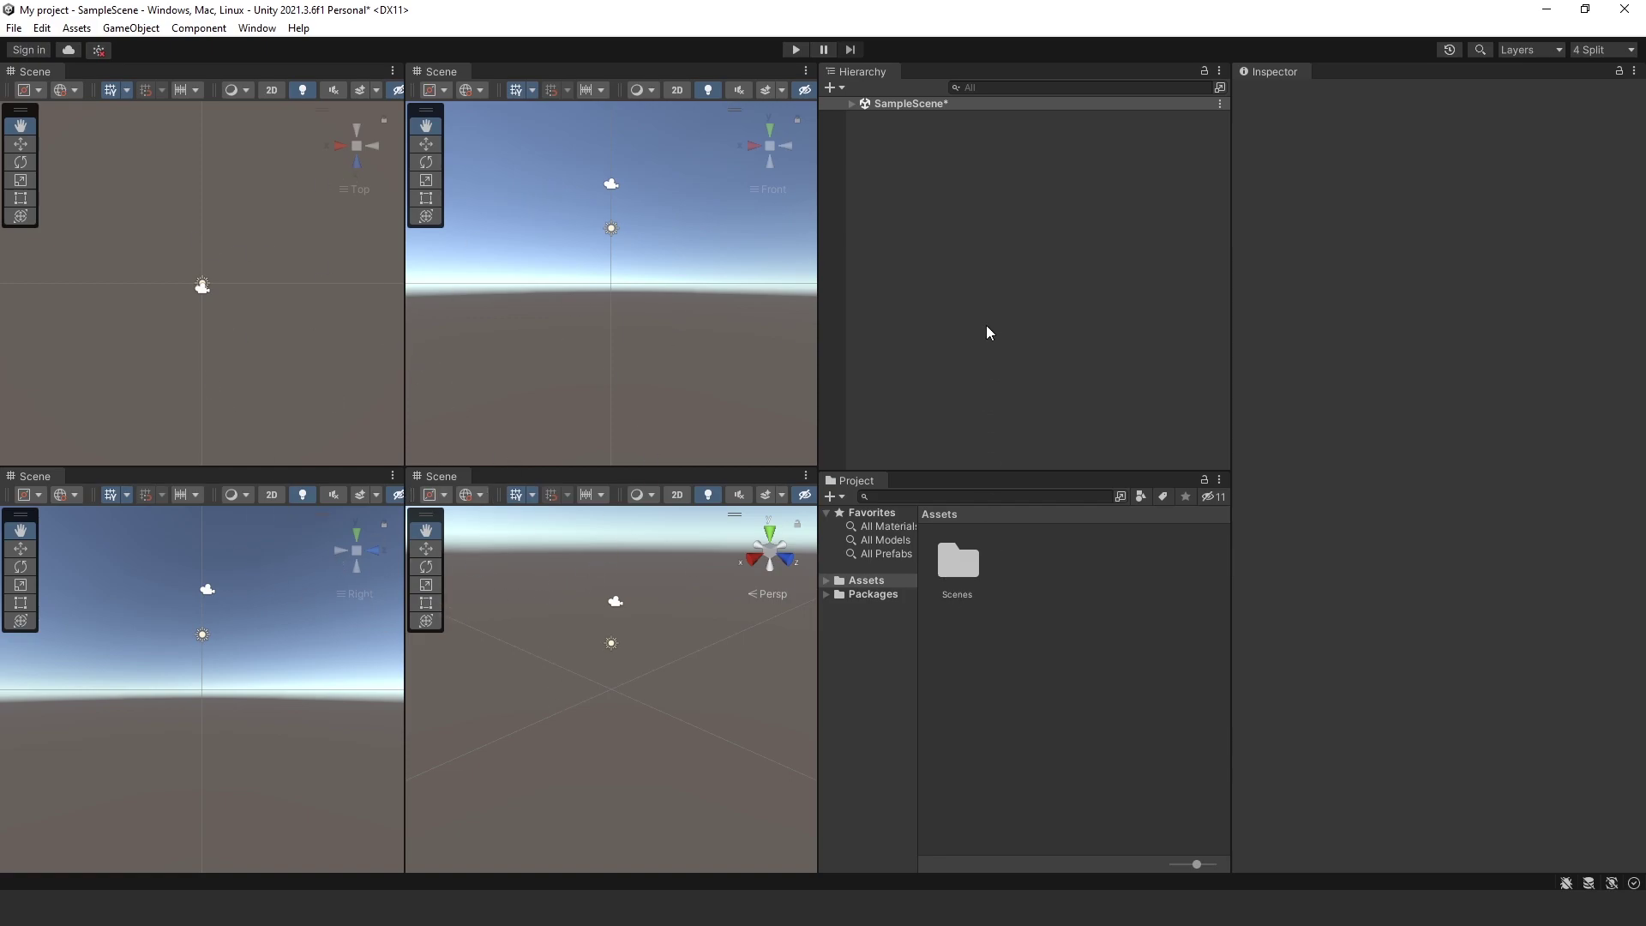
pyautogui.moveTo(481, 389); pyautogui.dragTo(551, 437)
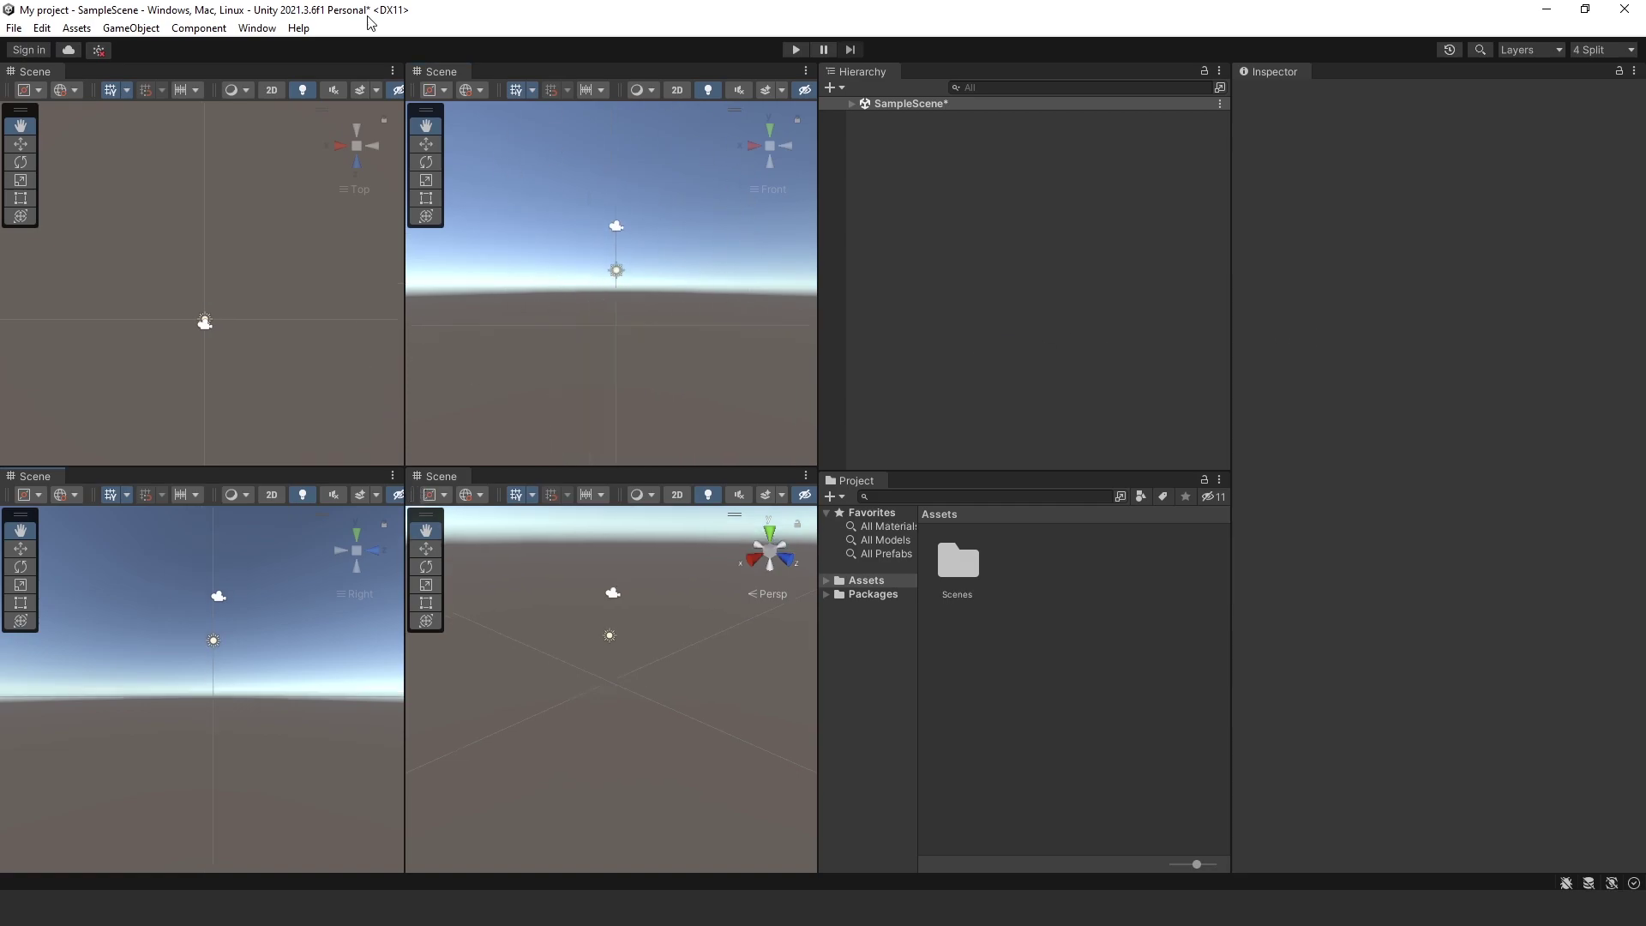
# Step: Switch the editor to the Tall layout and orbit the Scene view to a tilted angle
pyautogui.click(258, 28)
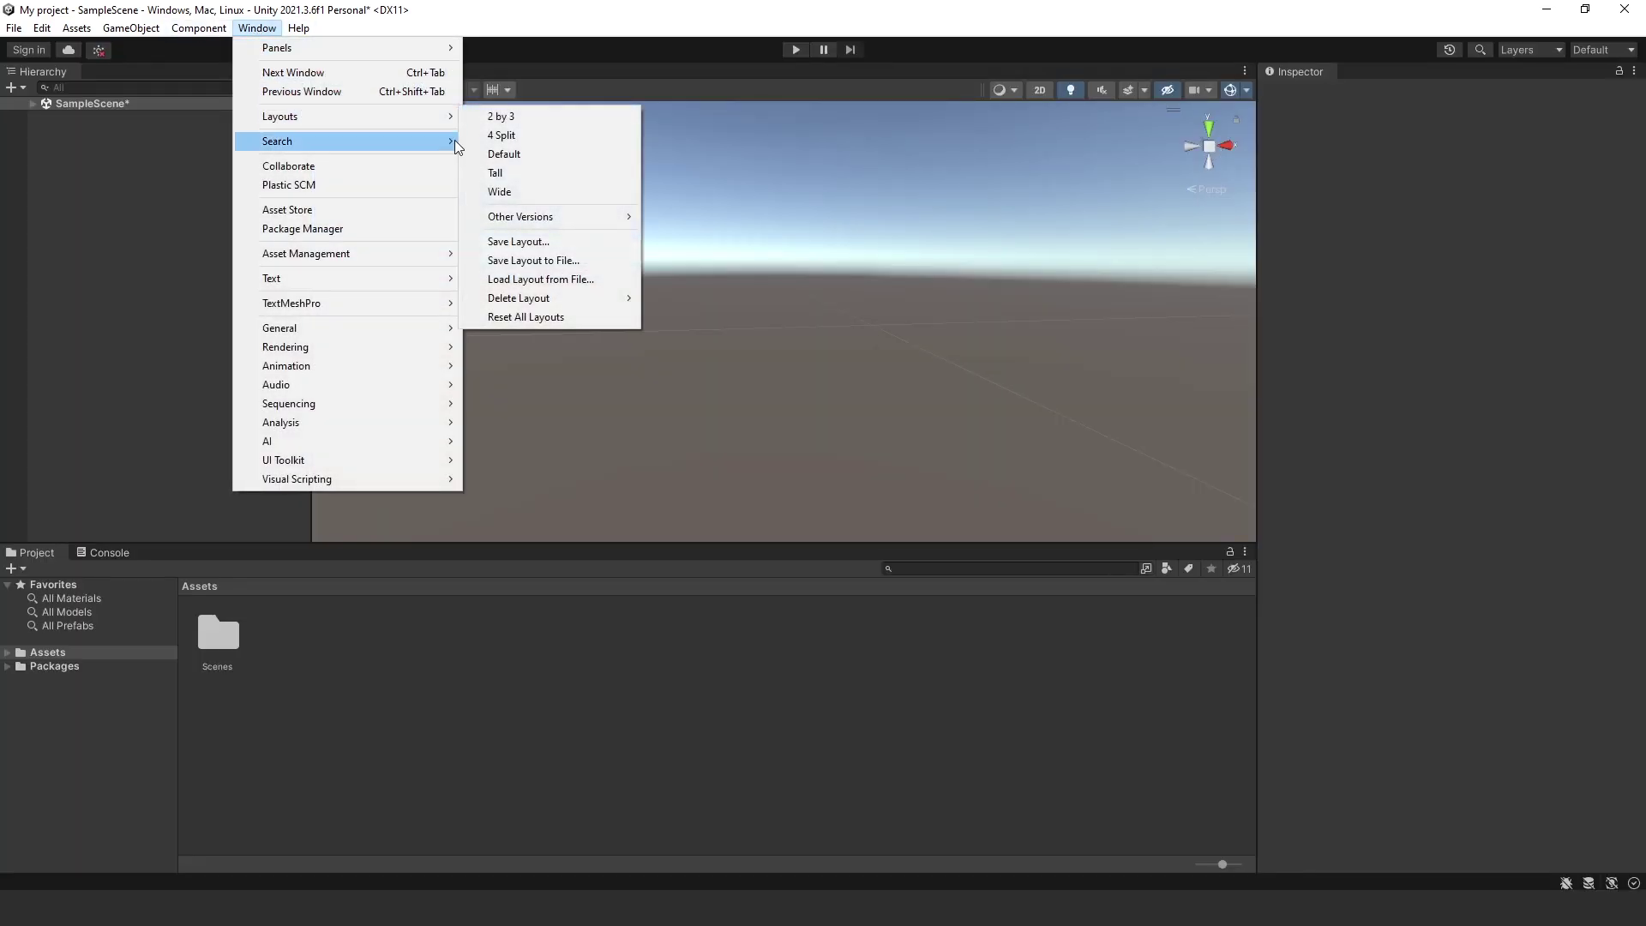
pyautogui.click(549, 172)
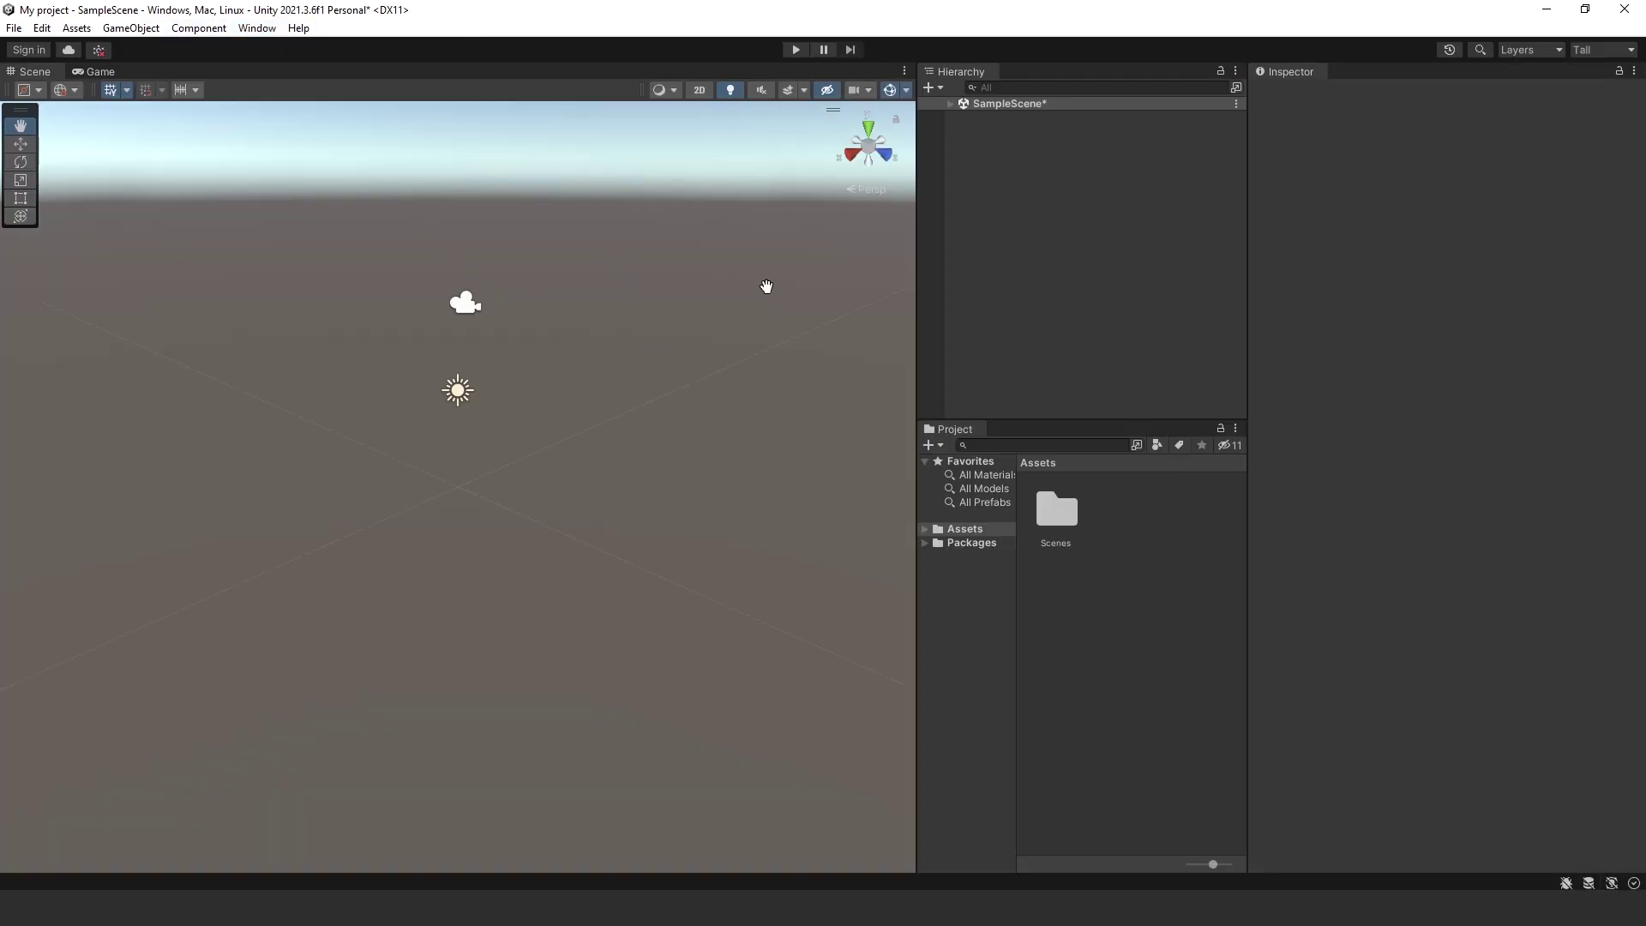
pyautogui.moveTo(501, 305); pyautogui.dragTo(581, 327, button='right')
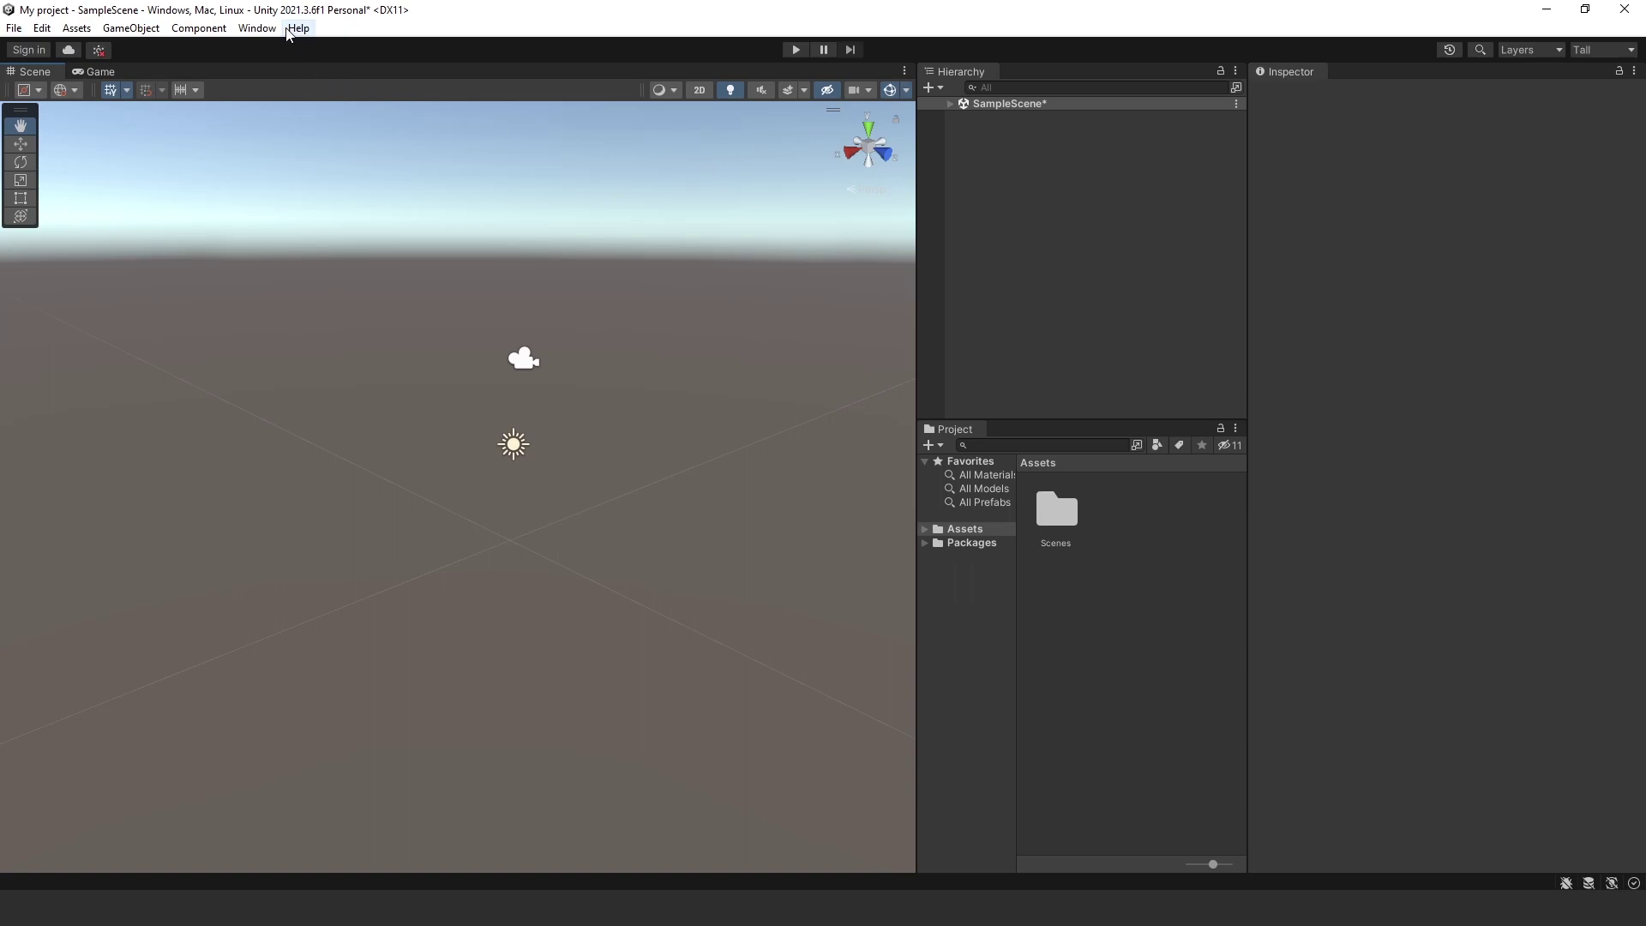
# Step: Switch the editor to the Wide layout
pyautogui.click(257, 27)
pyautogui.moveTo(343, 115)
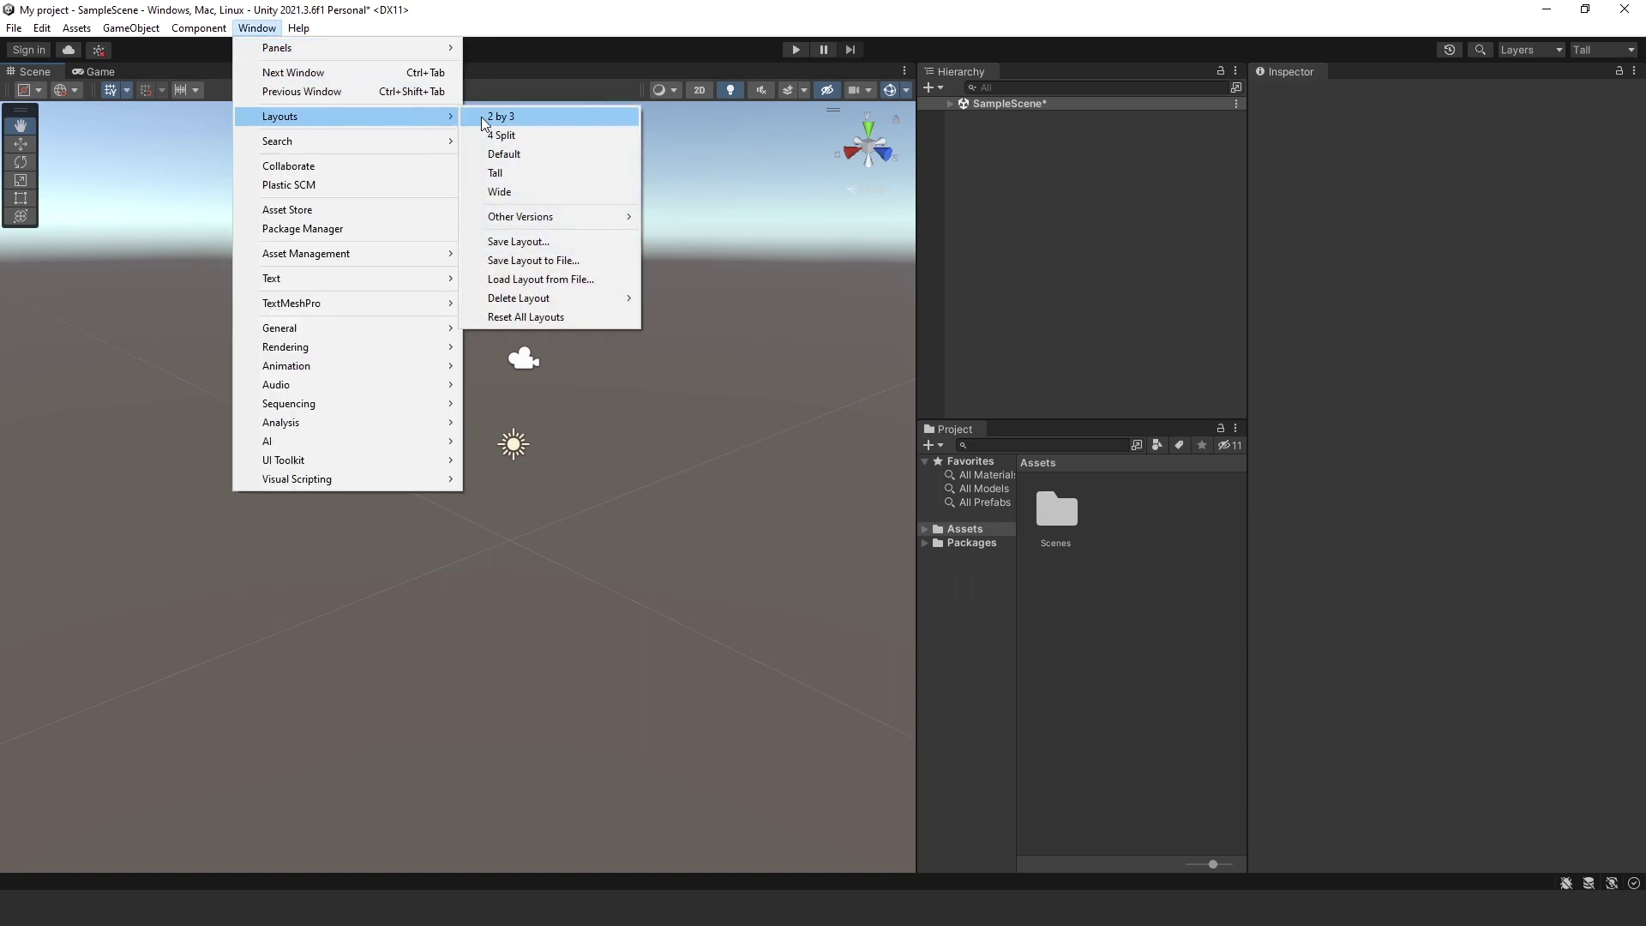
pyautogui.click(523, 190)
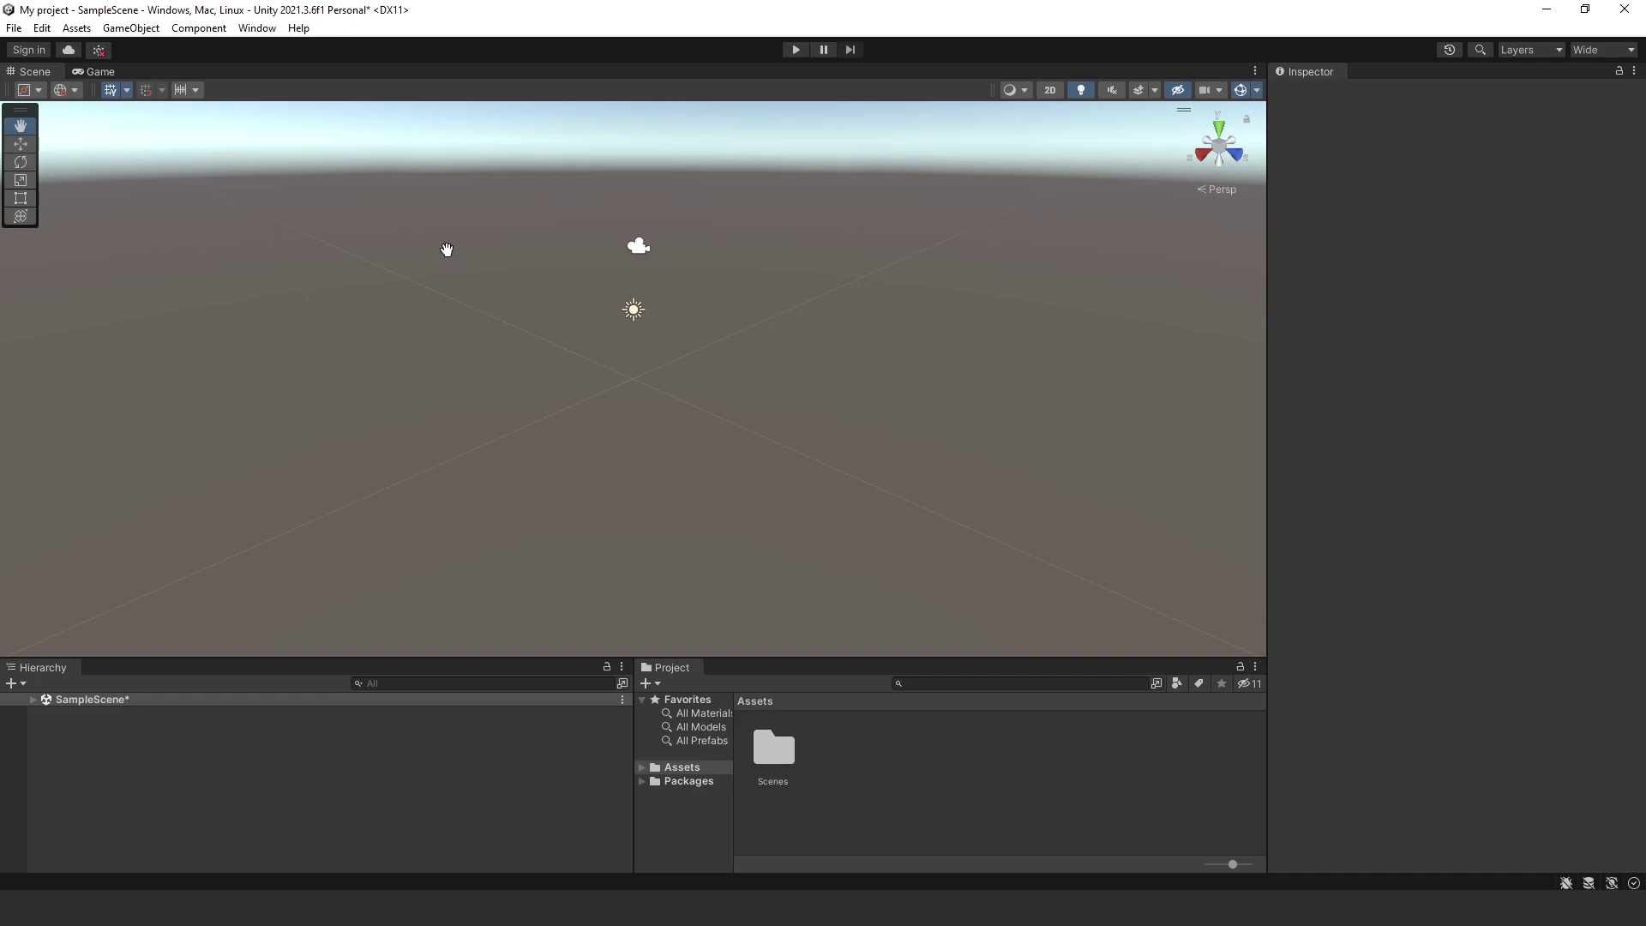
# Step: Switch the editor back to the Default layout
pyautogui.click(257, 28)
pyautogui.moveTo(440, 118)
pyautogui.click(528, 155)
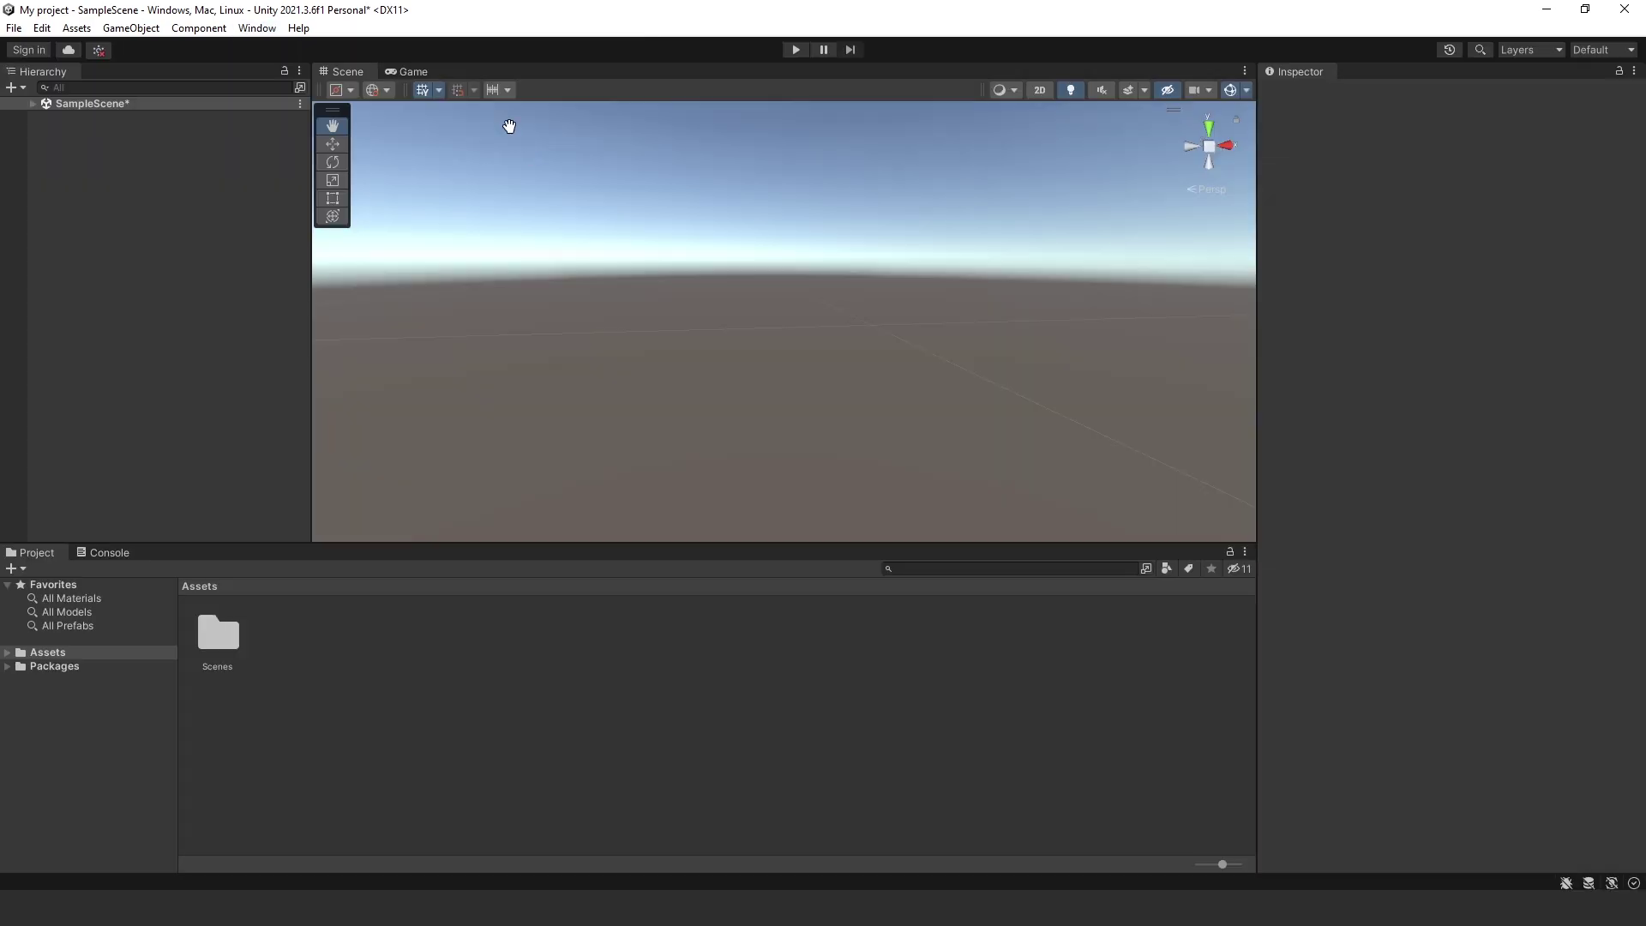
# Step: Dock the Game view right of the Scene view, widen the Scene view, and orbit around the grid
pyautogui.moveTo(413, 72); pyautogui.dragTo(992, 250)
pyautogui.keyDown('alt'); pyautogui.moveTo(818, 292); pyautogui.dragTo(1079, 316); pyautogui.keyUp('alt')
pyautogui.keyDown('alt'); pyautogui.moveTo(864, 264); pyautogui.dragTo(679, 246); pyautogui.keyUp('alt')
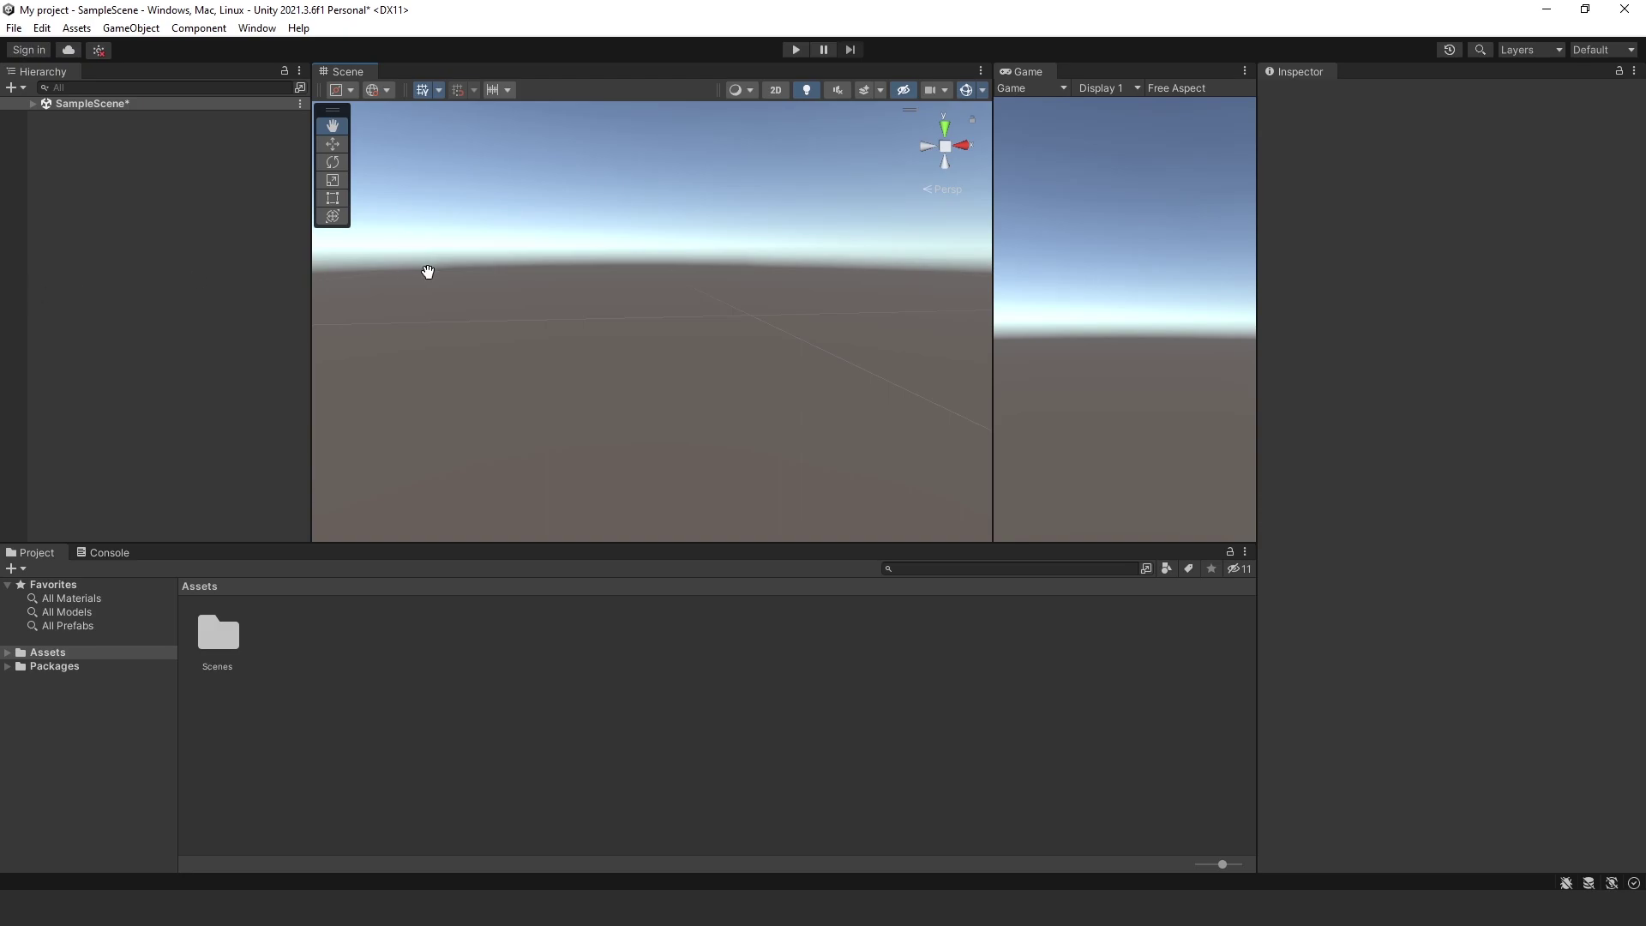
# Step: Reapply the Default layout so Game returns to a tab beside Scene
pyautogui.click(253, 28)
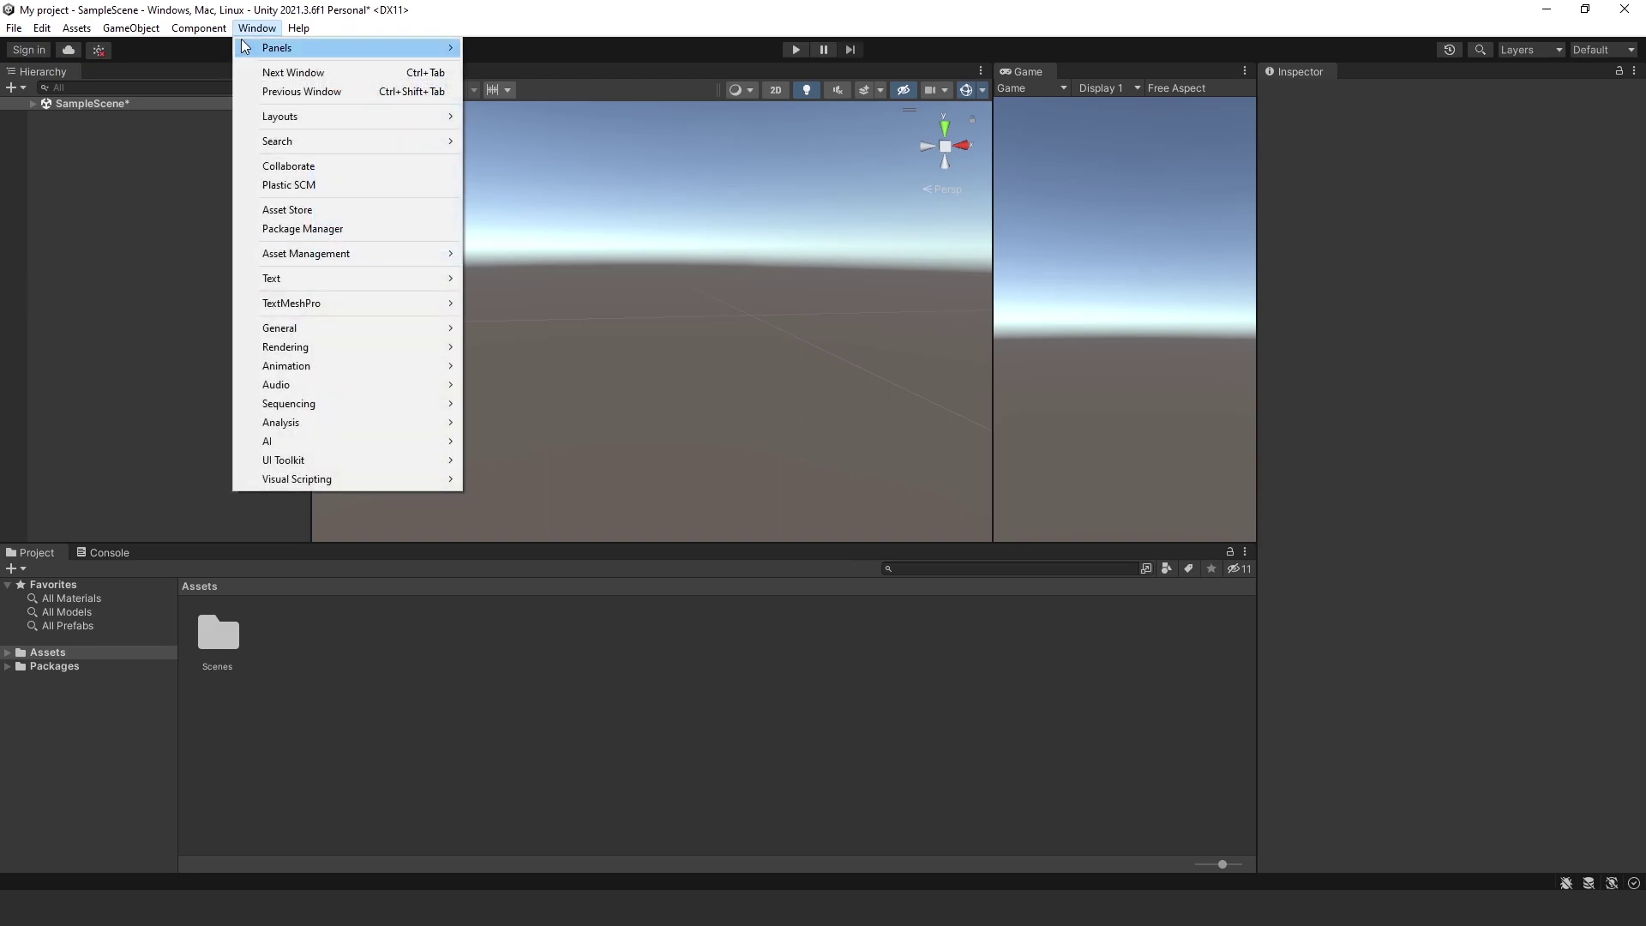
pyautogui.moveTo(330, 120)
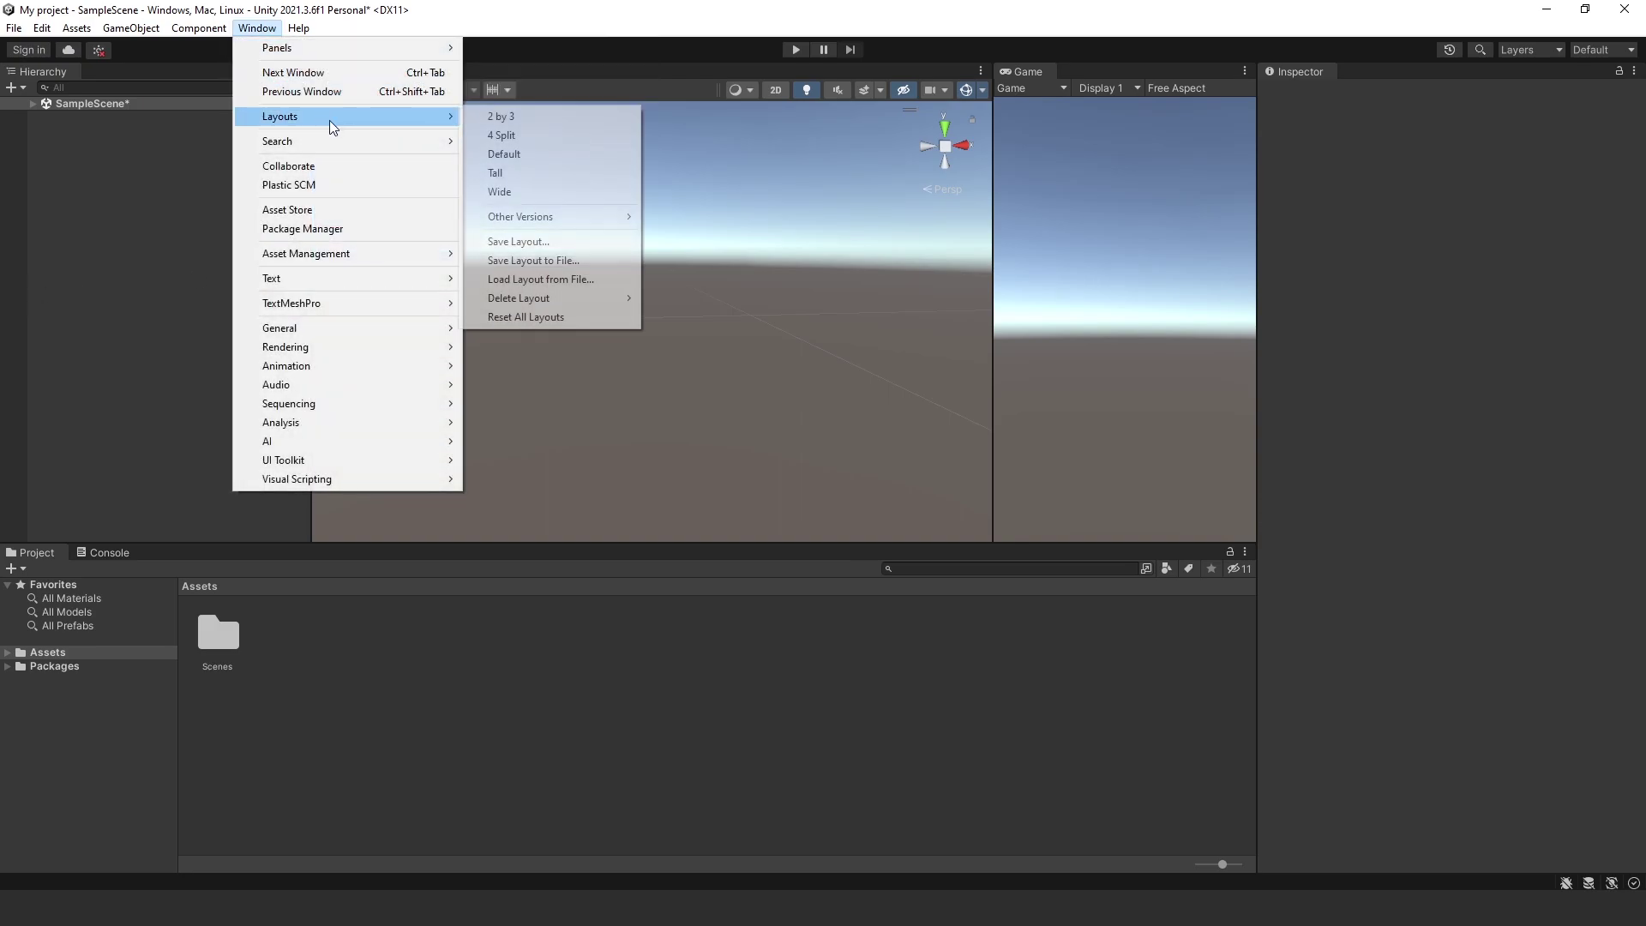
pyautogui.click(527, 153)
# Step: Fly the Scene camera while adjusting the fly speed down and then back up
pyautogui.scroll(-5, 687, 356)
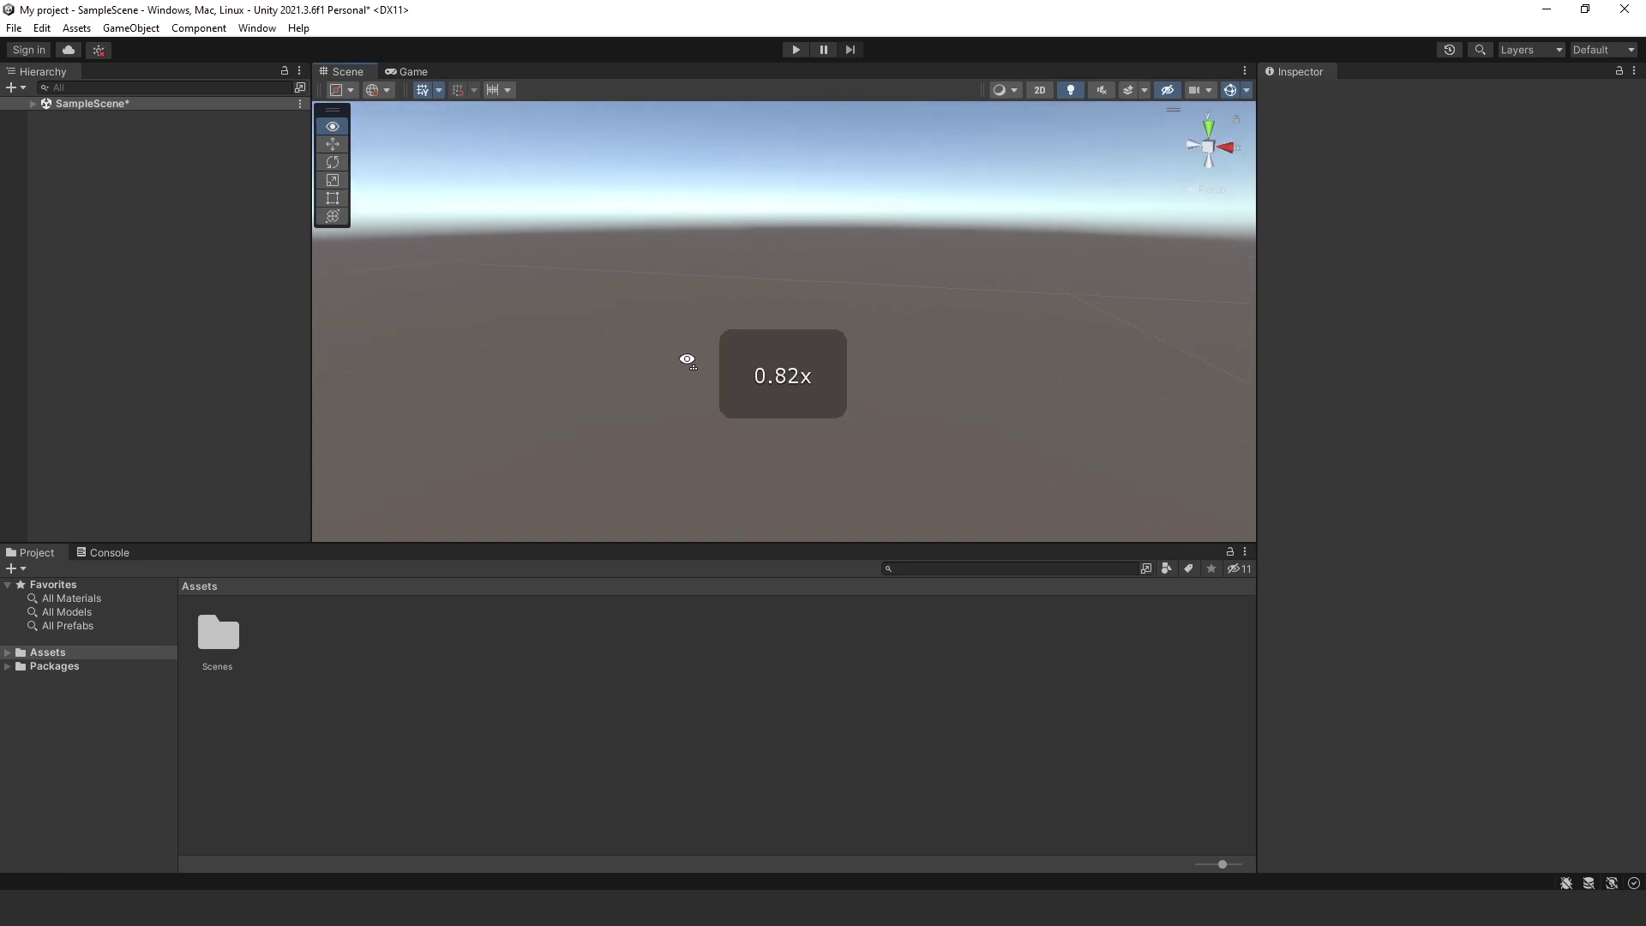
pyautogui.scroll(-2, 754, 367)
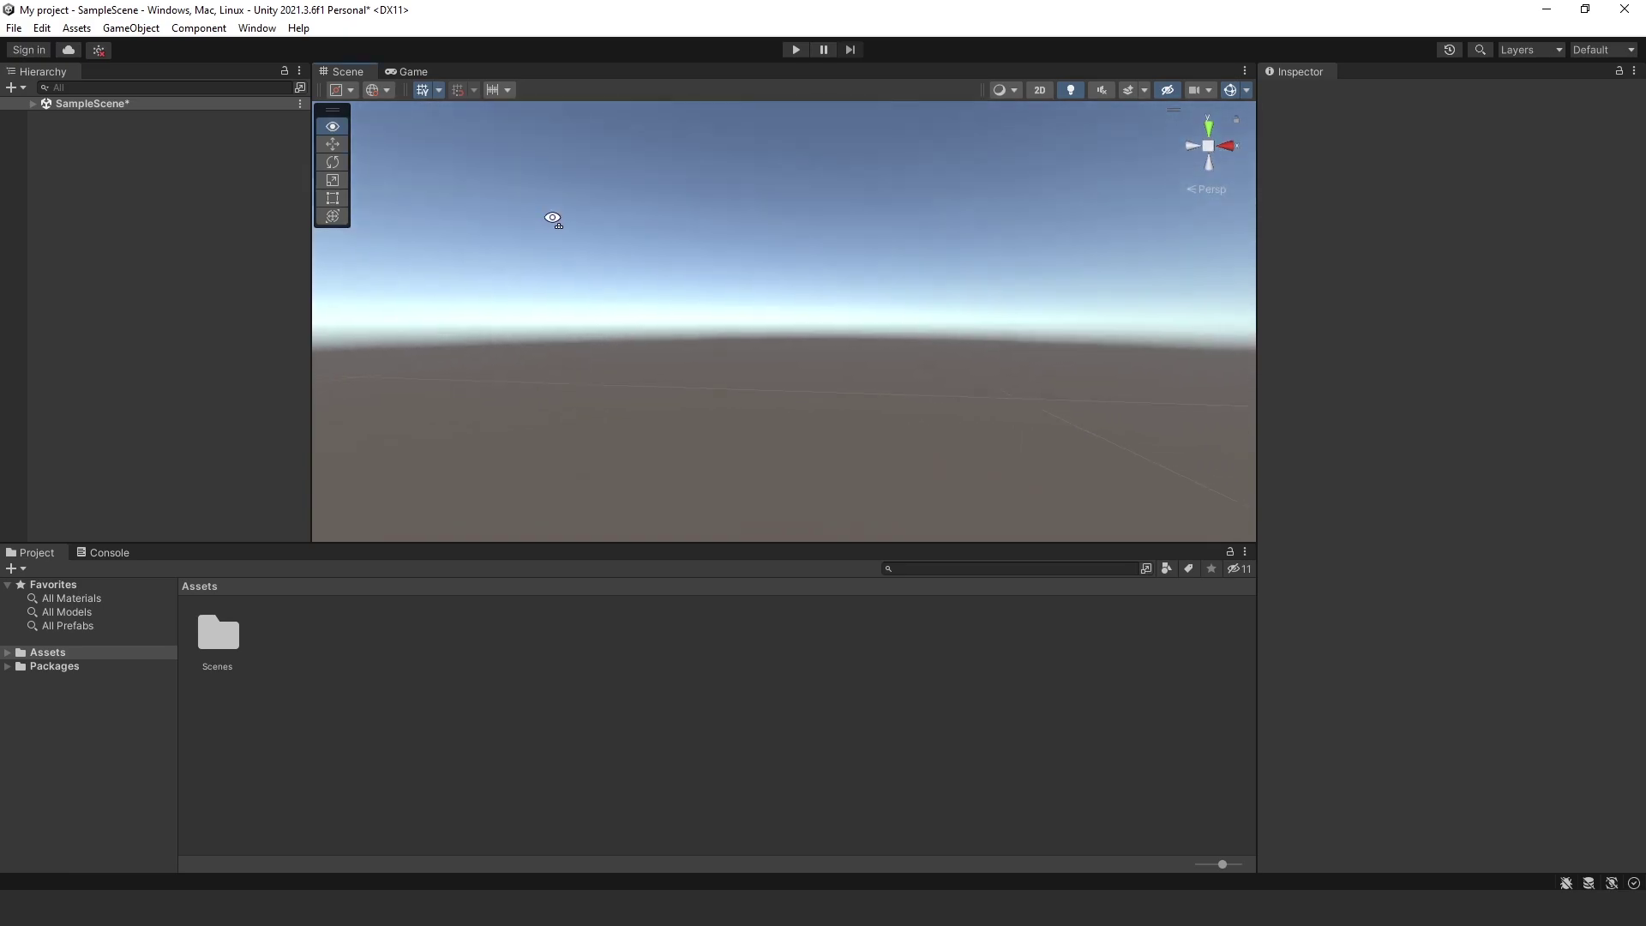
pyautogui.scroll(4, 707, 352)
pyautogui.scroll(2, 691, 326)
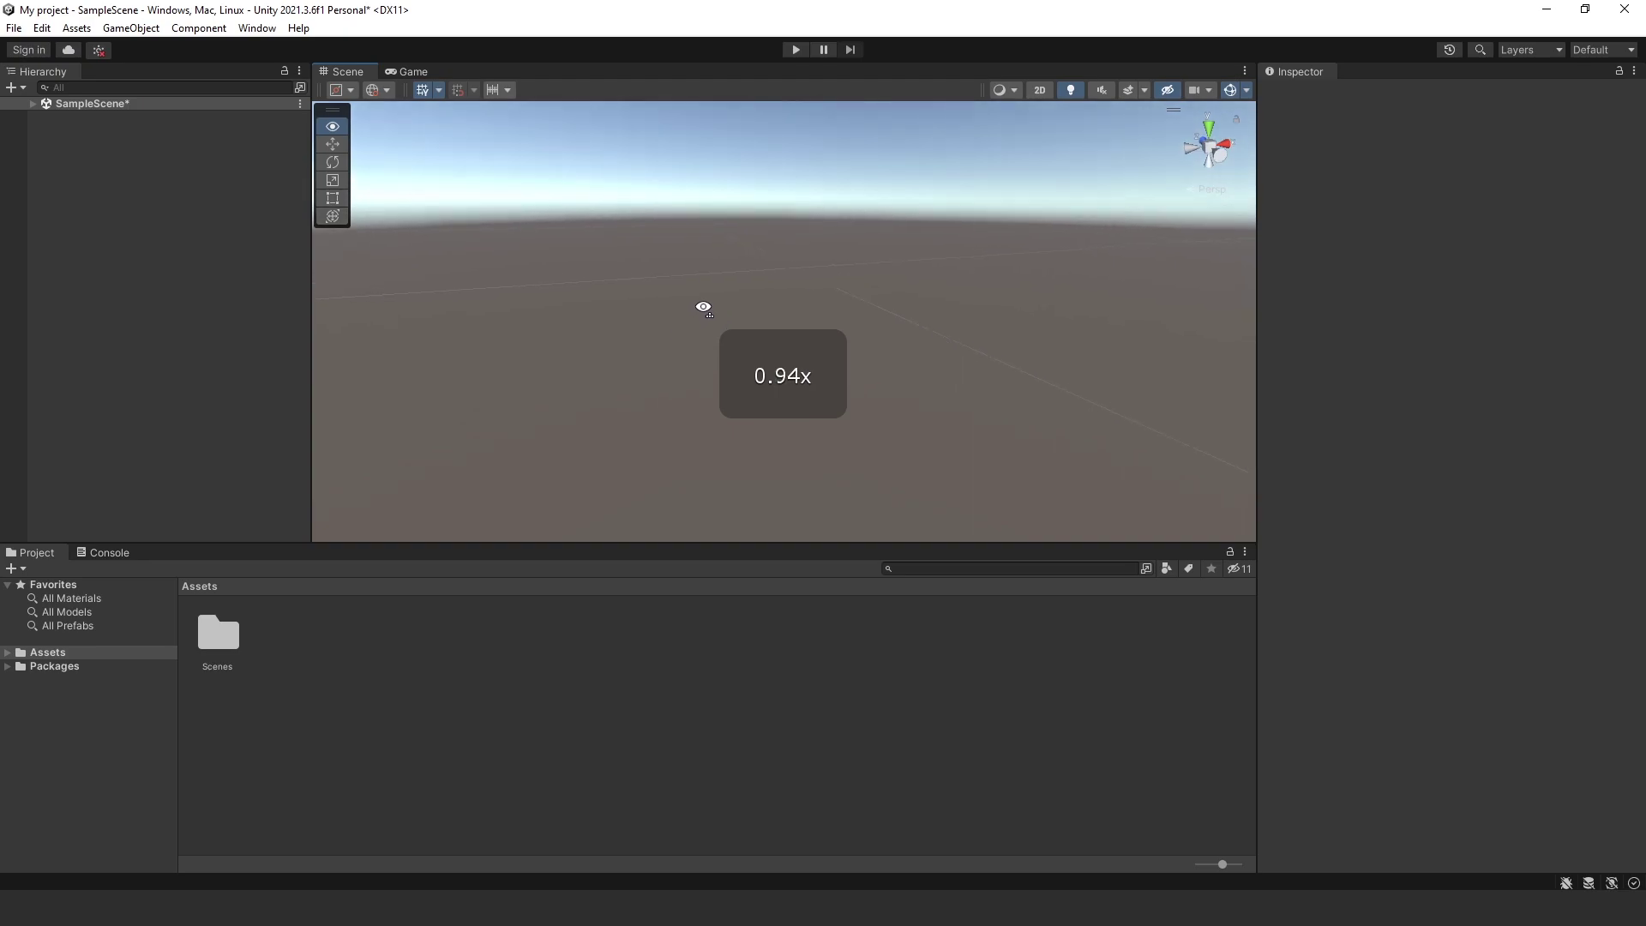
pyautogui.scroll(1, 742, 305)
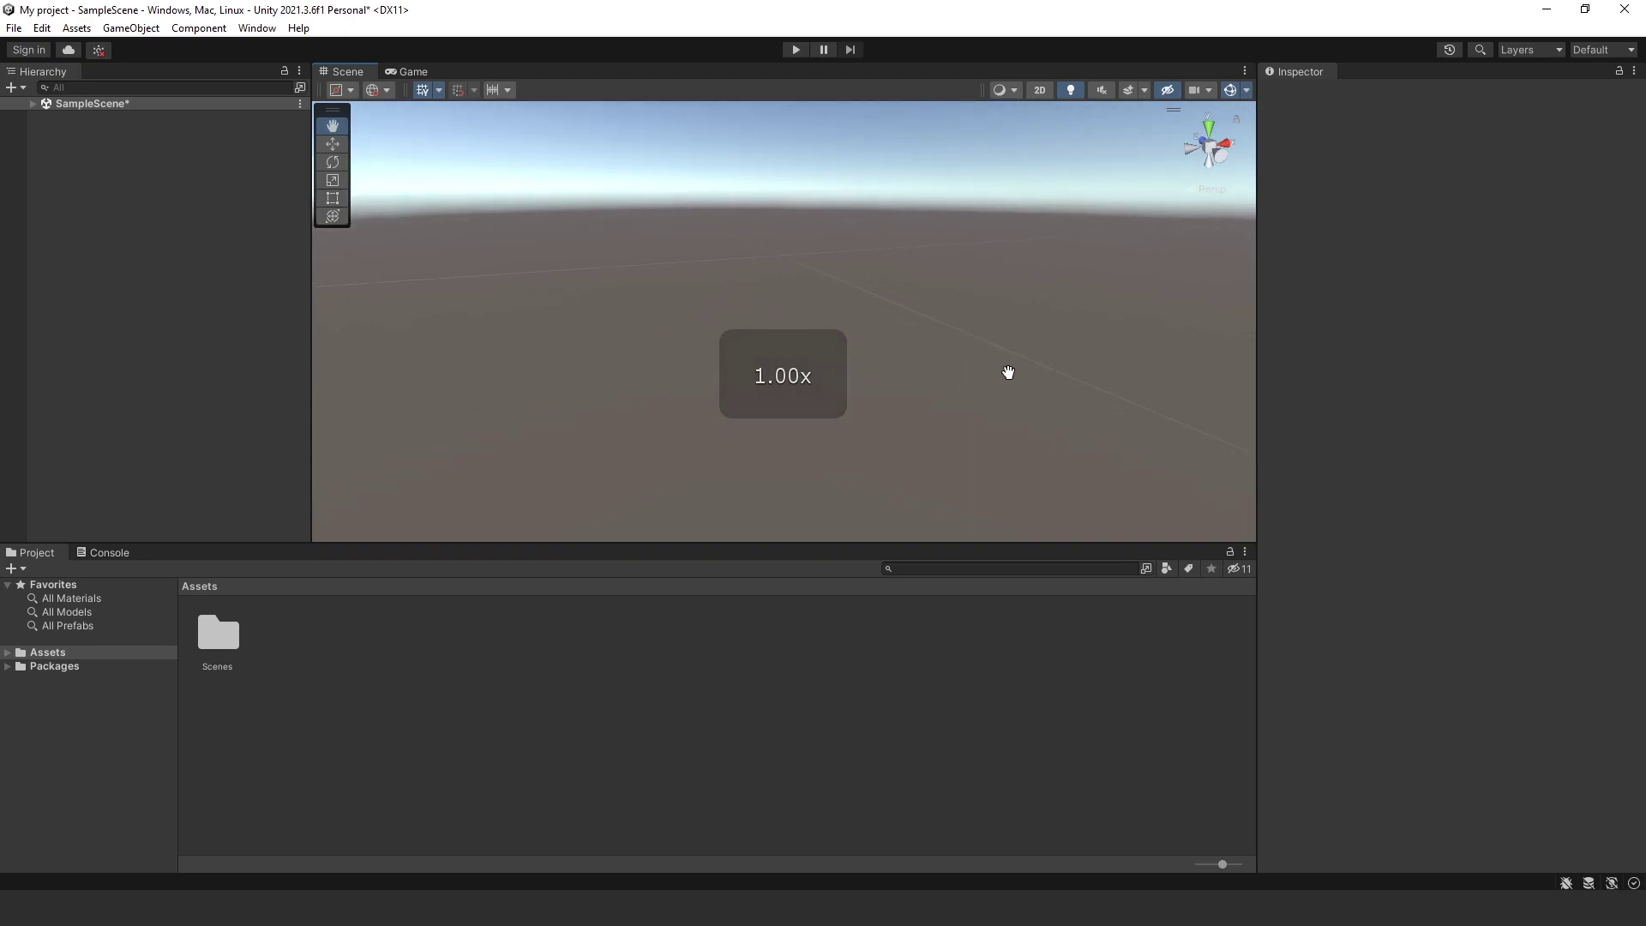